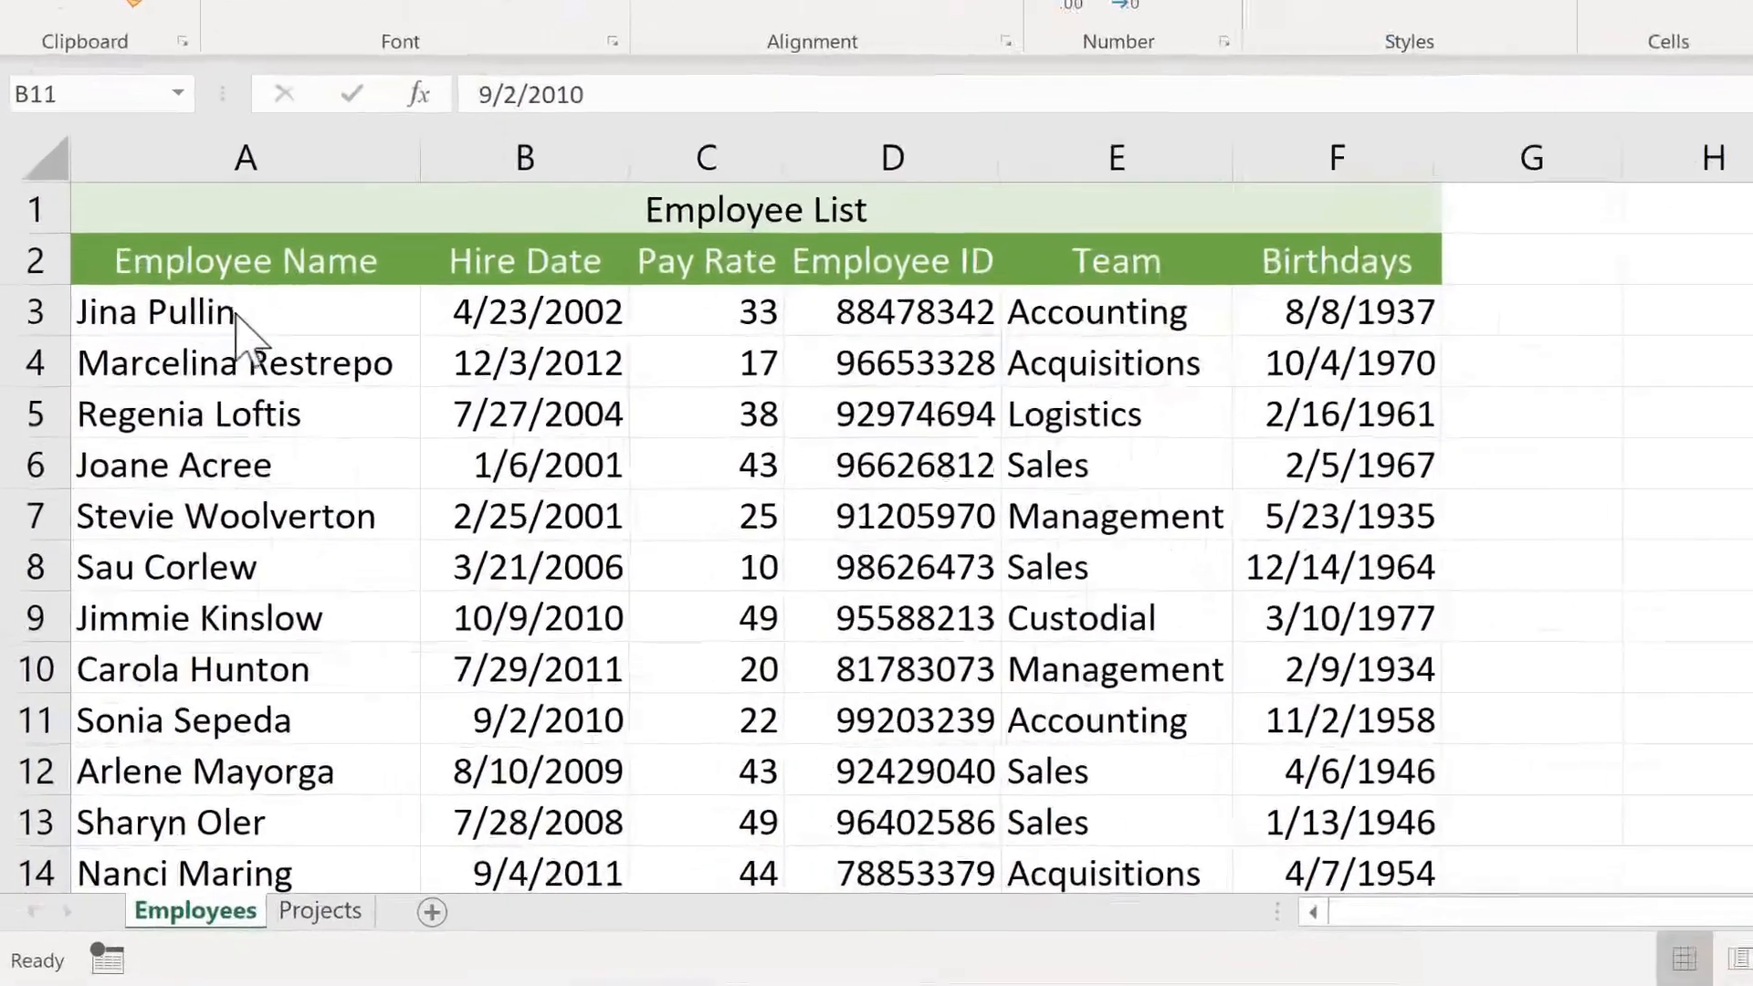
- Examine the employee table on the Employees sheet and the project columns on the Projects sheet
scroll(532, 457, "down", 5)
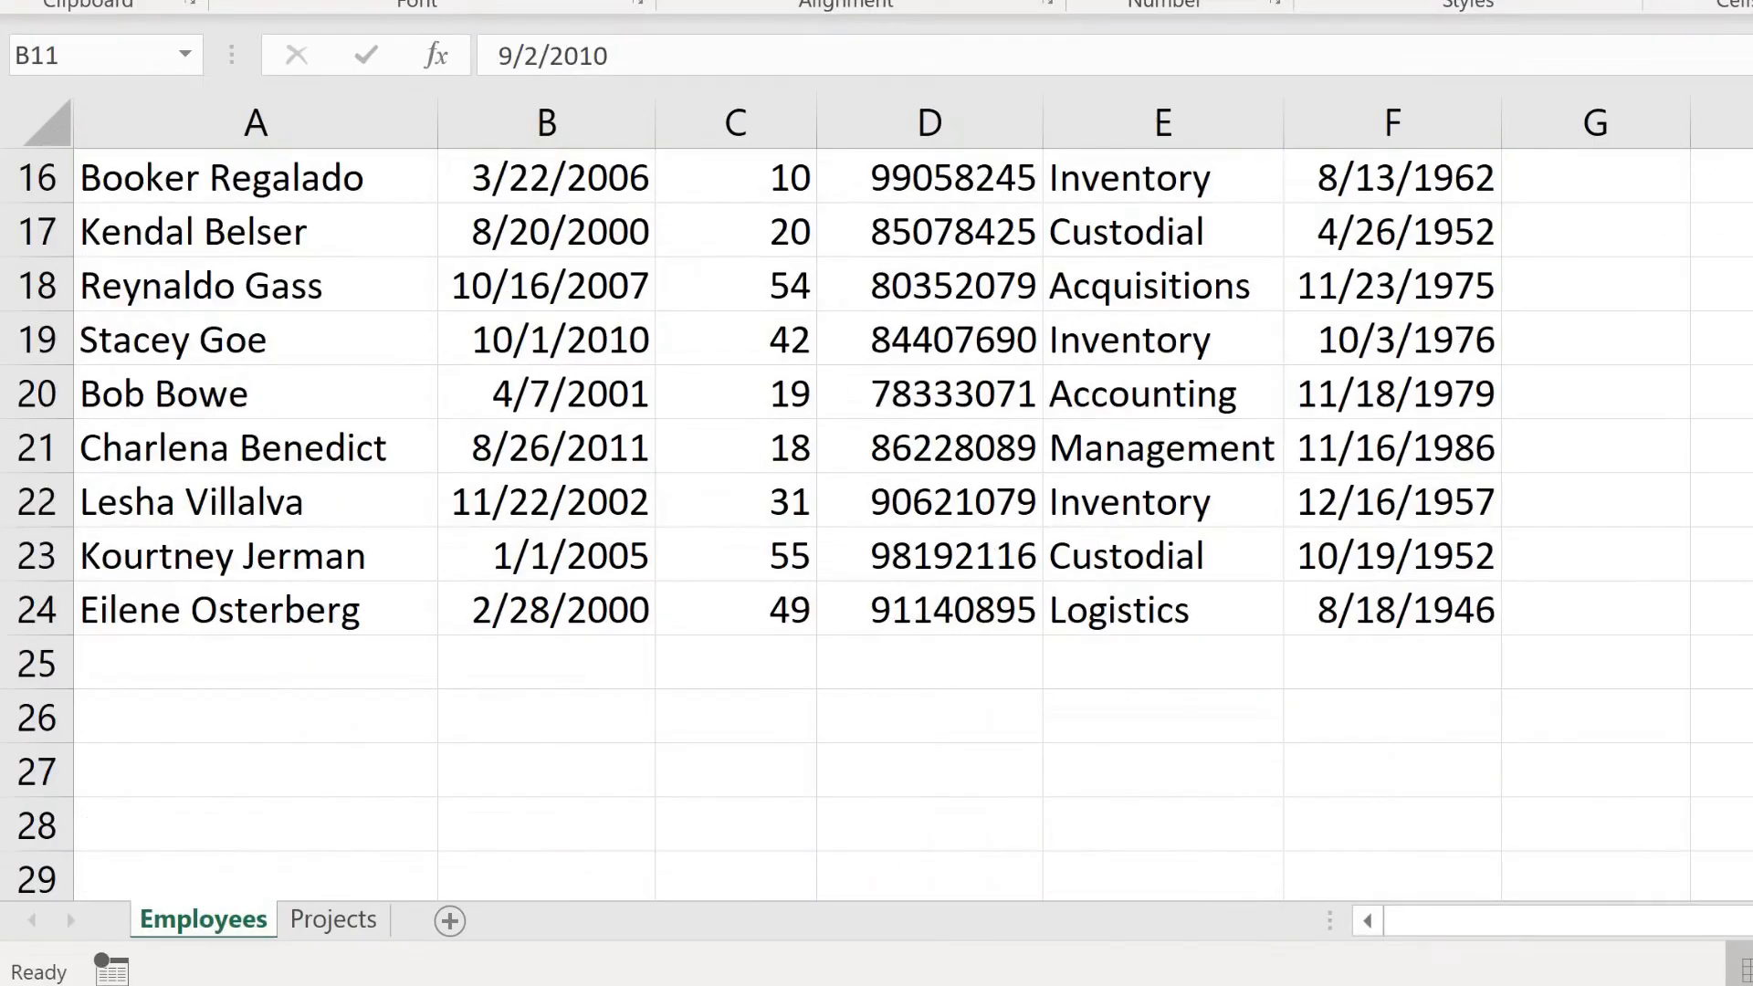
scroll(1431, 313, "up", 5)
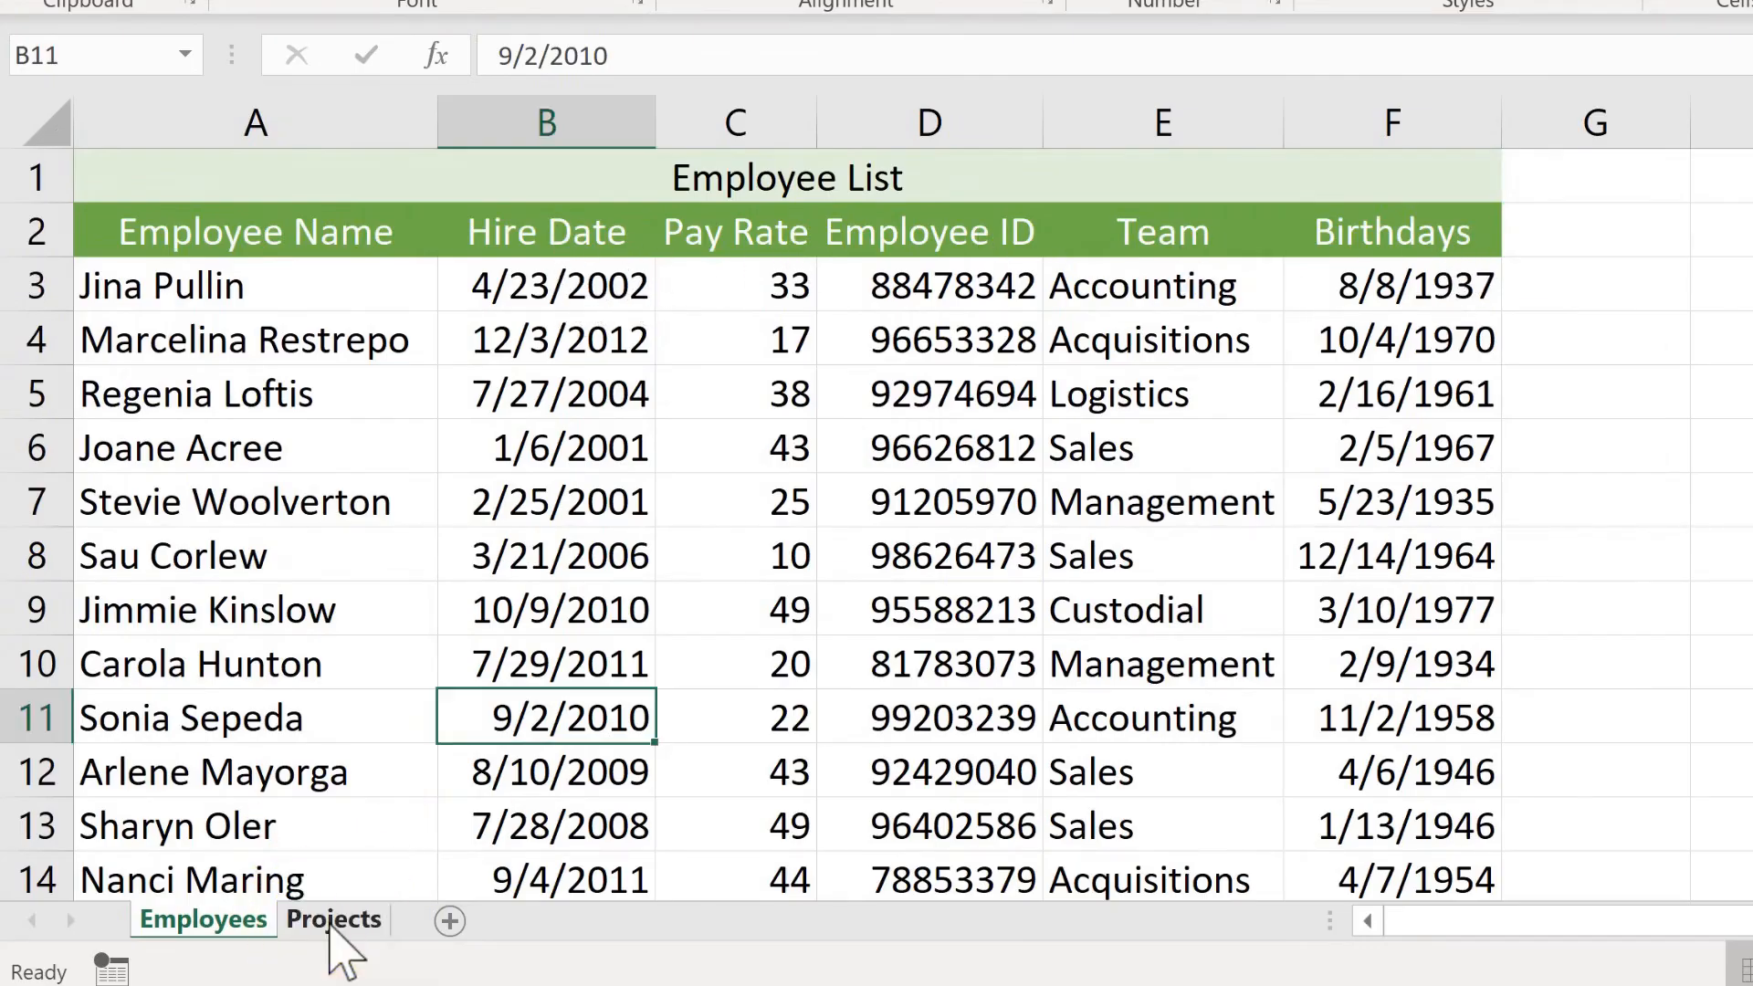
left_click(333, 919)
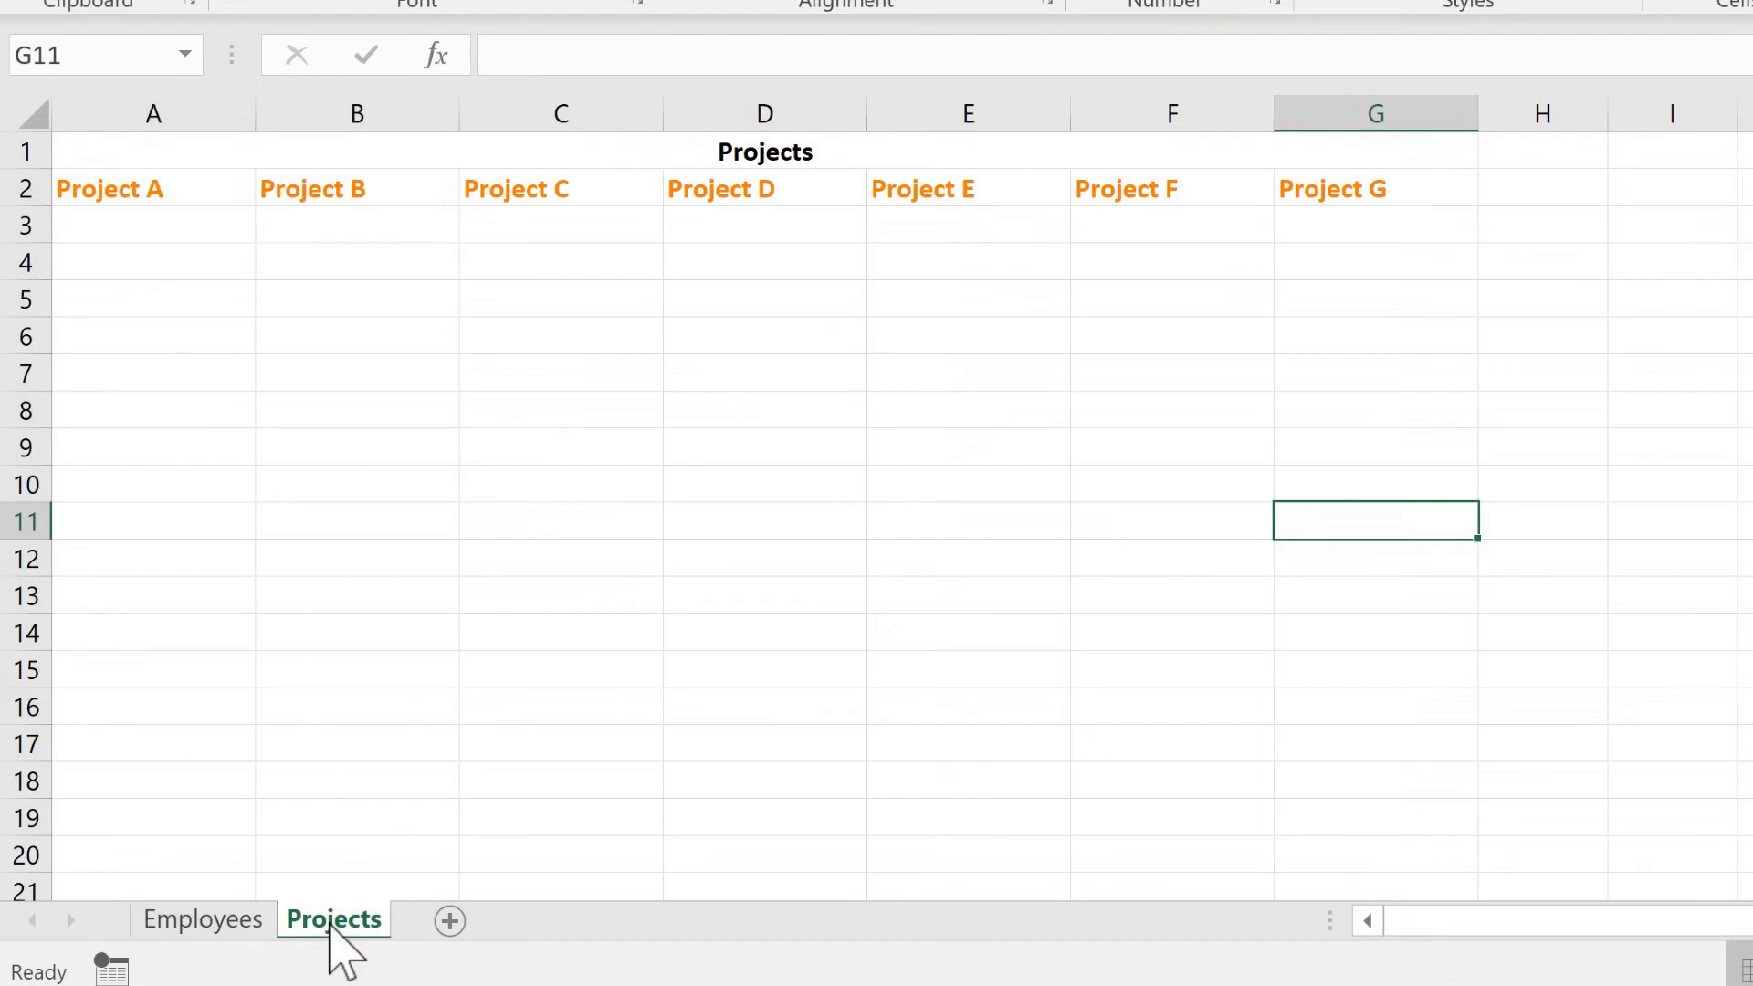
left_click(219, 920)
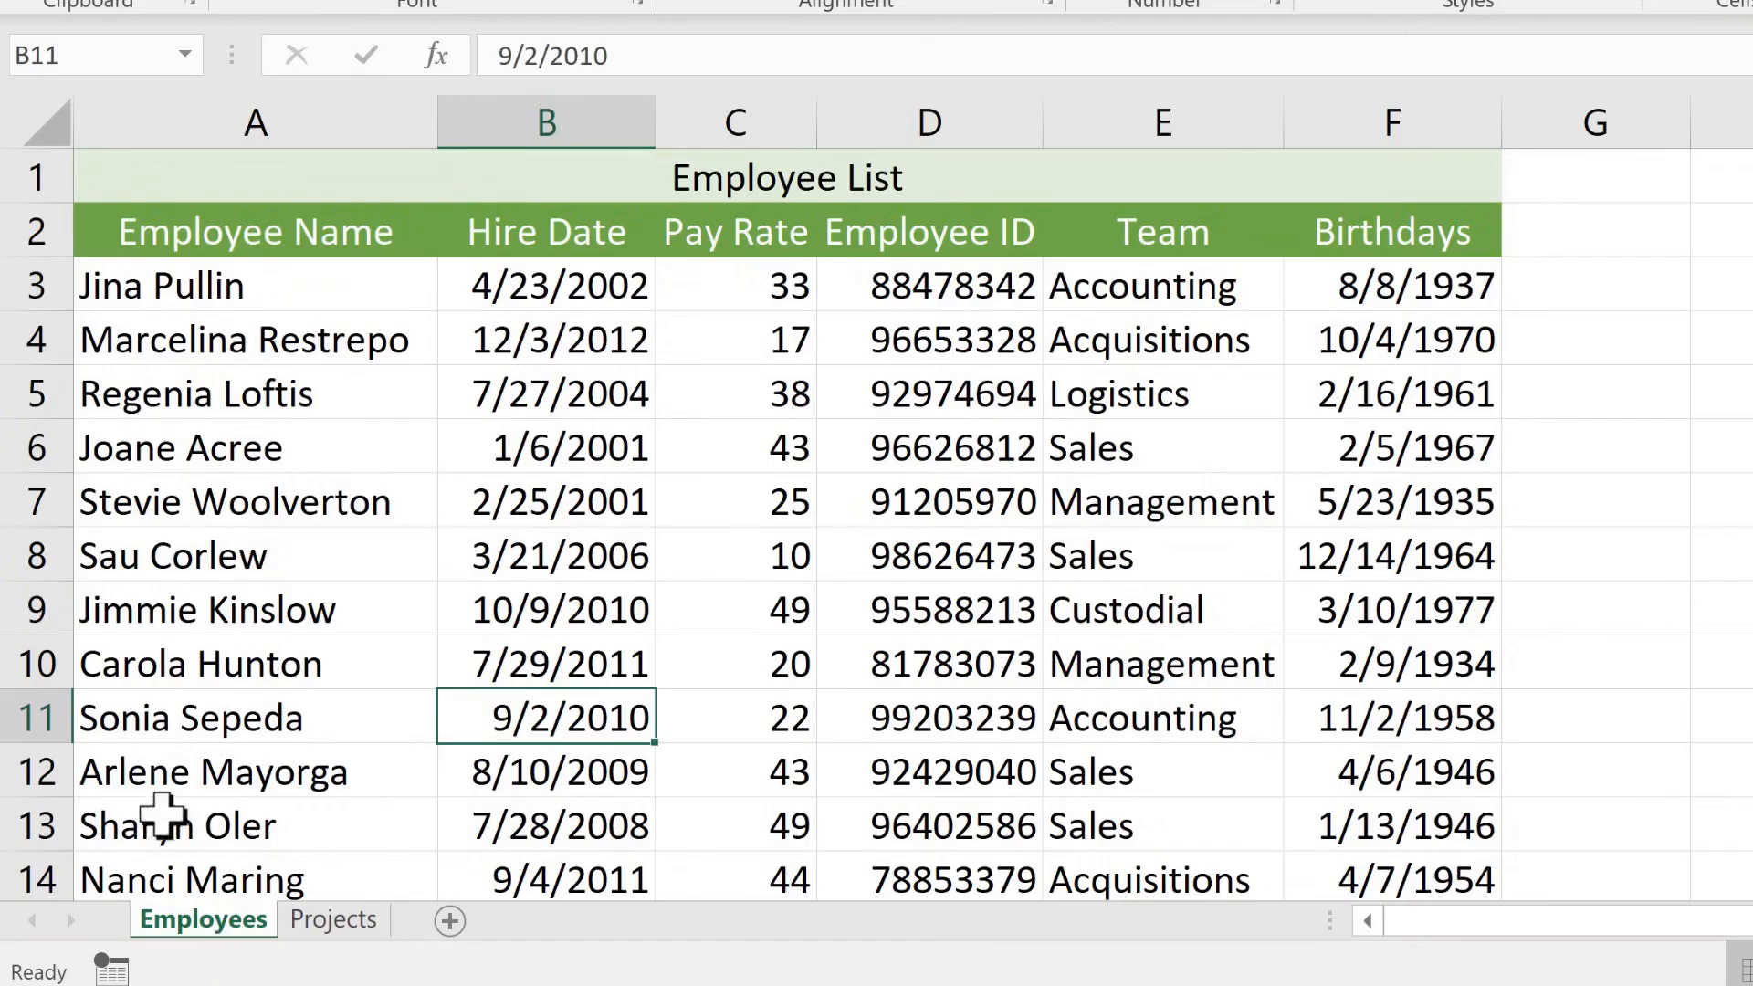
left_click(265, 659)
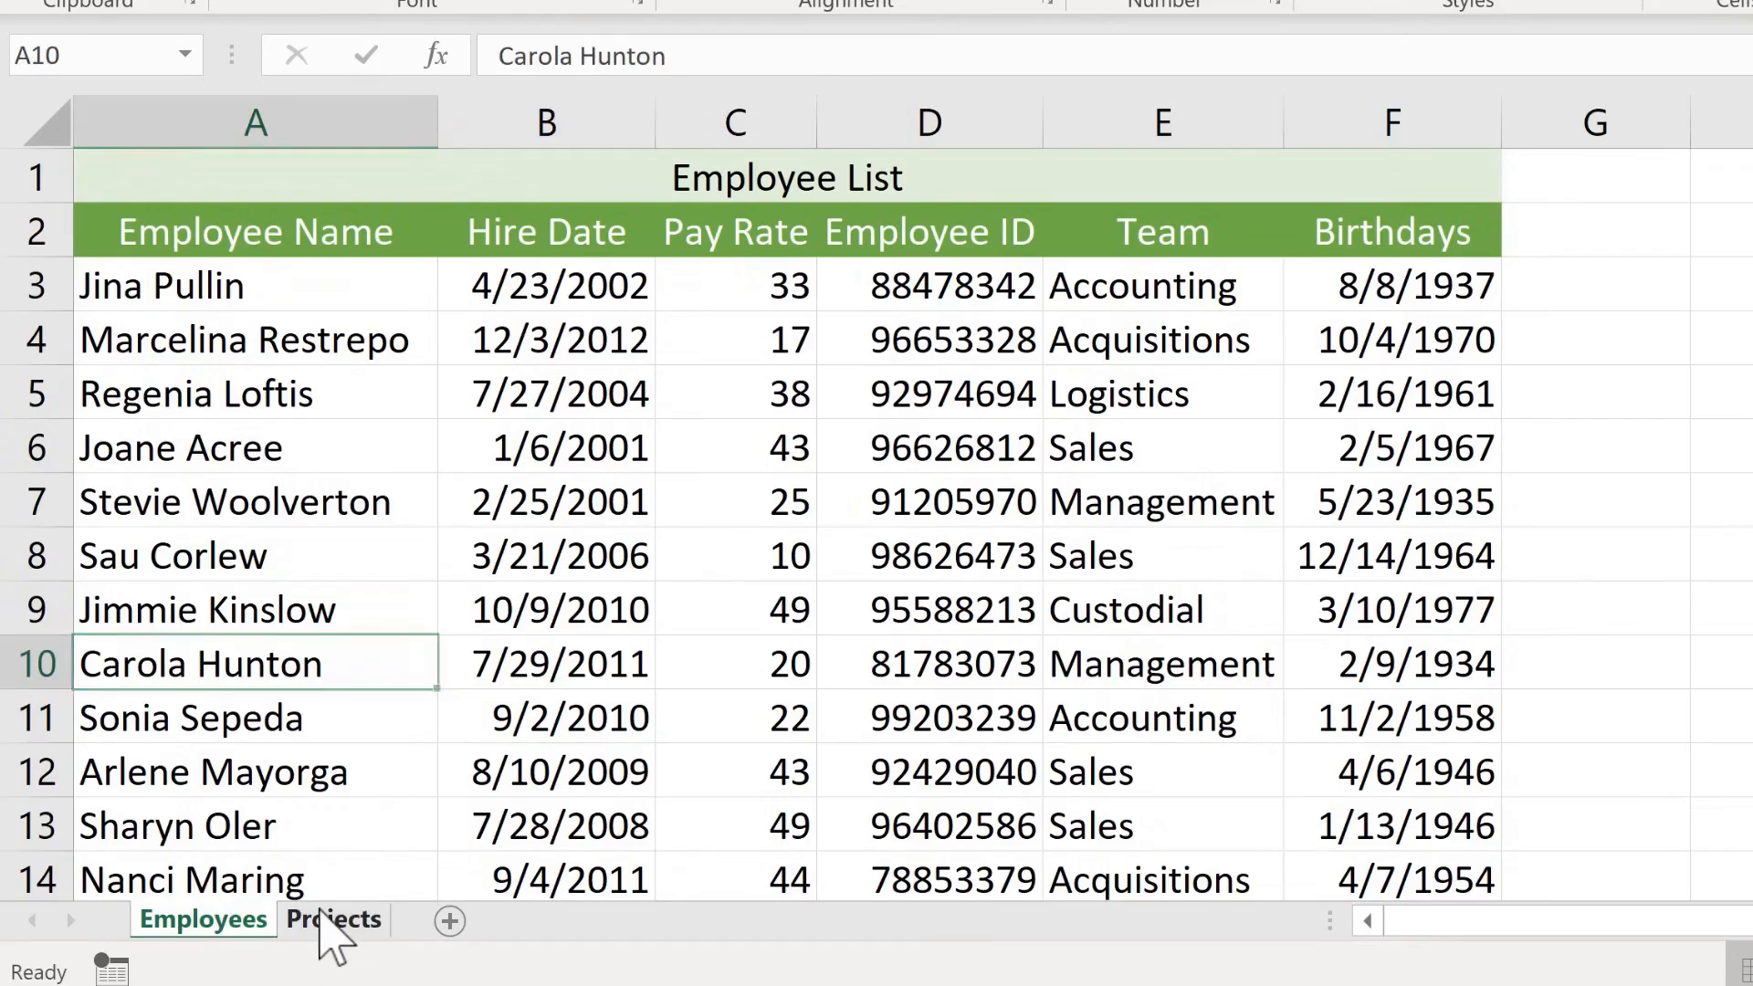
left_click(327, 917)
left_click(232, 923)
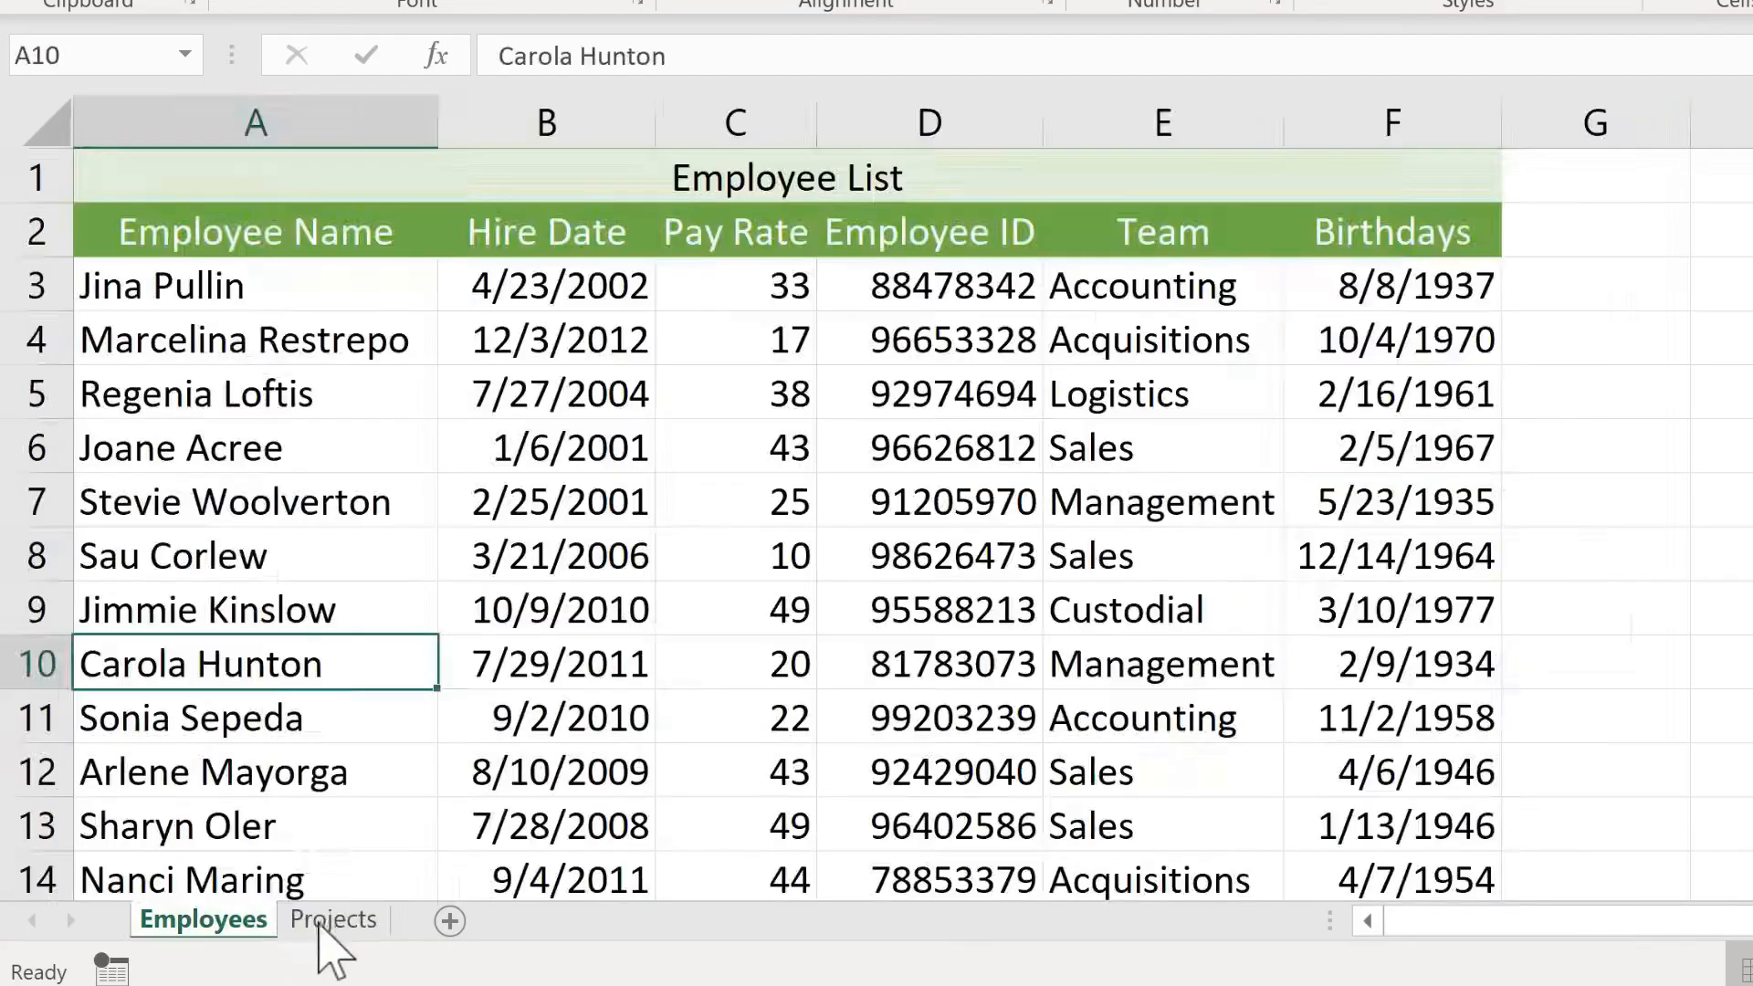
left_click(306, 924)
left_click(252, 924)
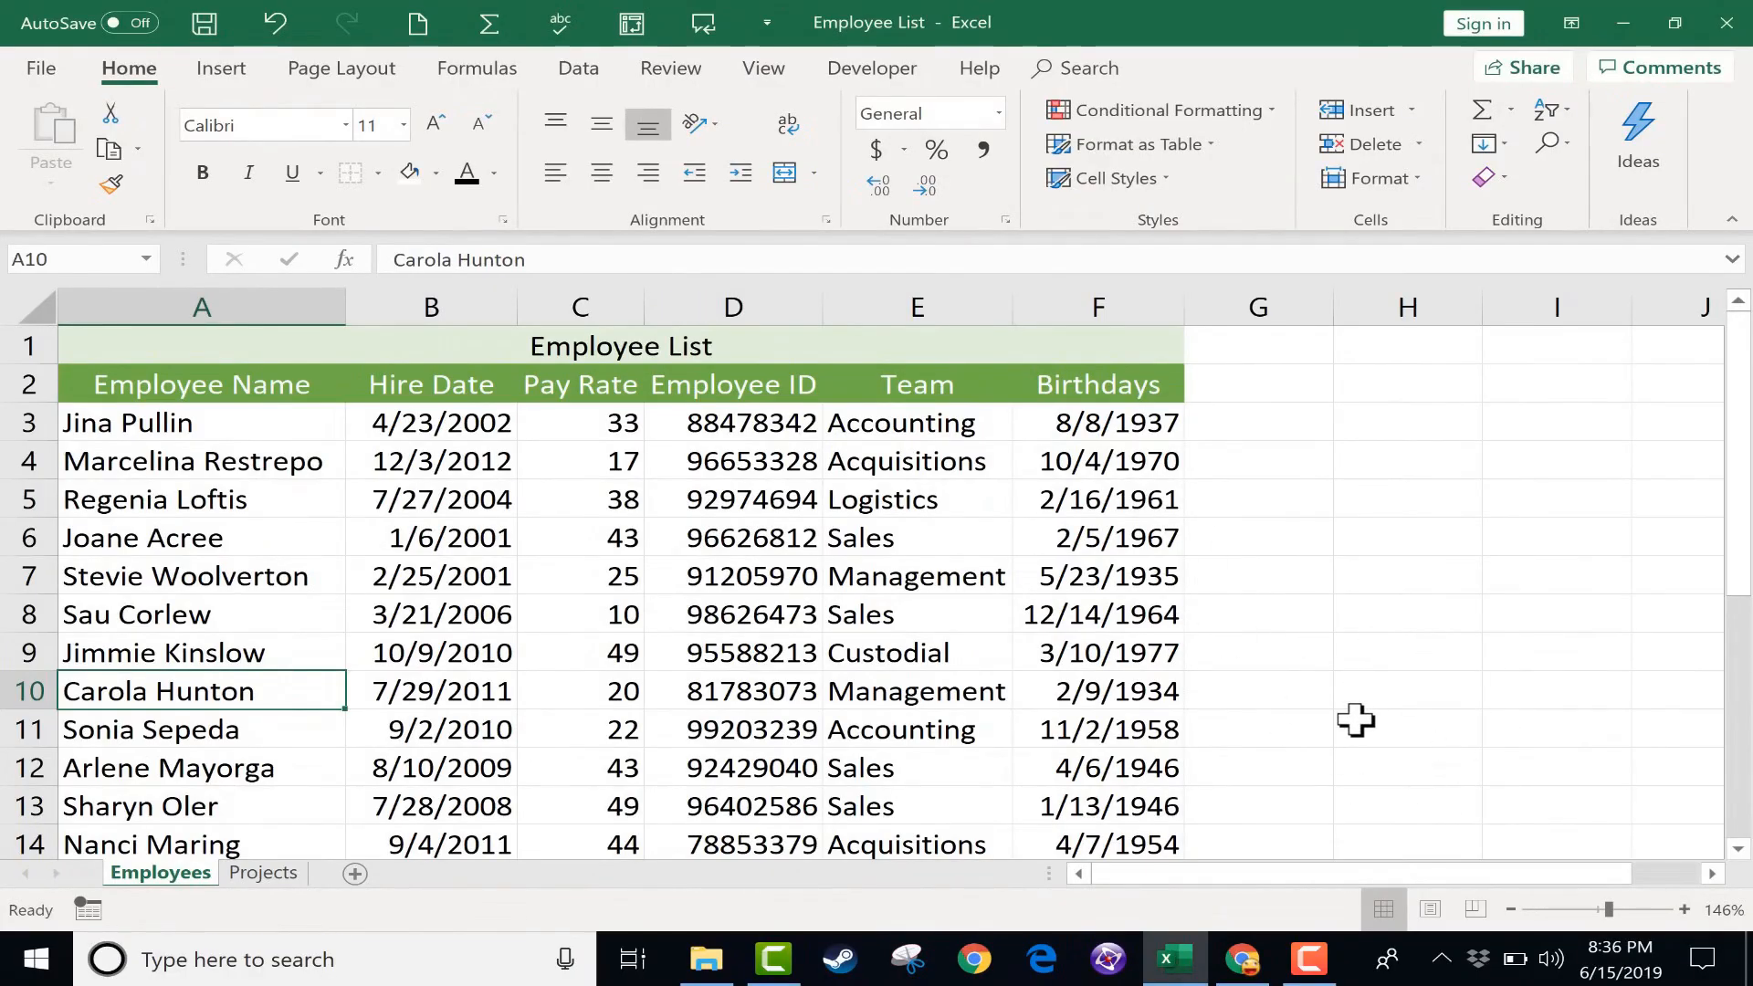
left_click(239, 877)
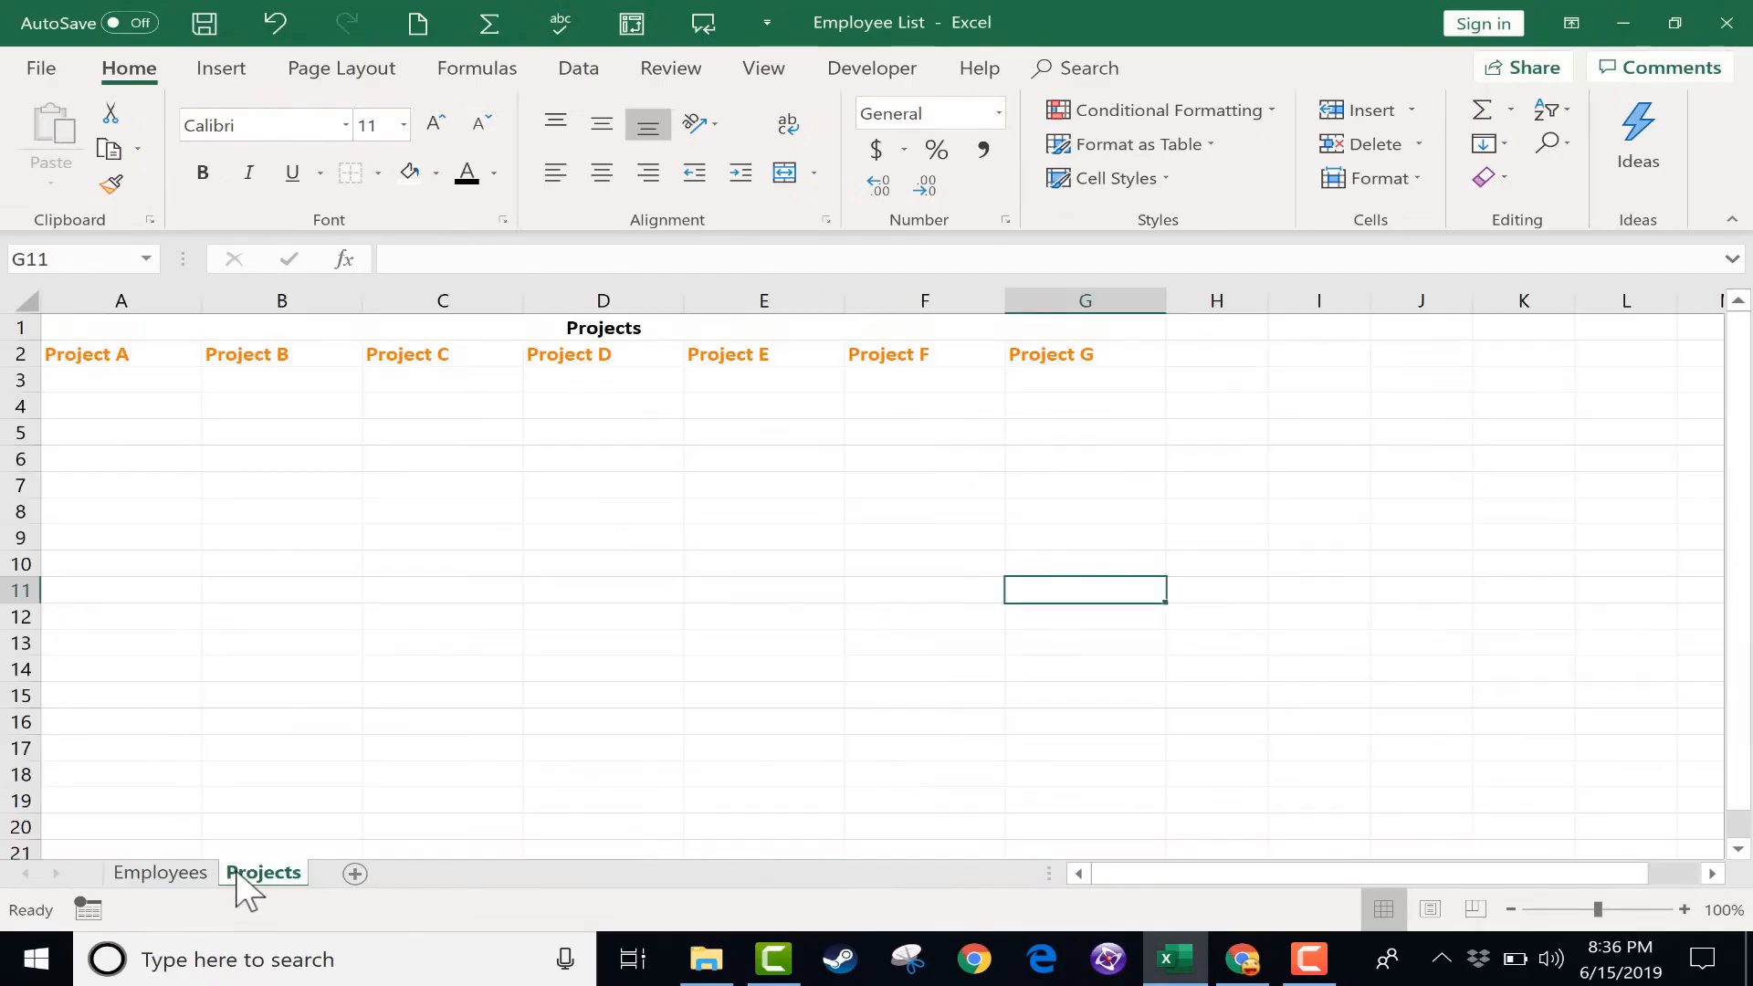
left_click(178, 878)
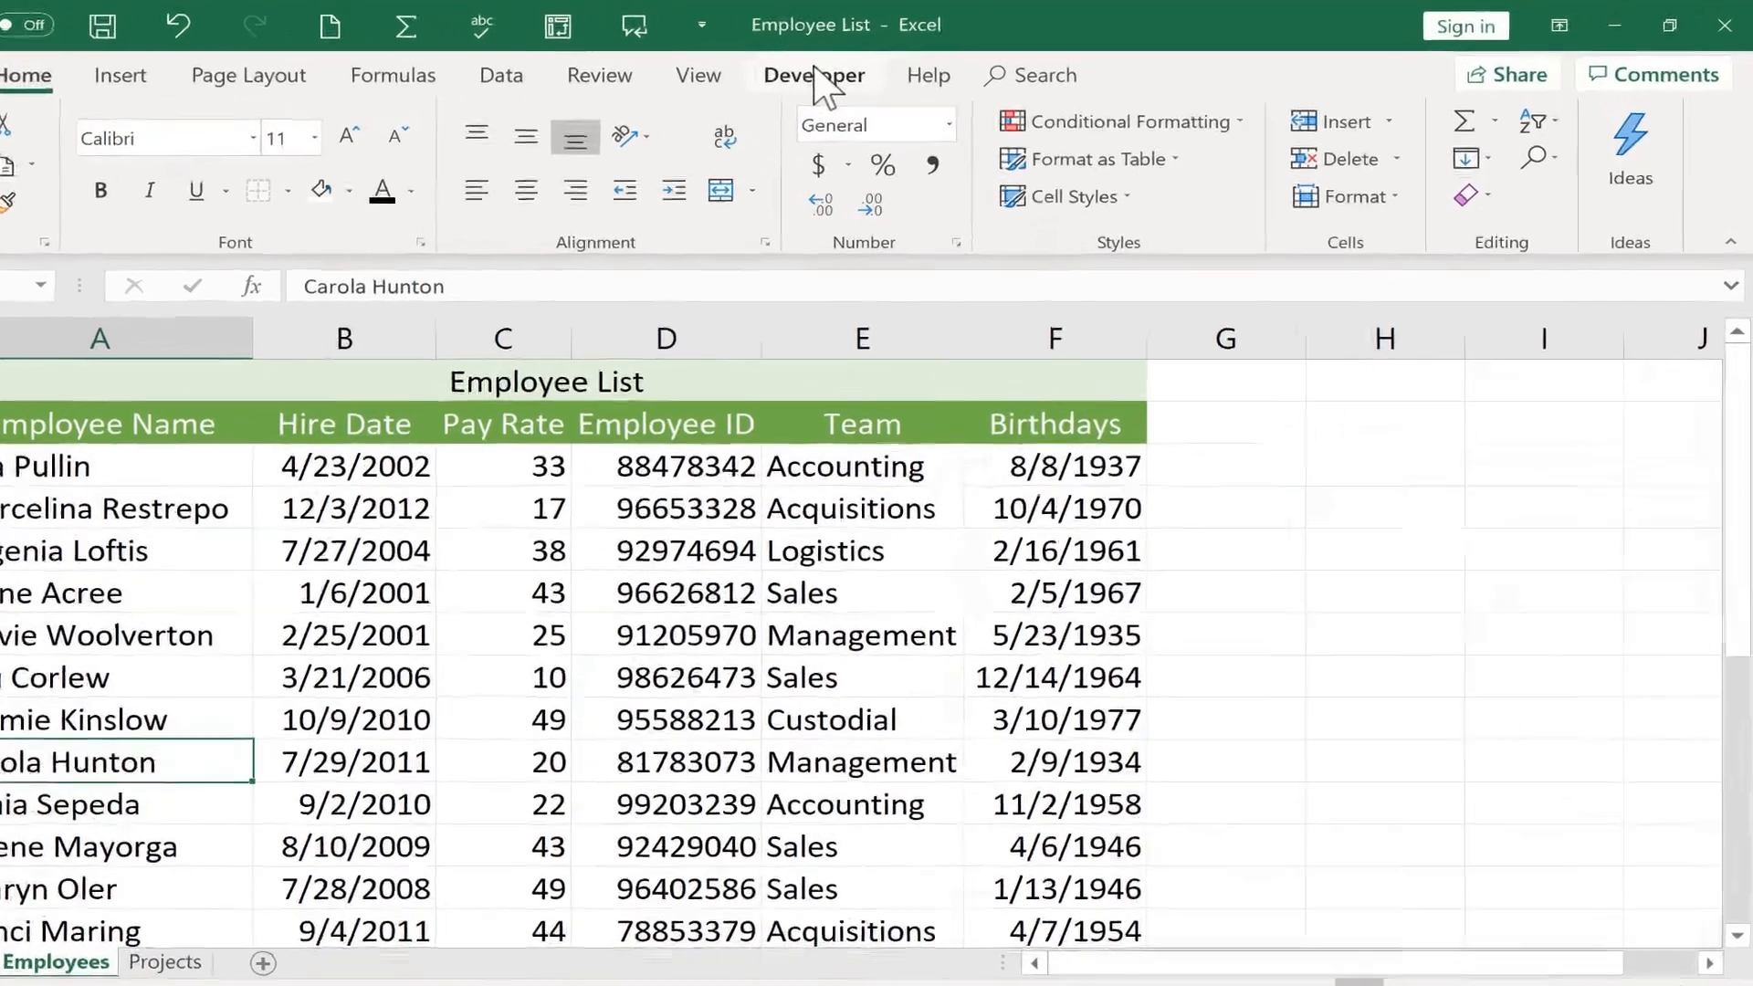
- Show the Developer commands and check the option for customizing the ribbon
left_click(817, 78)
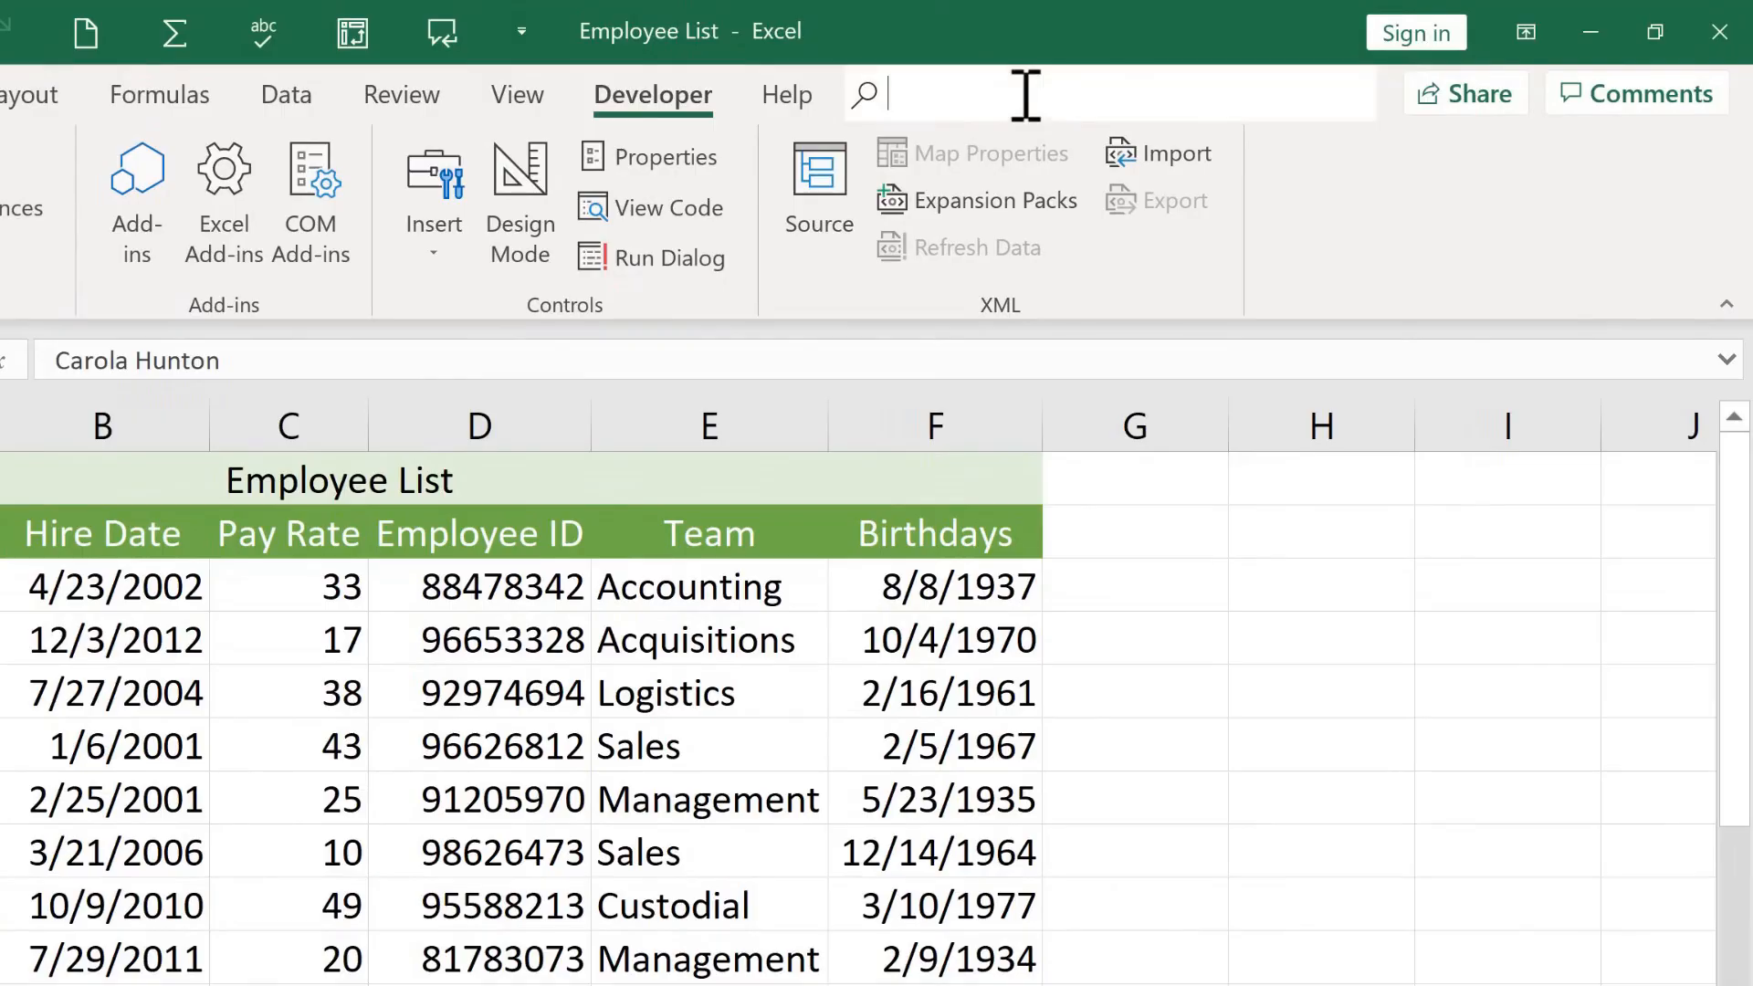
right_click(1369, 151)
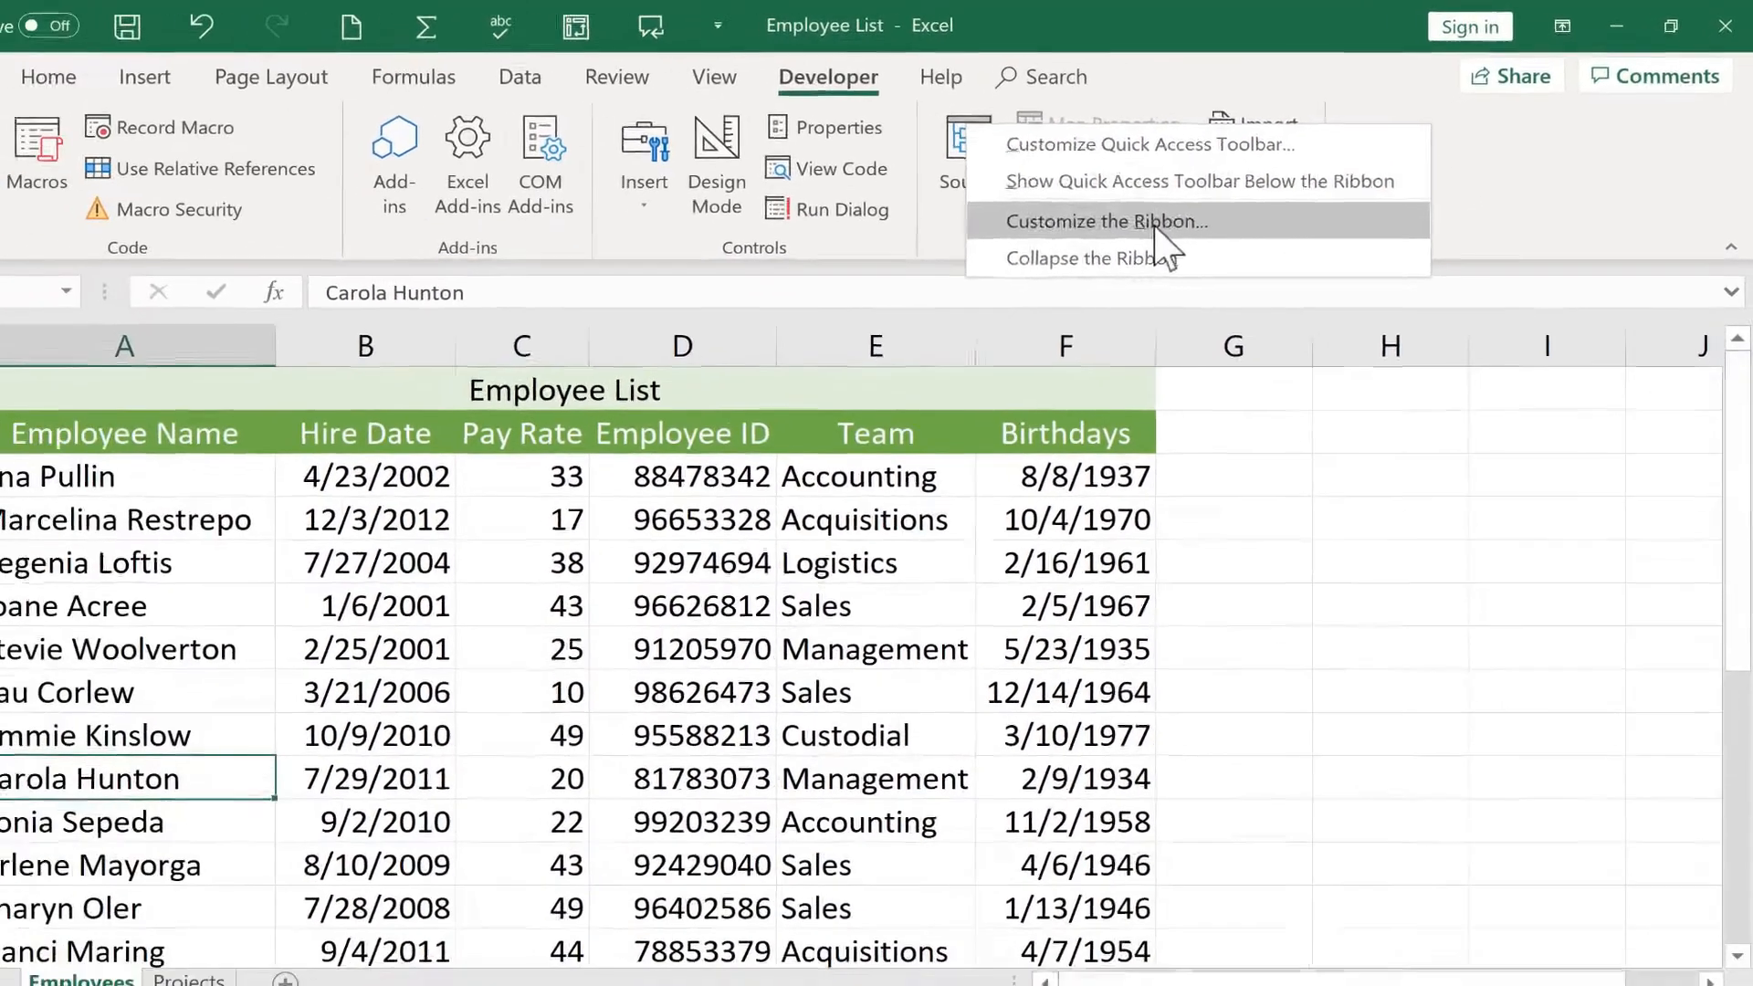
left_click(1073, 263)
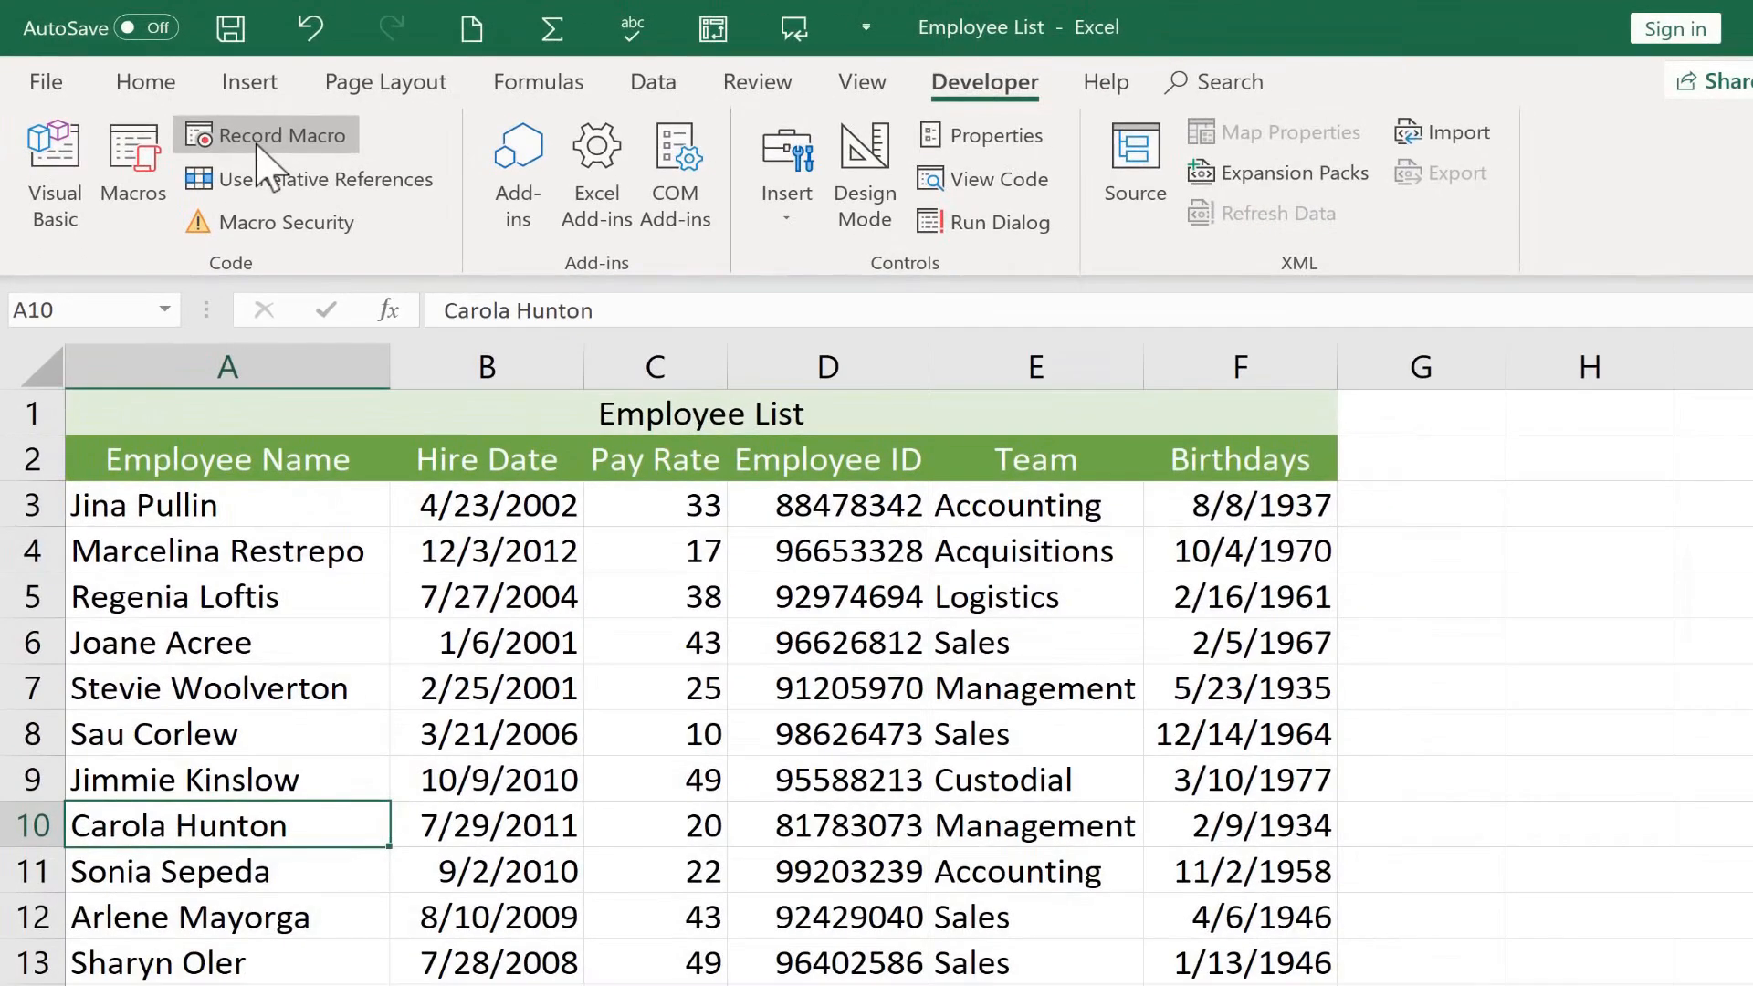
- Set up a new macro recording and enter "Button to Projects Tab" as the macro name
left_click(314, 178)
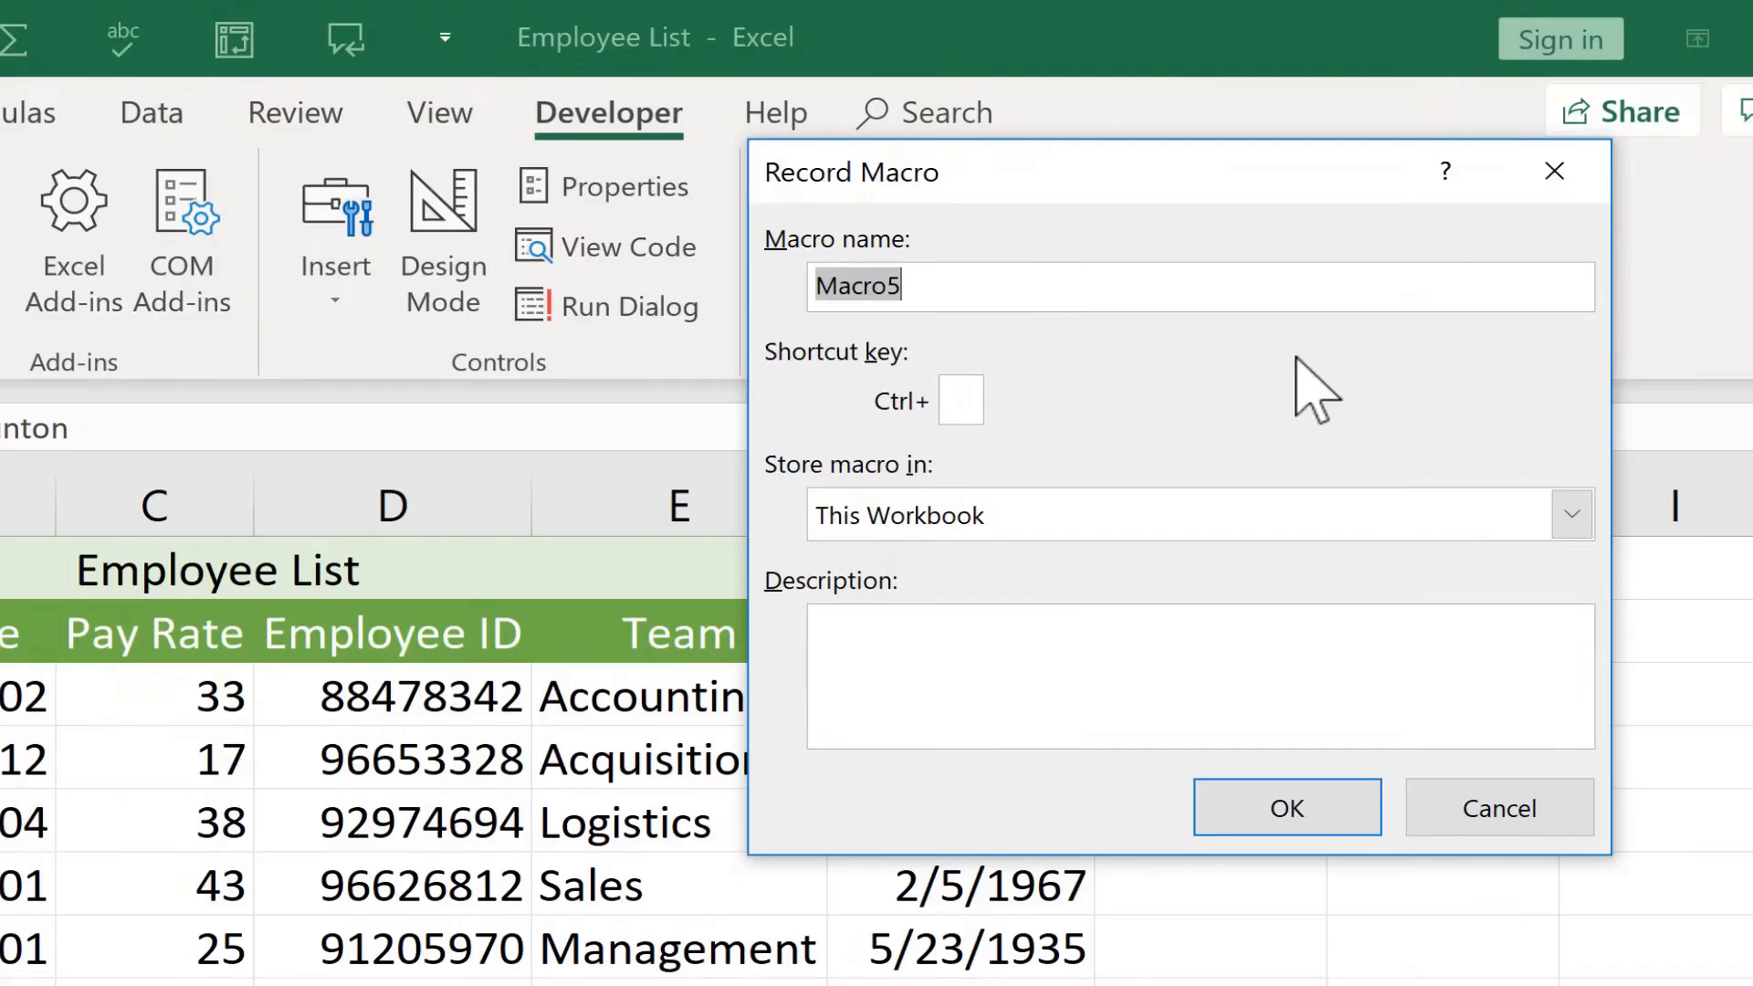
left_click(1092, 286)
double_click(839, 283)
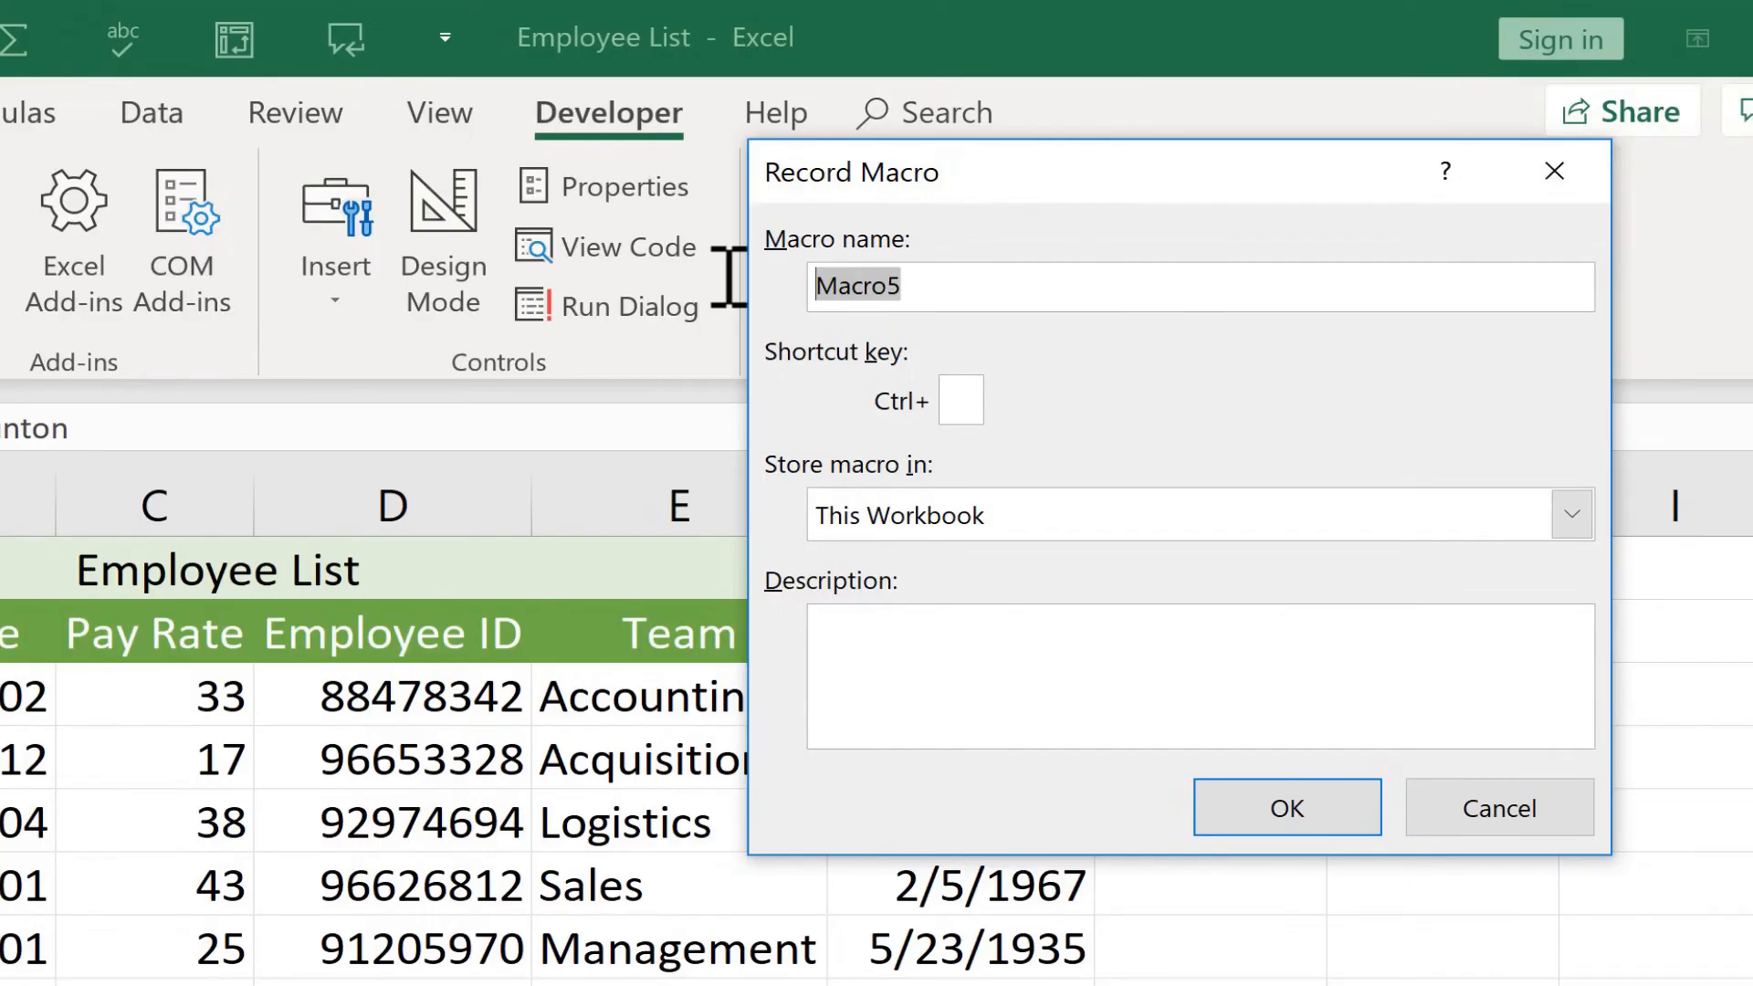
type("Button to P")
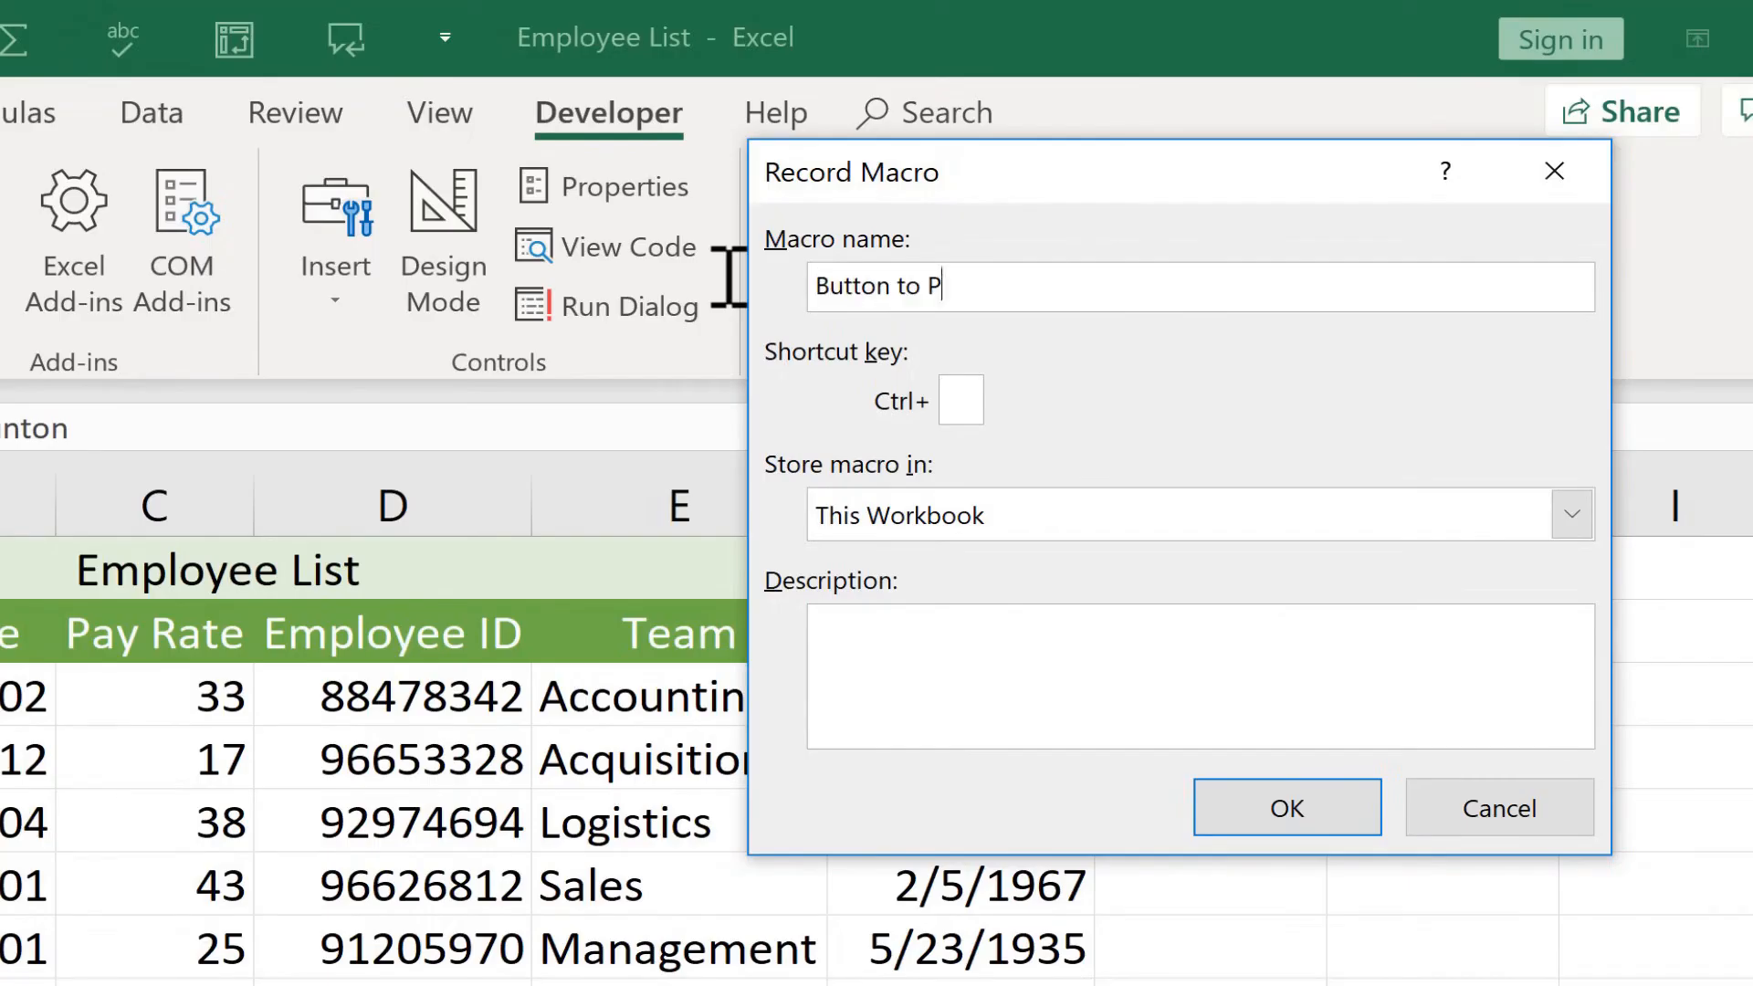
type("rojects Tab")
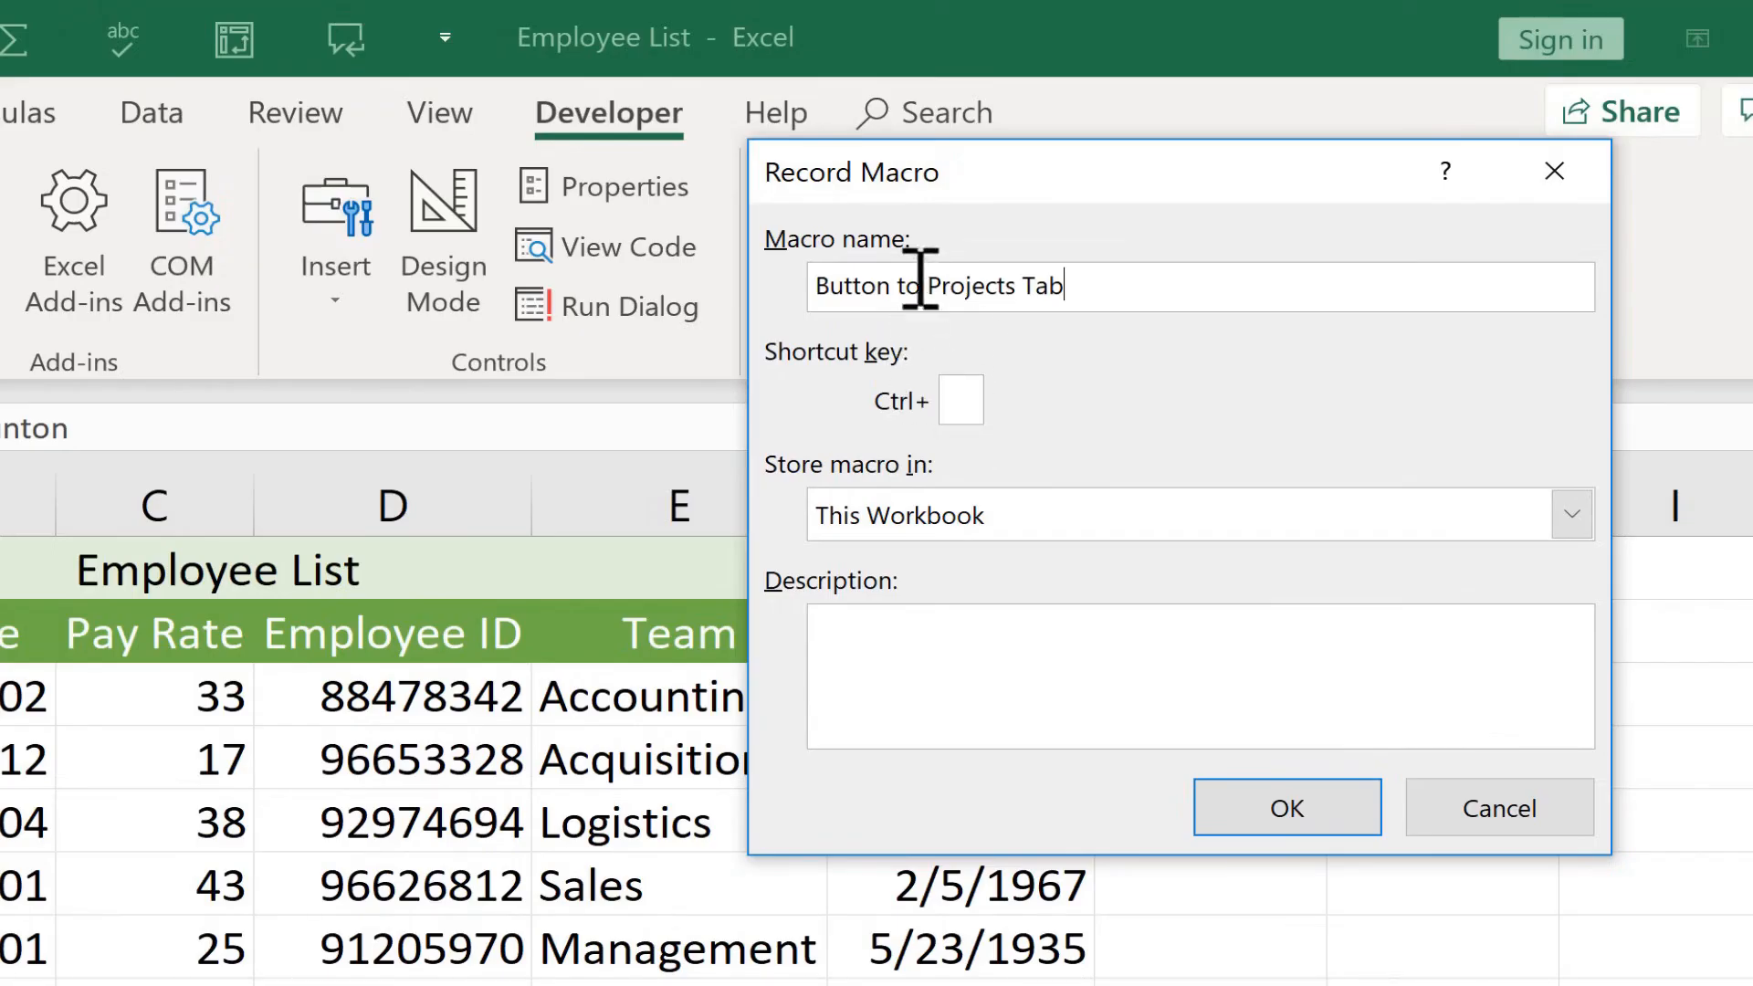
- Assign Ctrl+Shift+A as the shortcut for the new macro
left_click(968, 415)
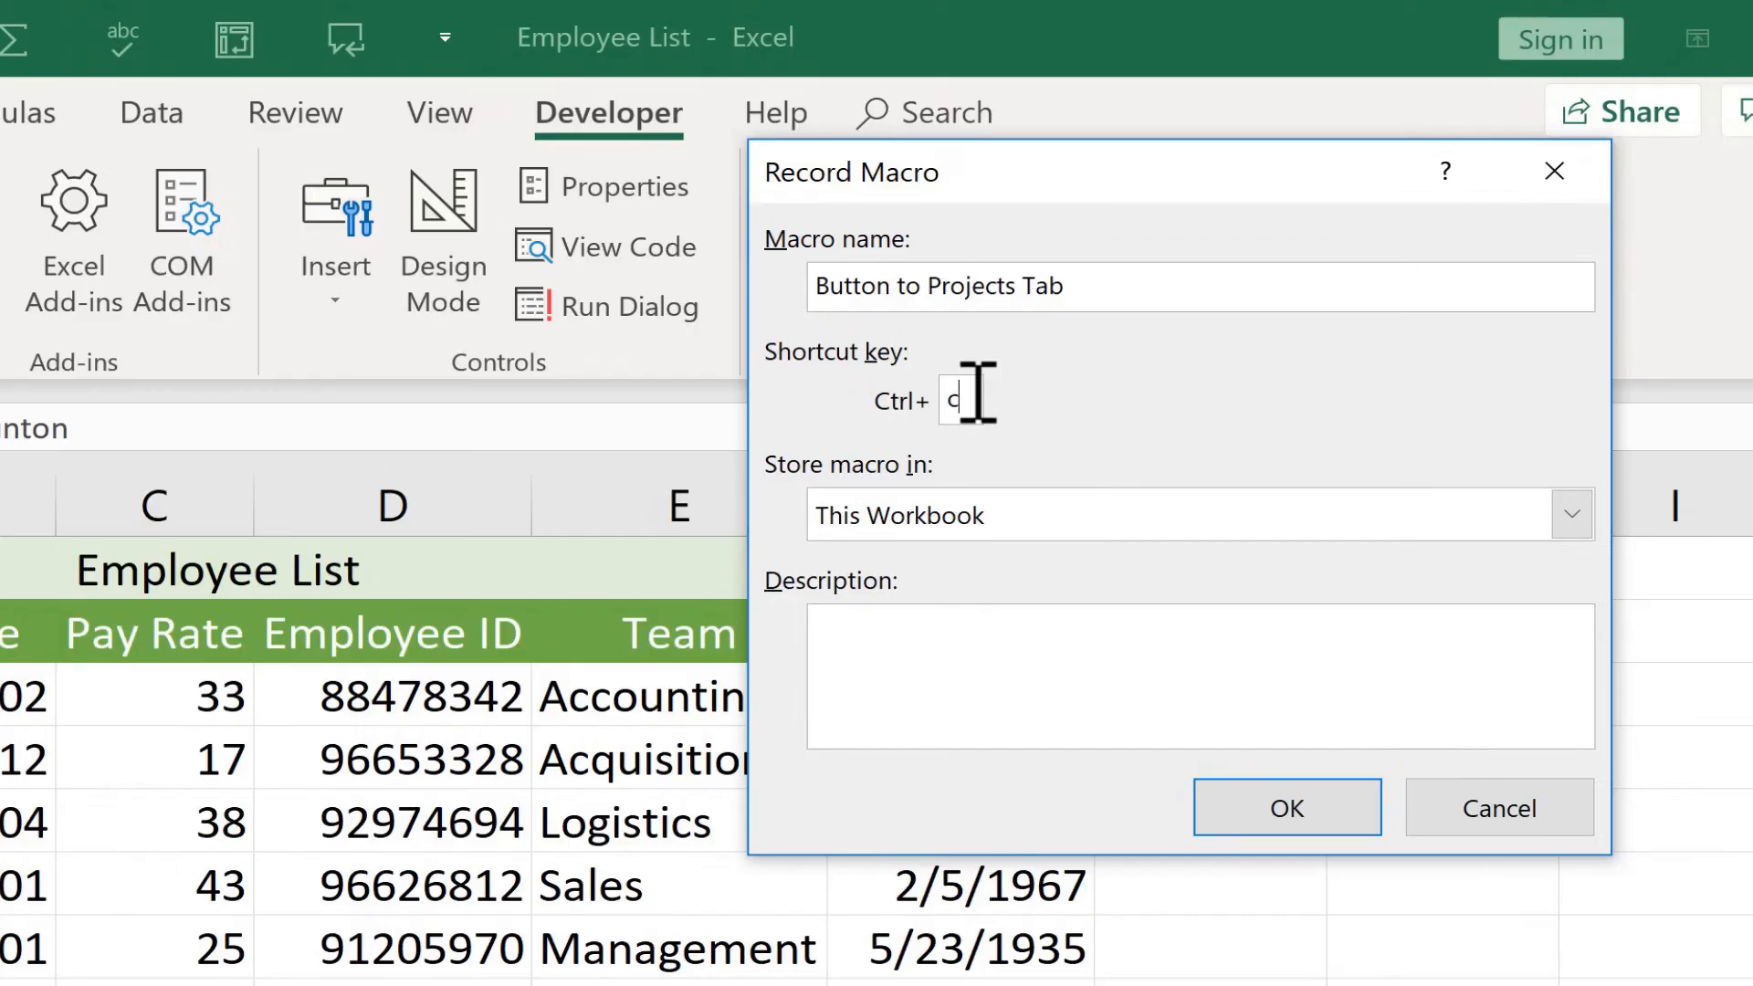
key("BackSpace")
type("A")
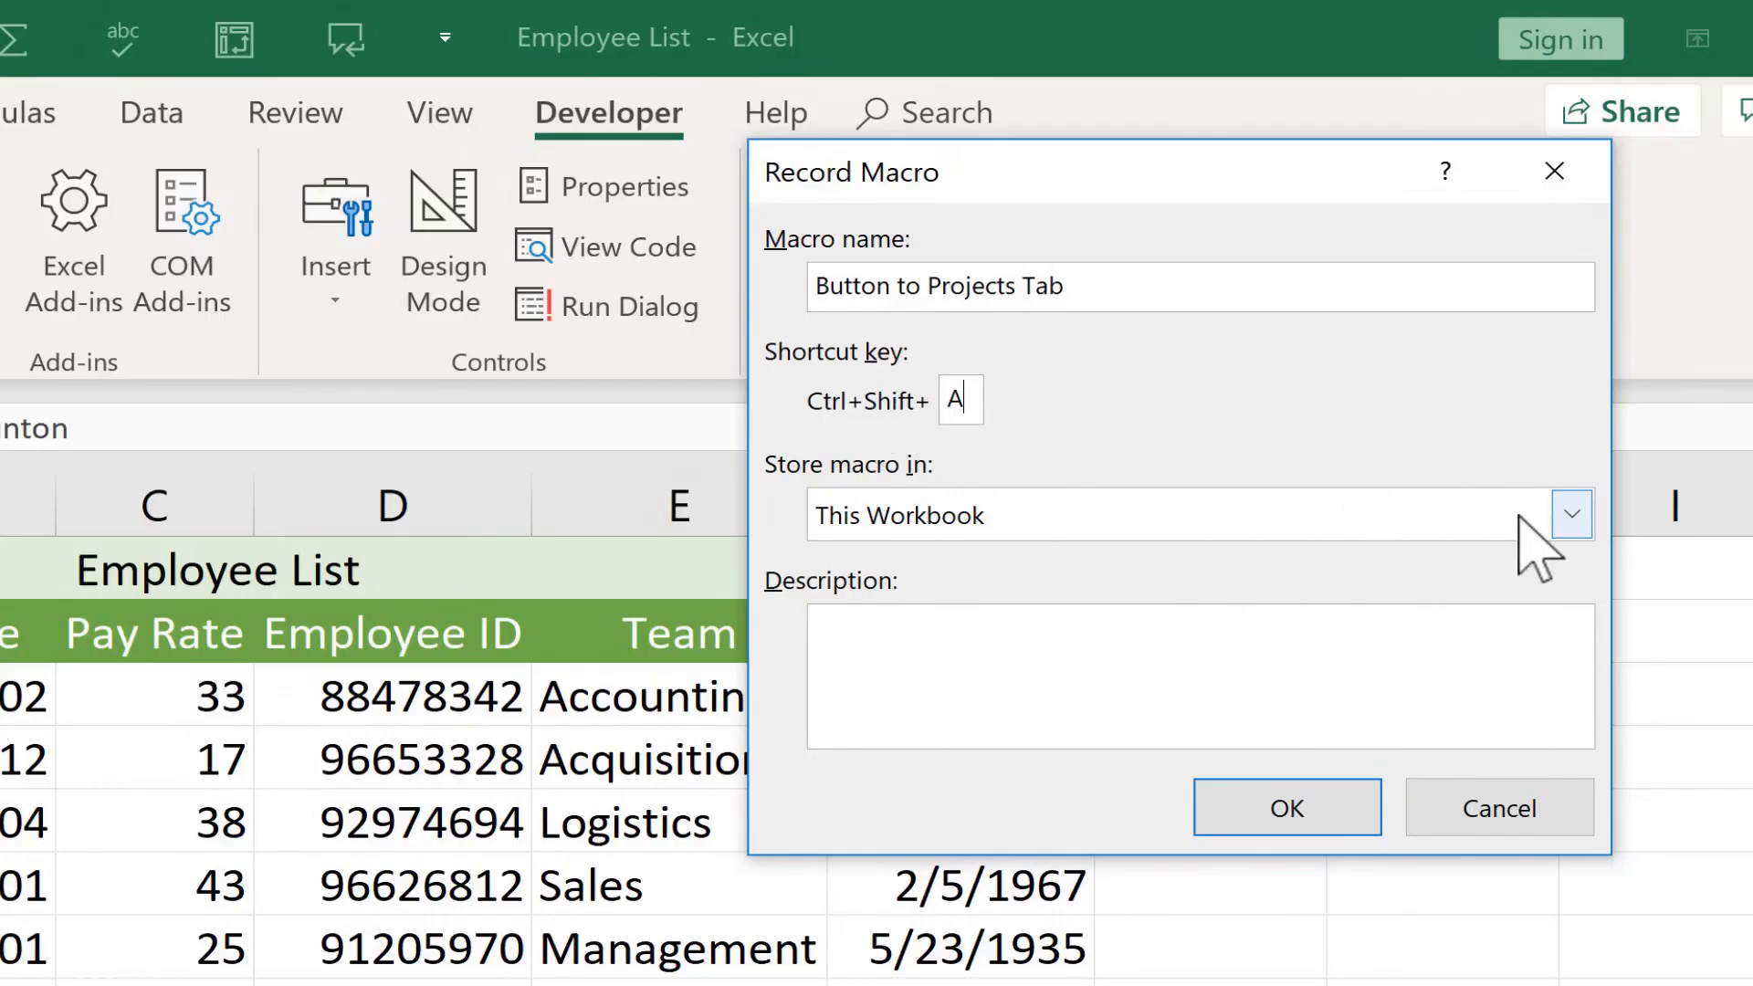
- Store the macro in This Workbook, describe it as "Clicking this button takes you to the Projects tab." and submit the settings
left_click(1572, 516)
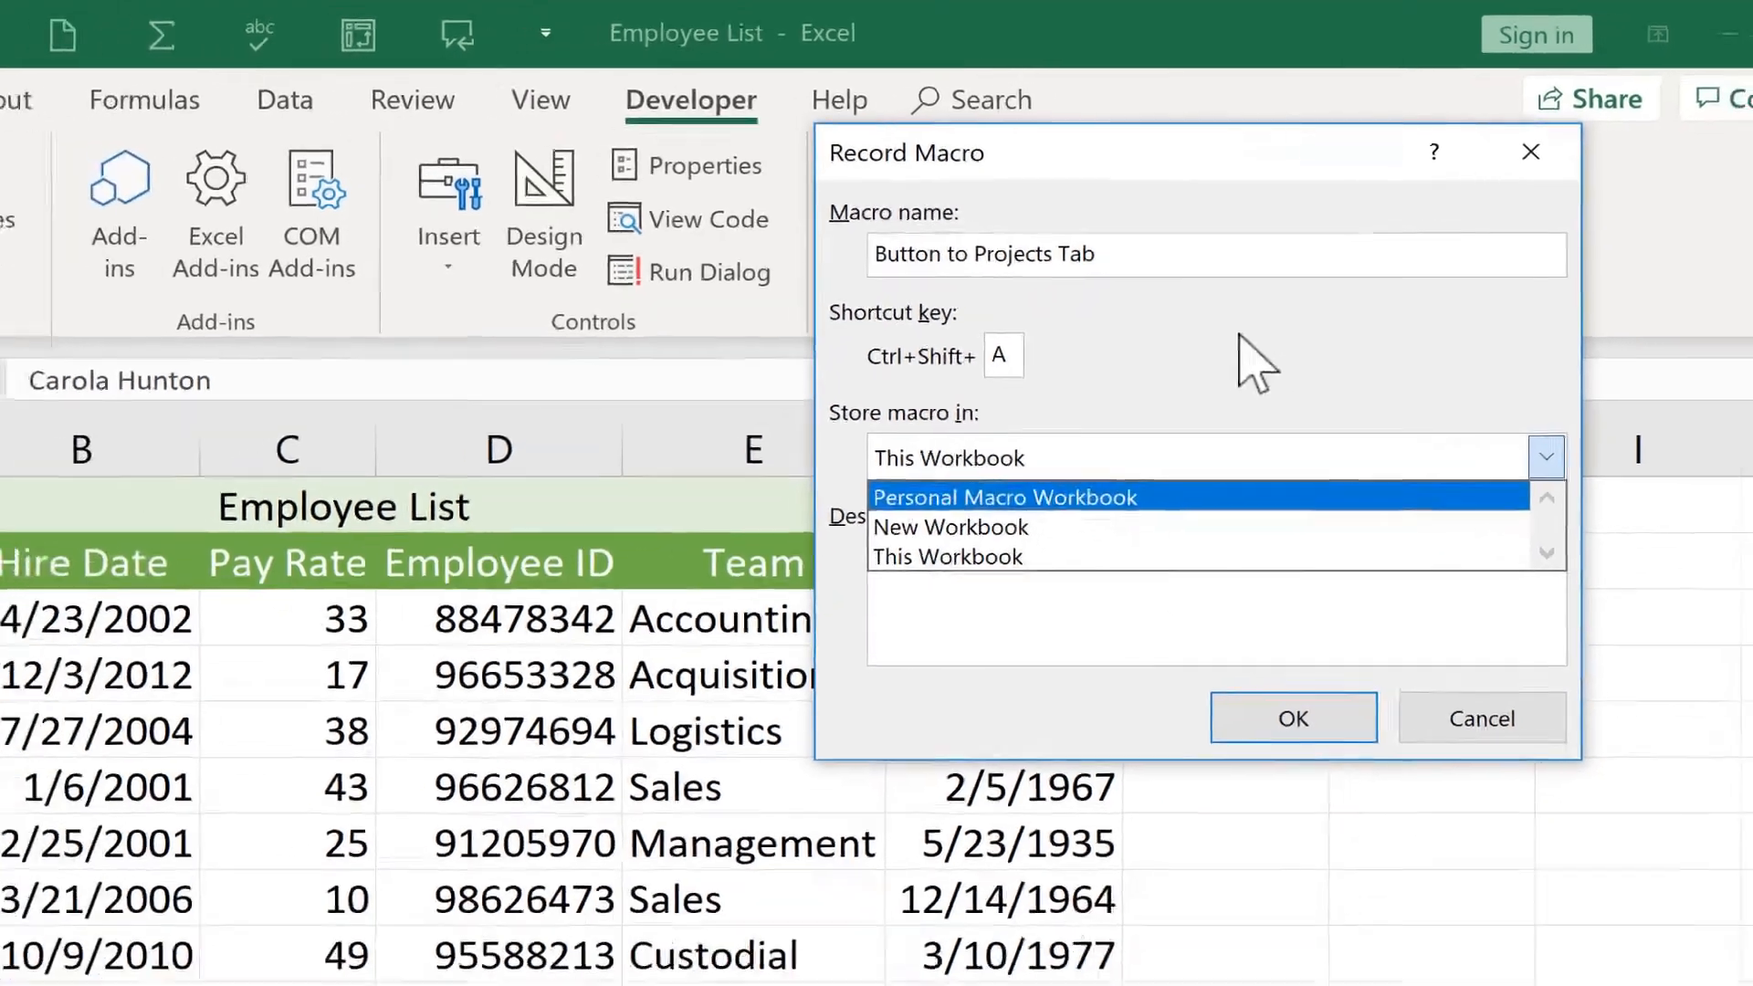
left_click(1244, 379)
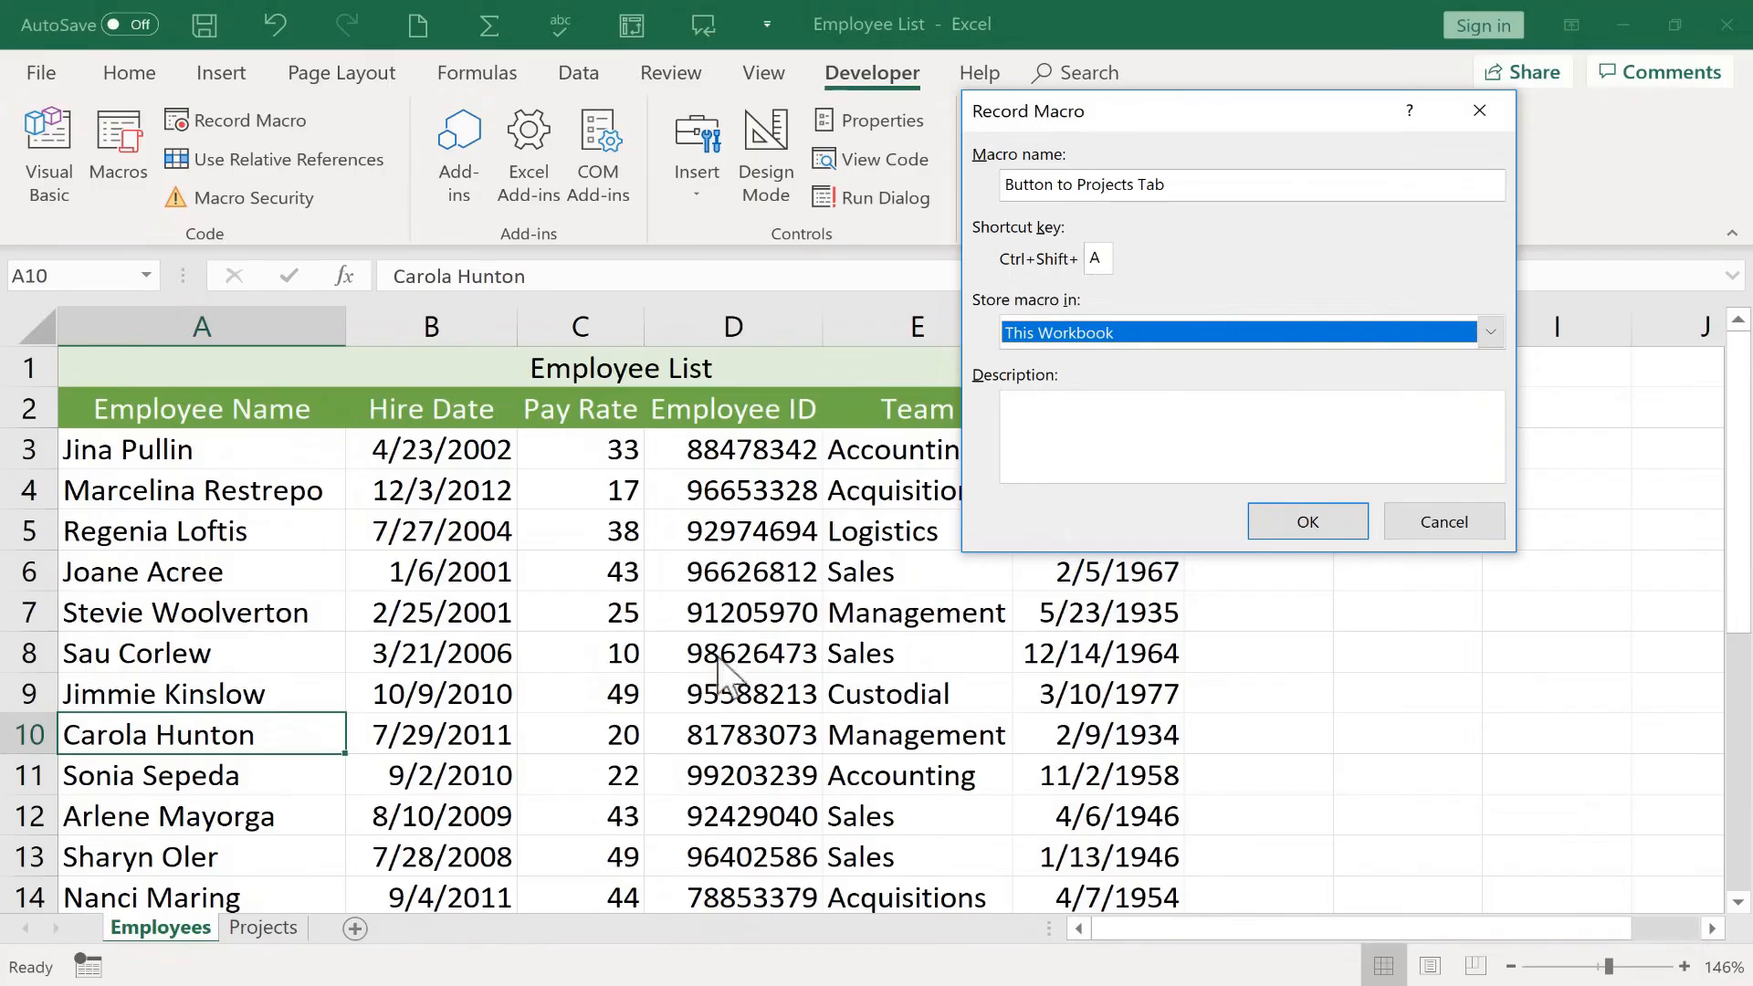
left_click(1100, 336)
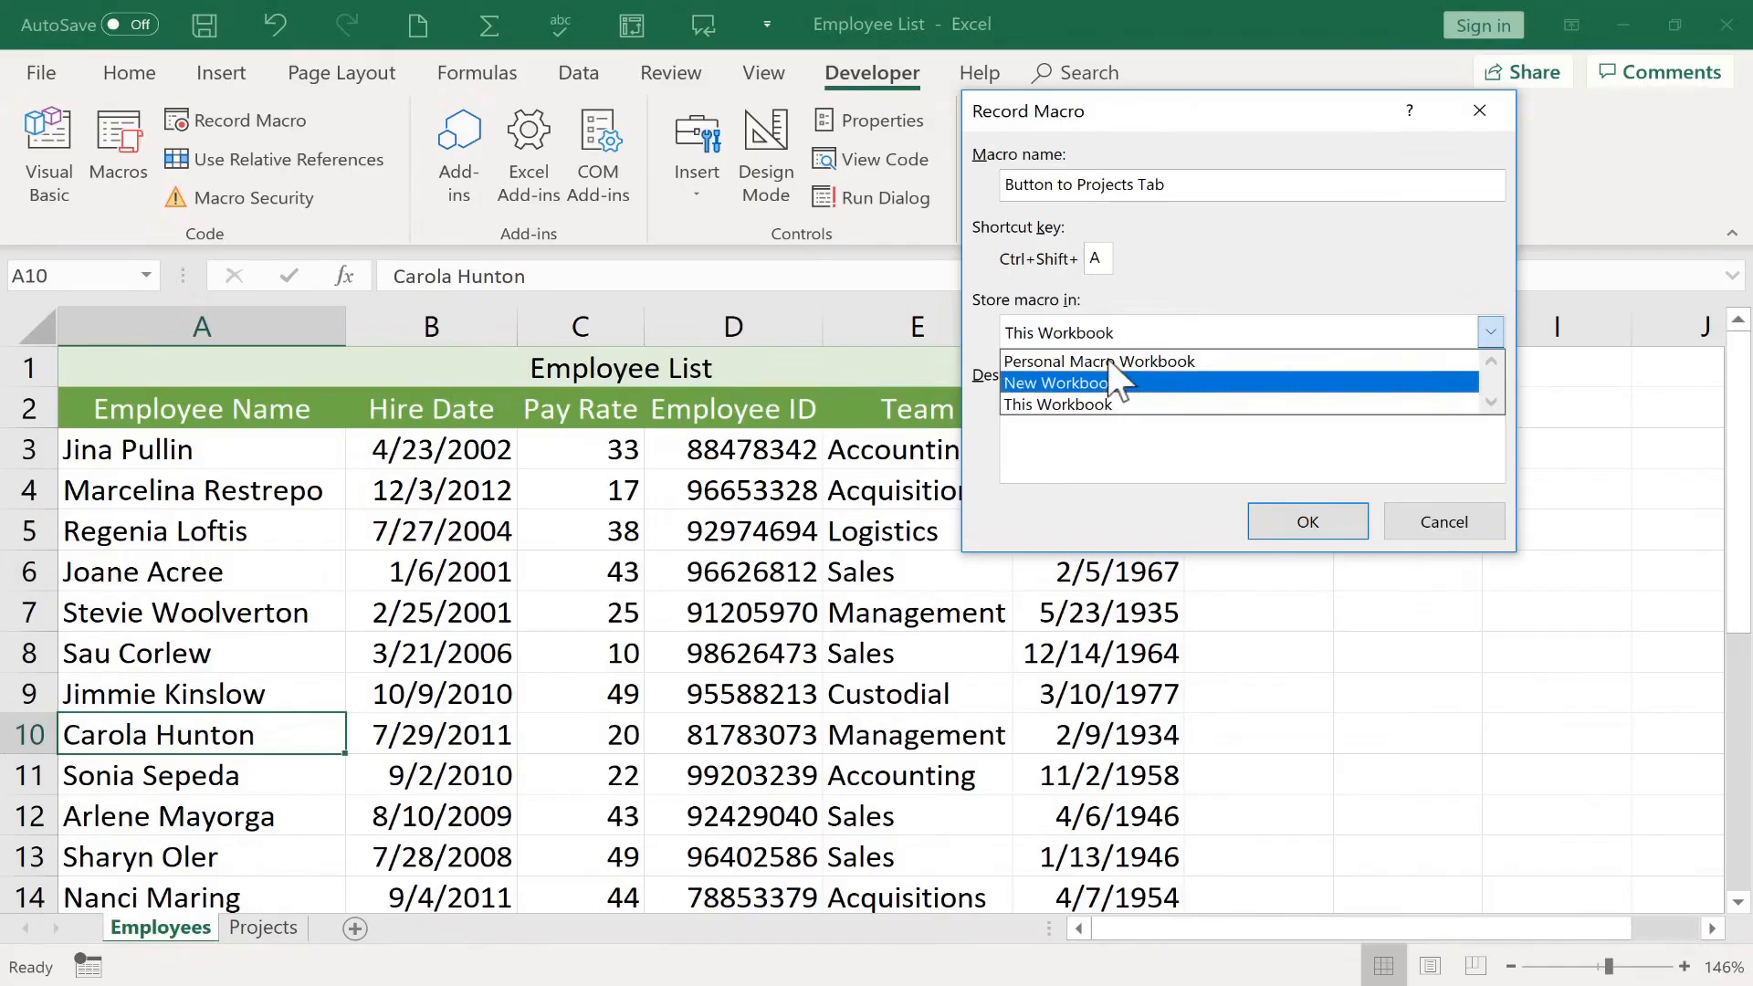
left_click(1113, 406)
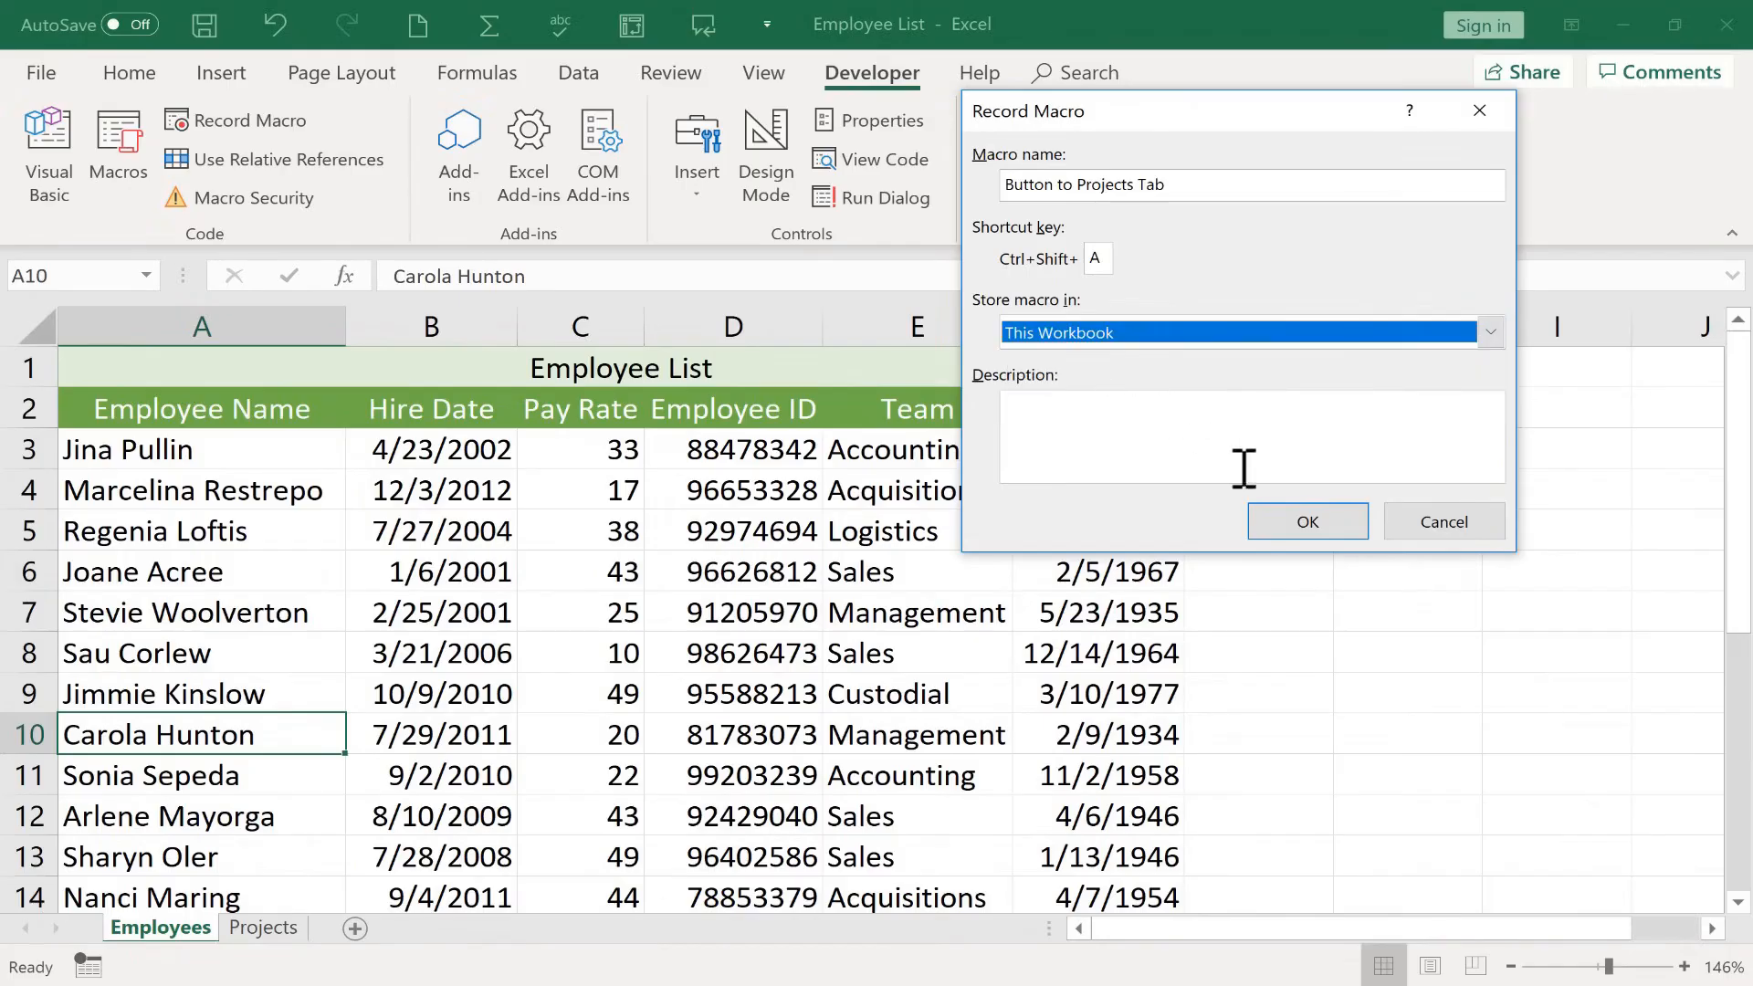
left_click(1113, 423)
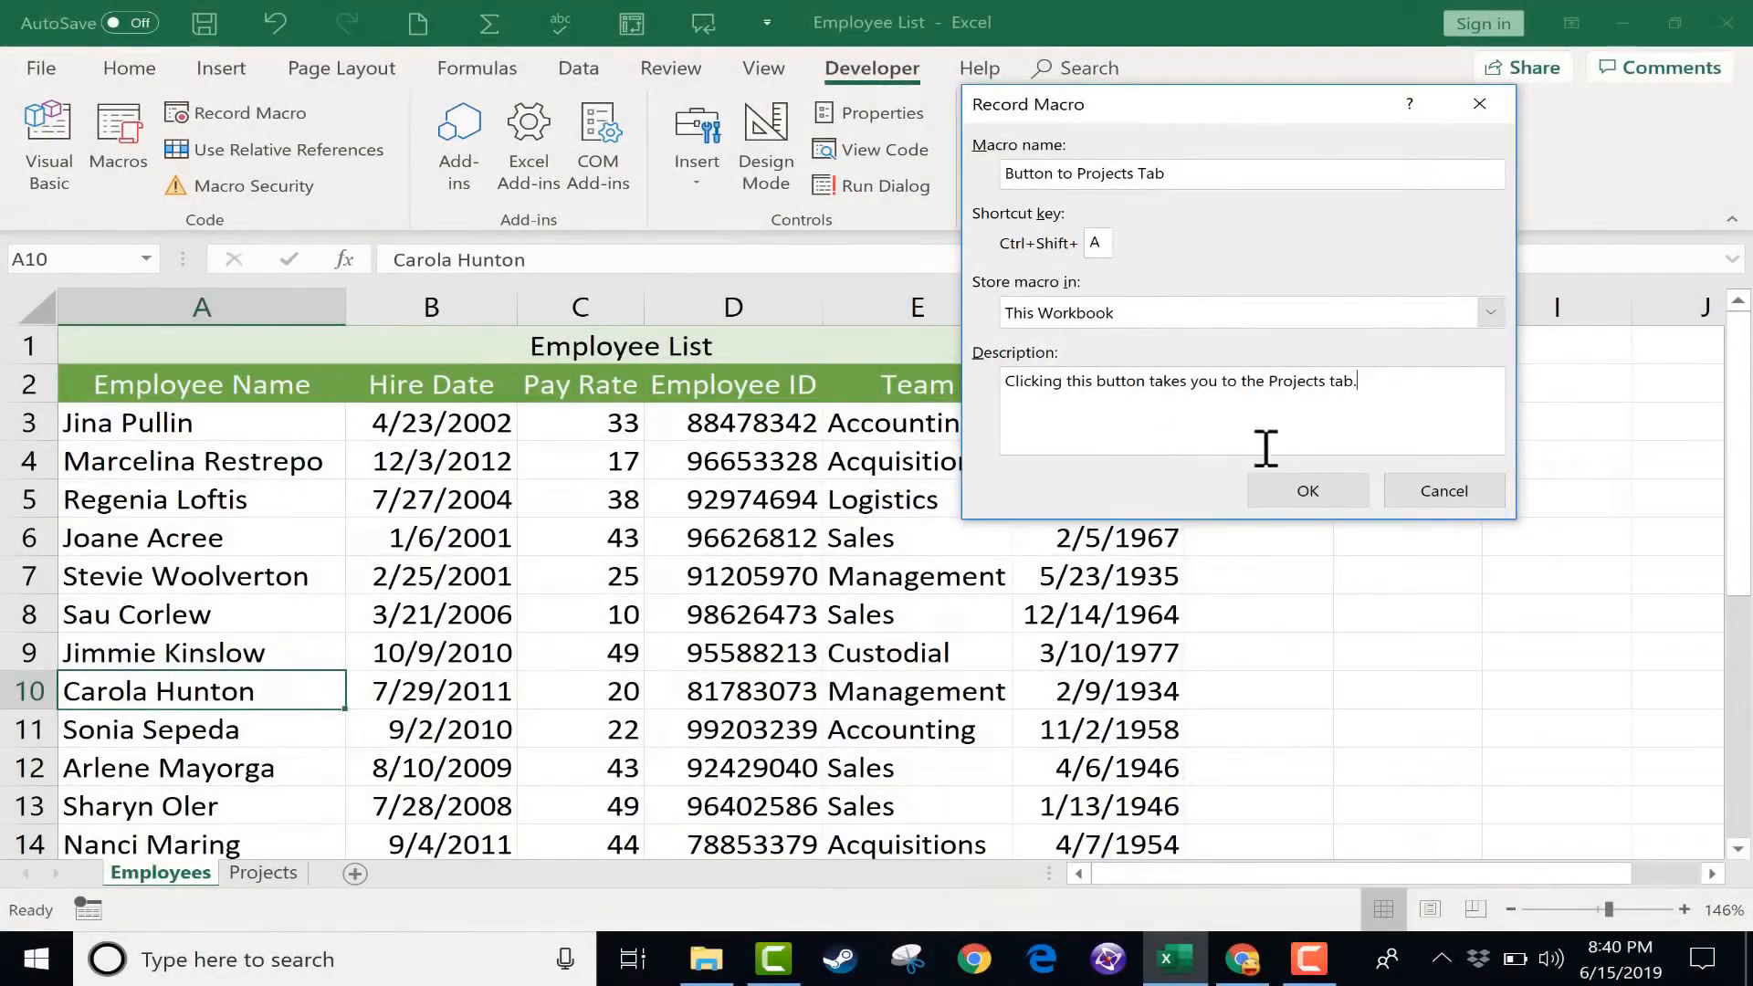
left_click(1308, 493)
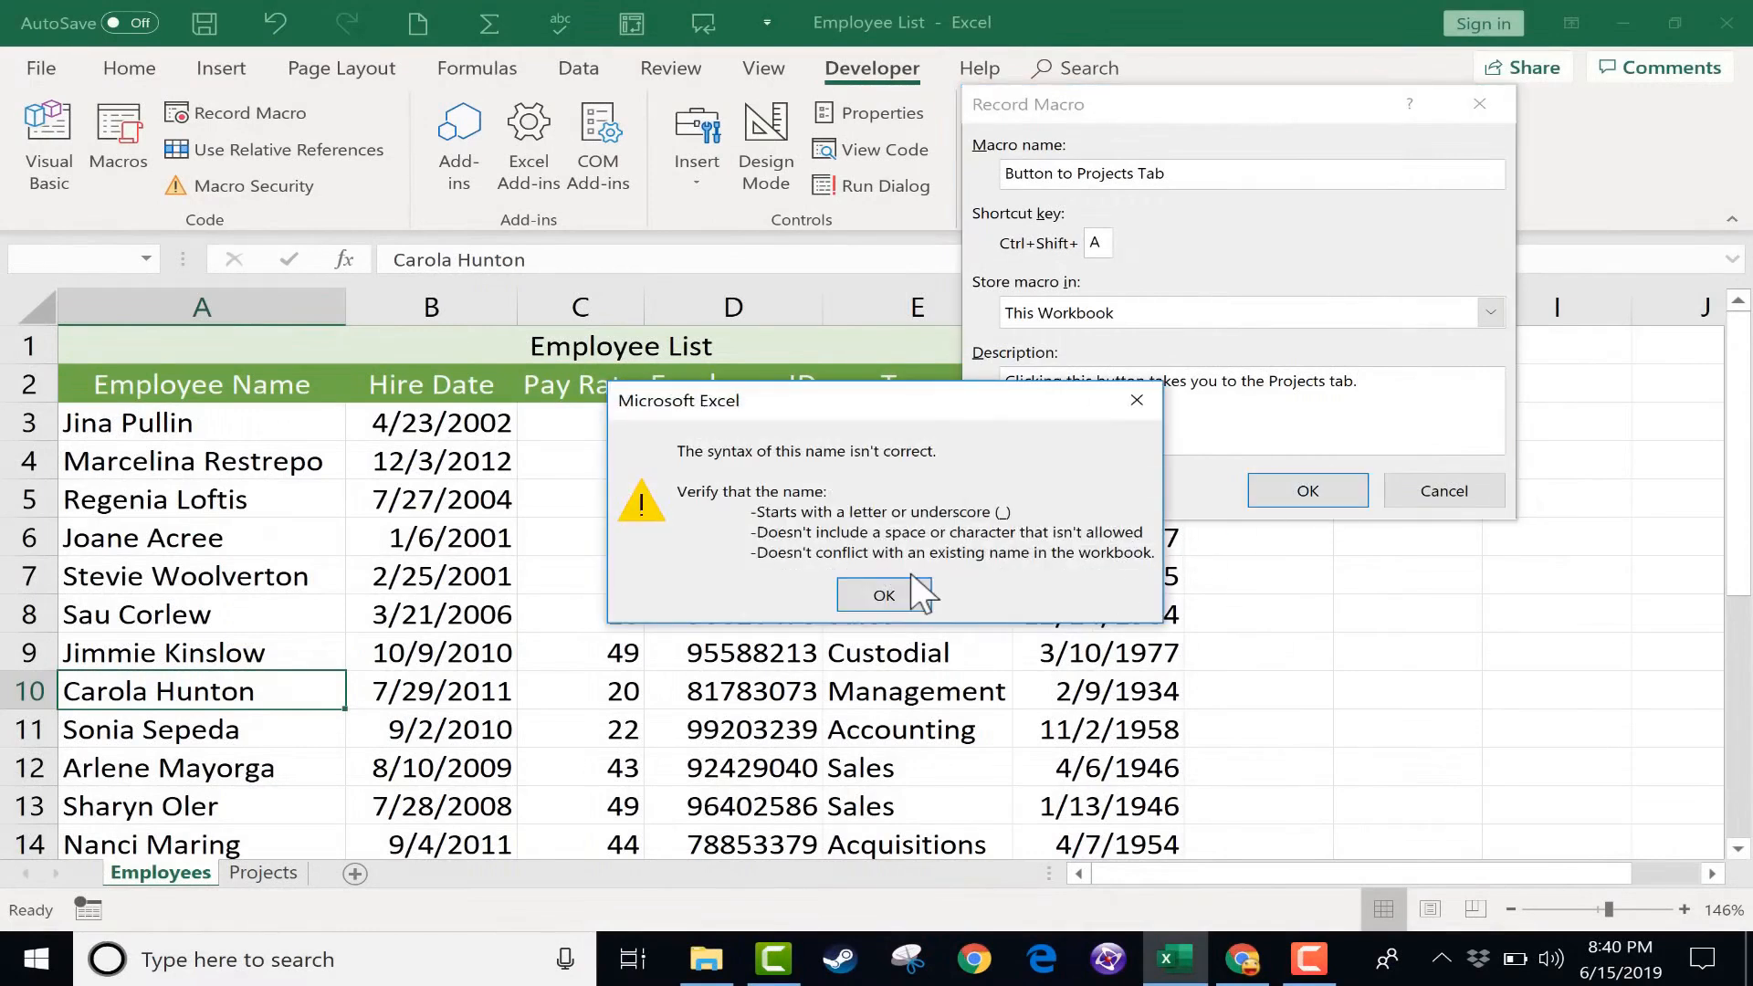
- Change the macro name to ButtonToProjectsTab without spaces and start the recording
left_click(883, 597)
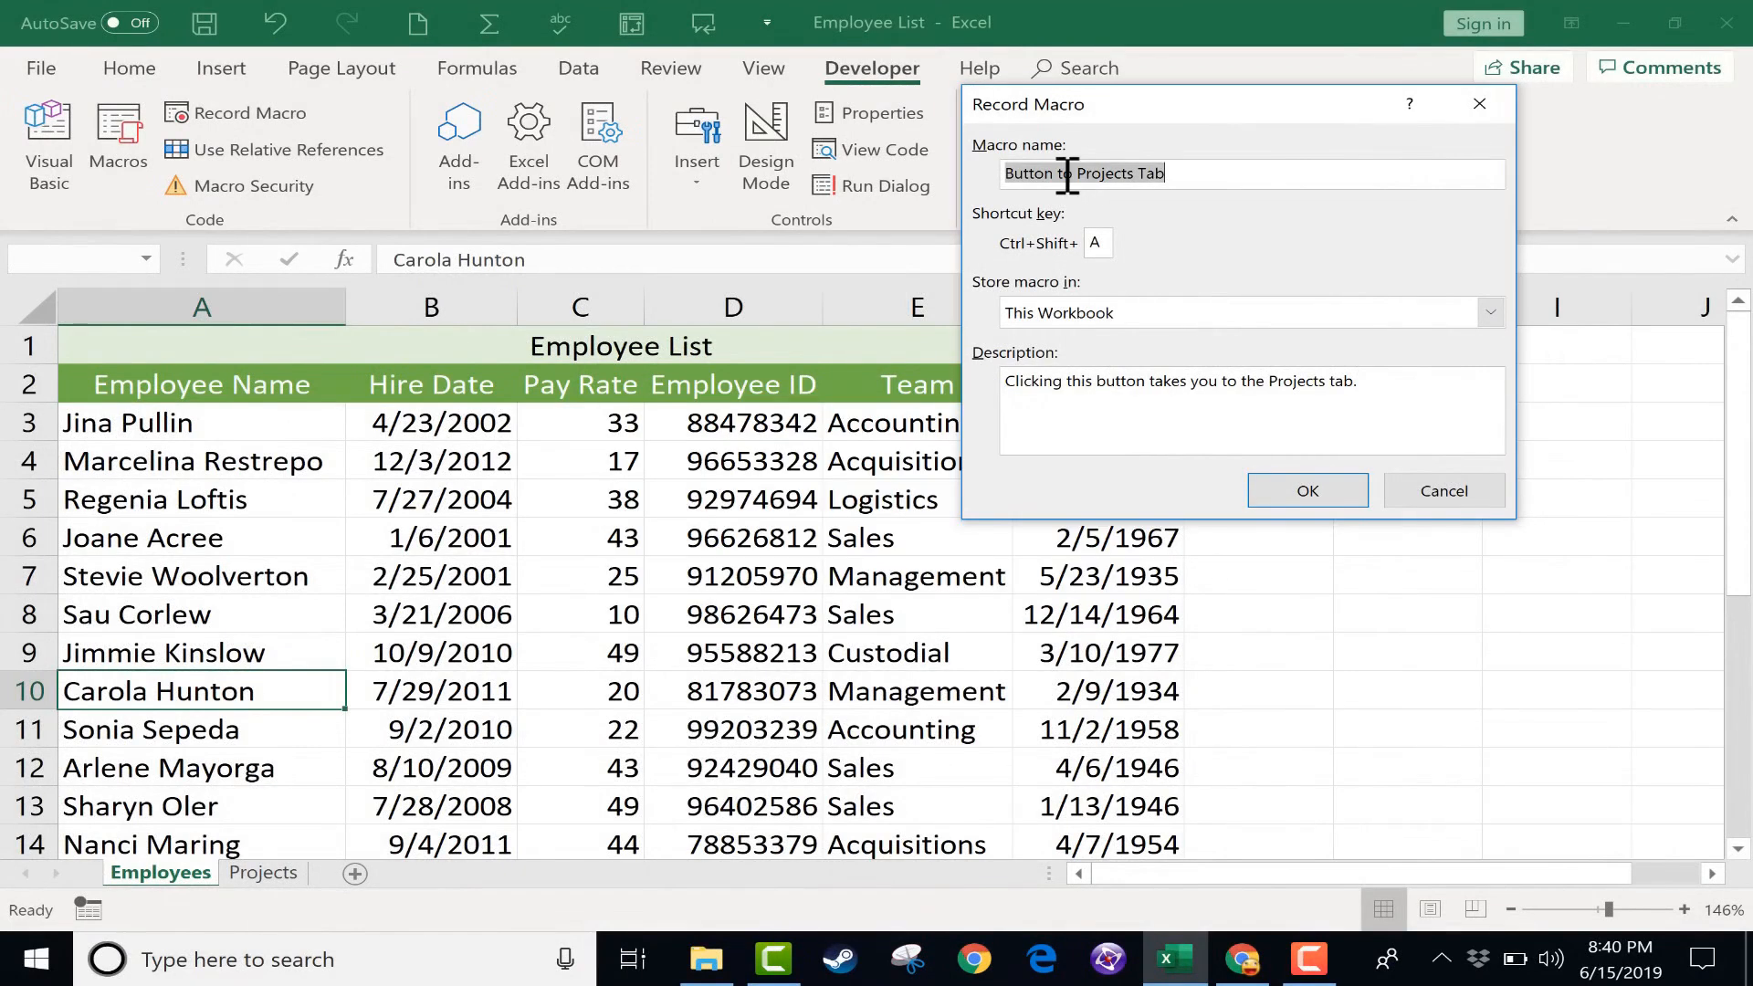
left_click(1063, 174)
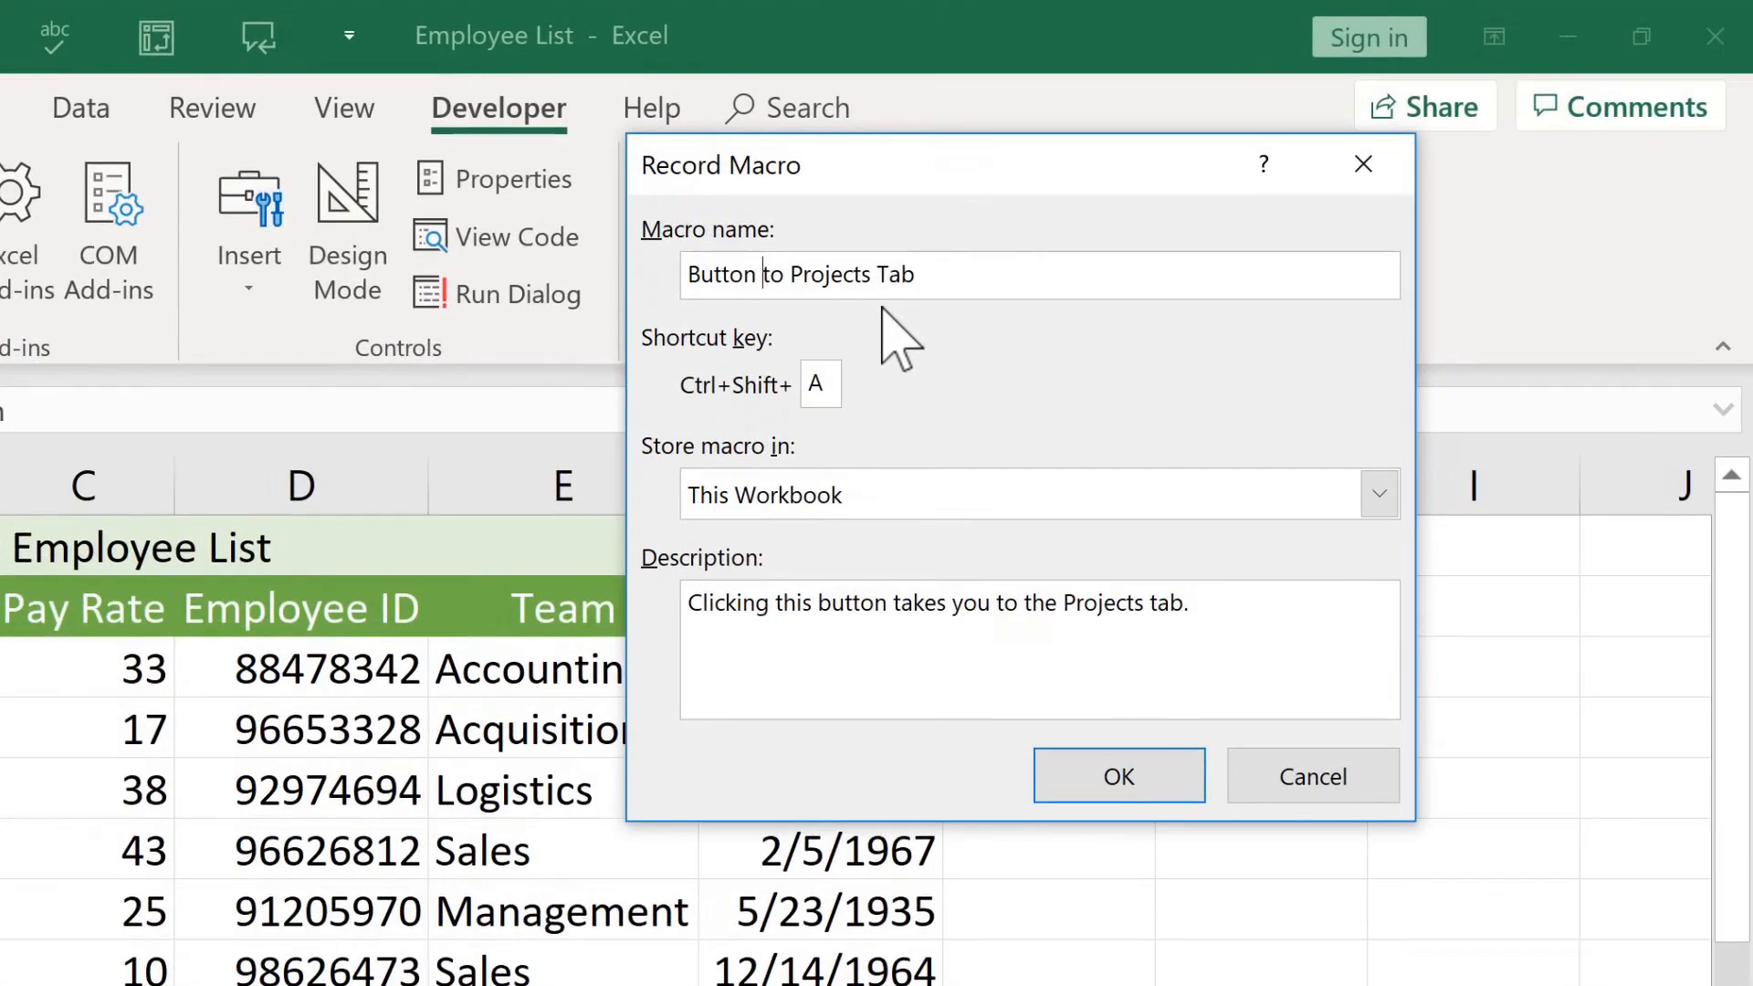
key("BackSpace")
key("Delete")
type("T")
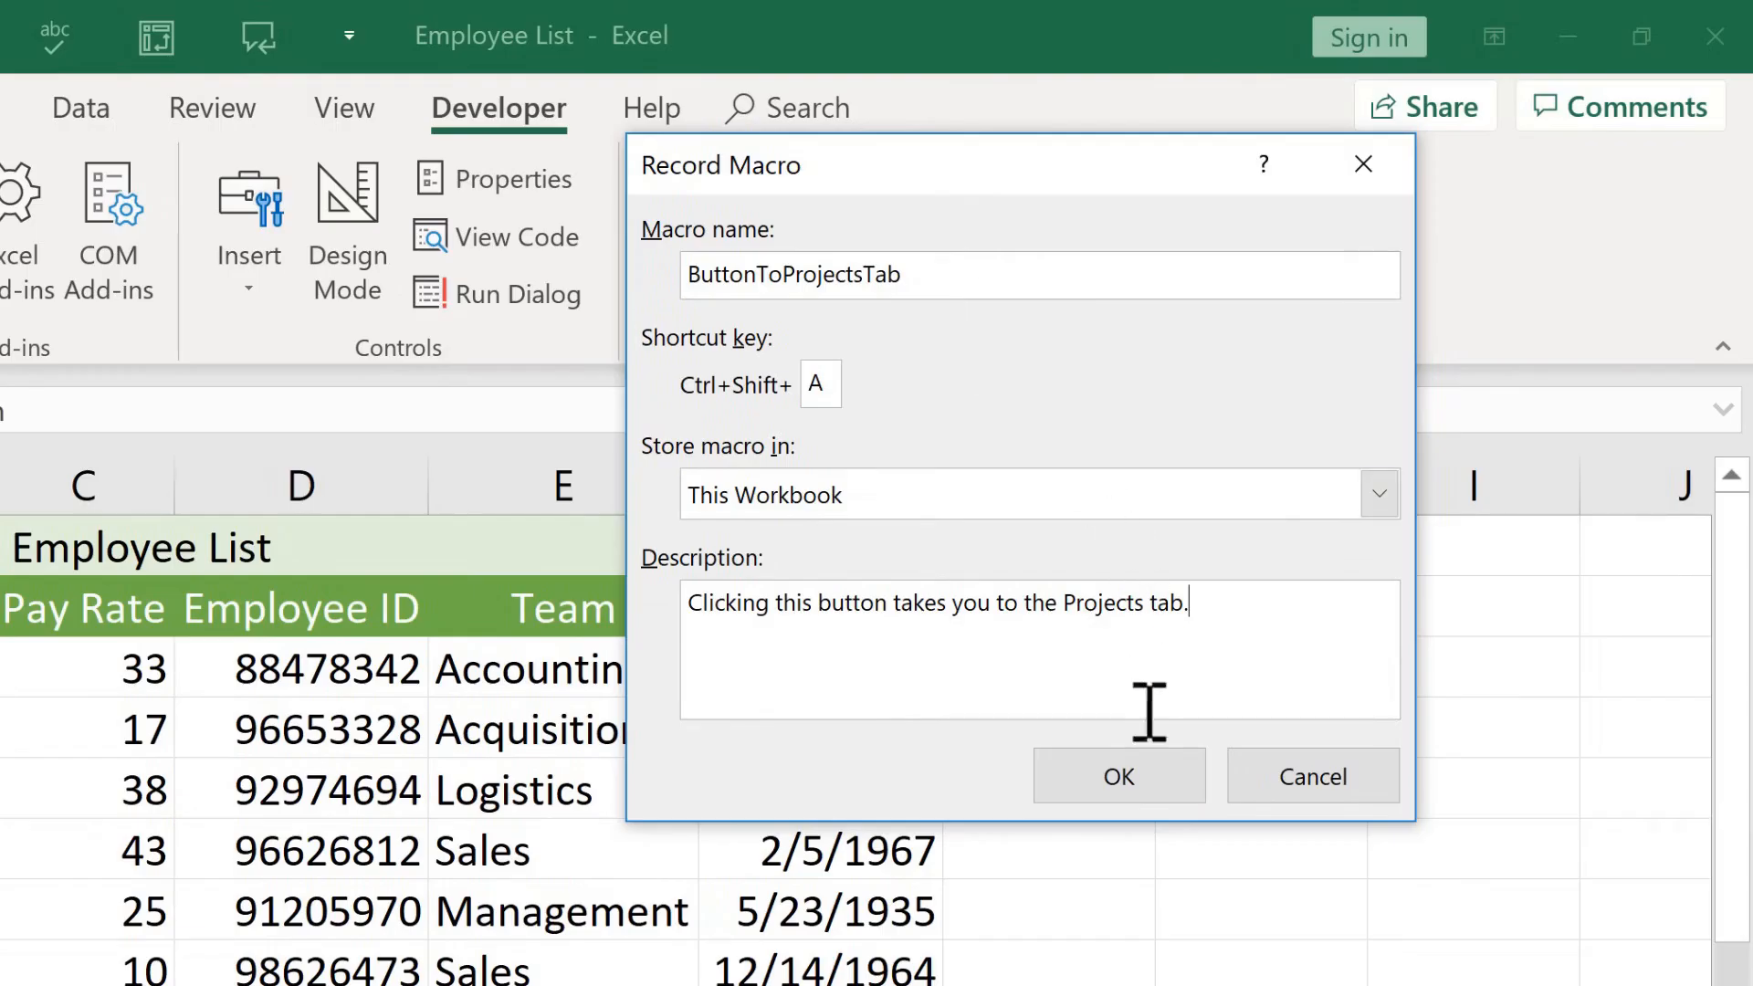
left_click(1158, 779)
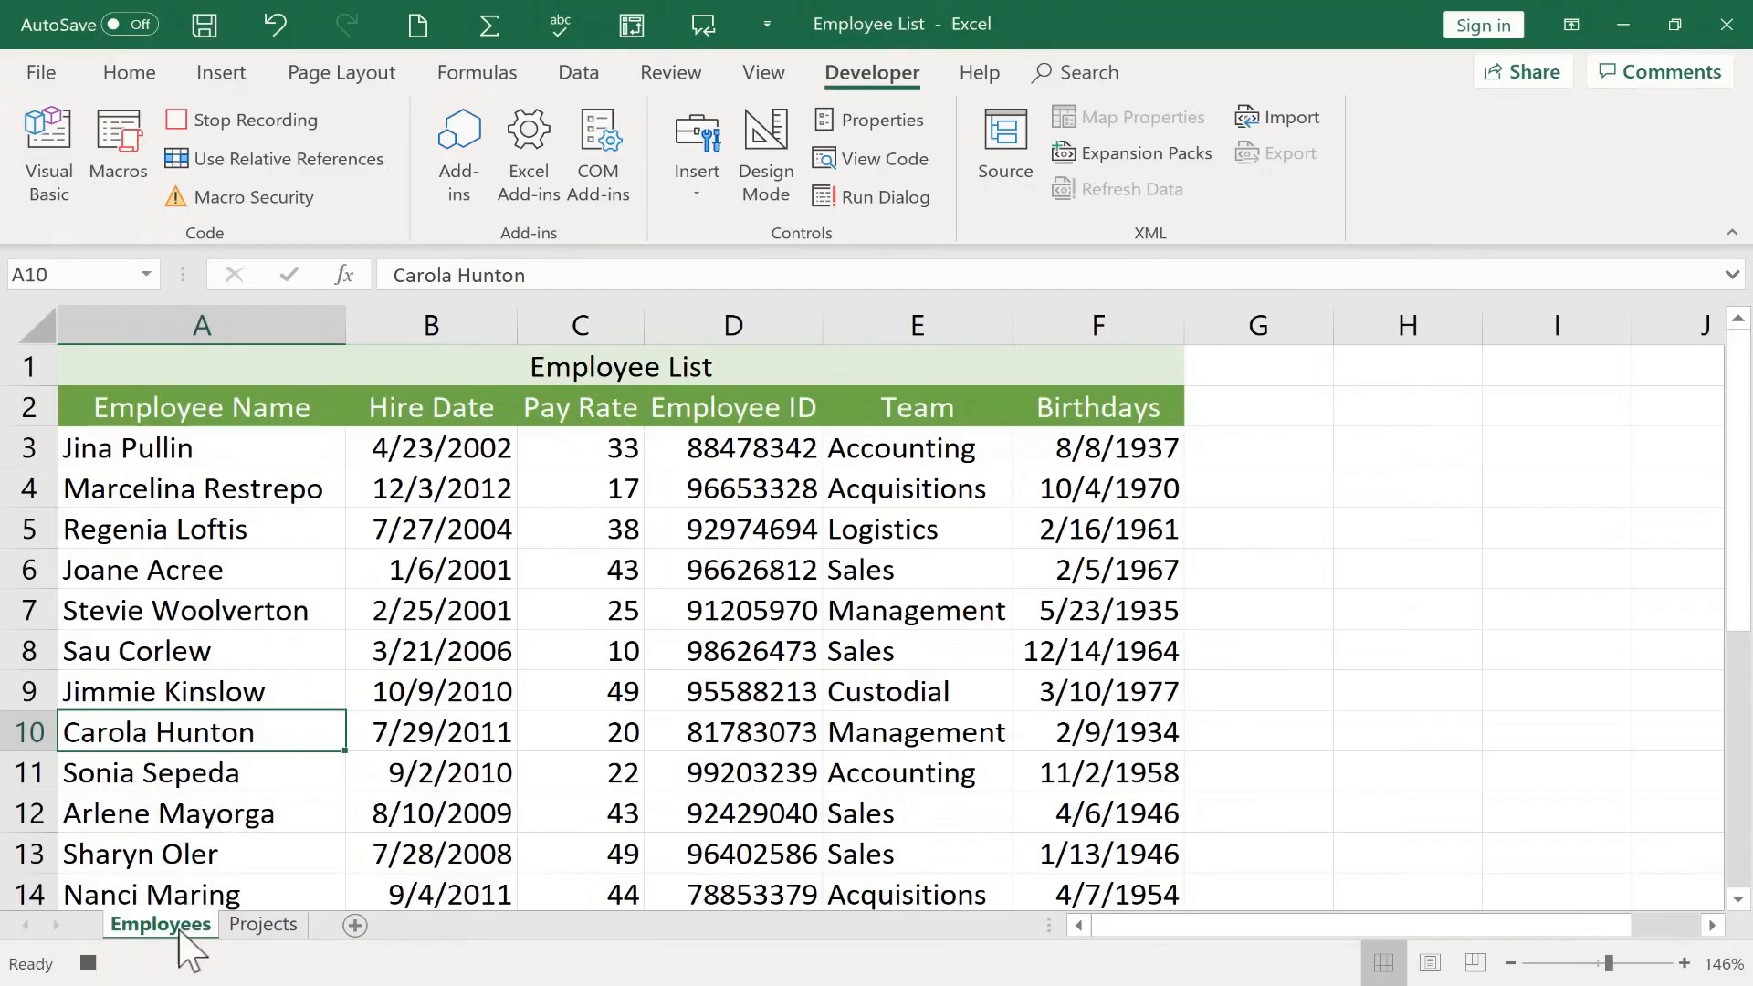
- Record switching to the Projects sheet as the macro's only action, stop recording and return to the Employees sheet
left_click(266, 925)
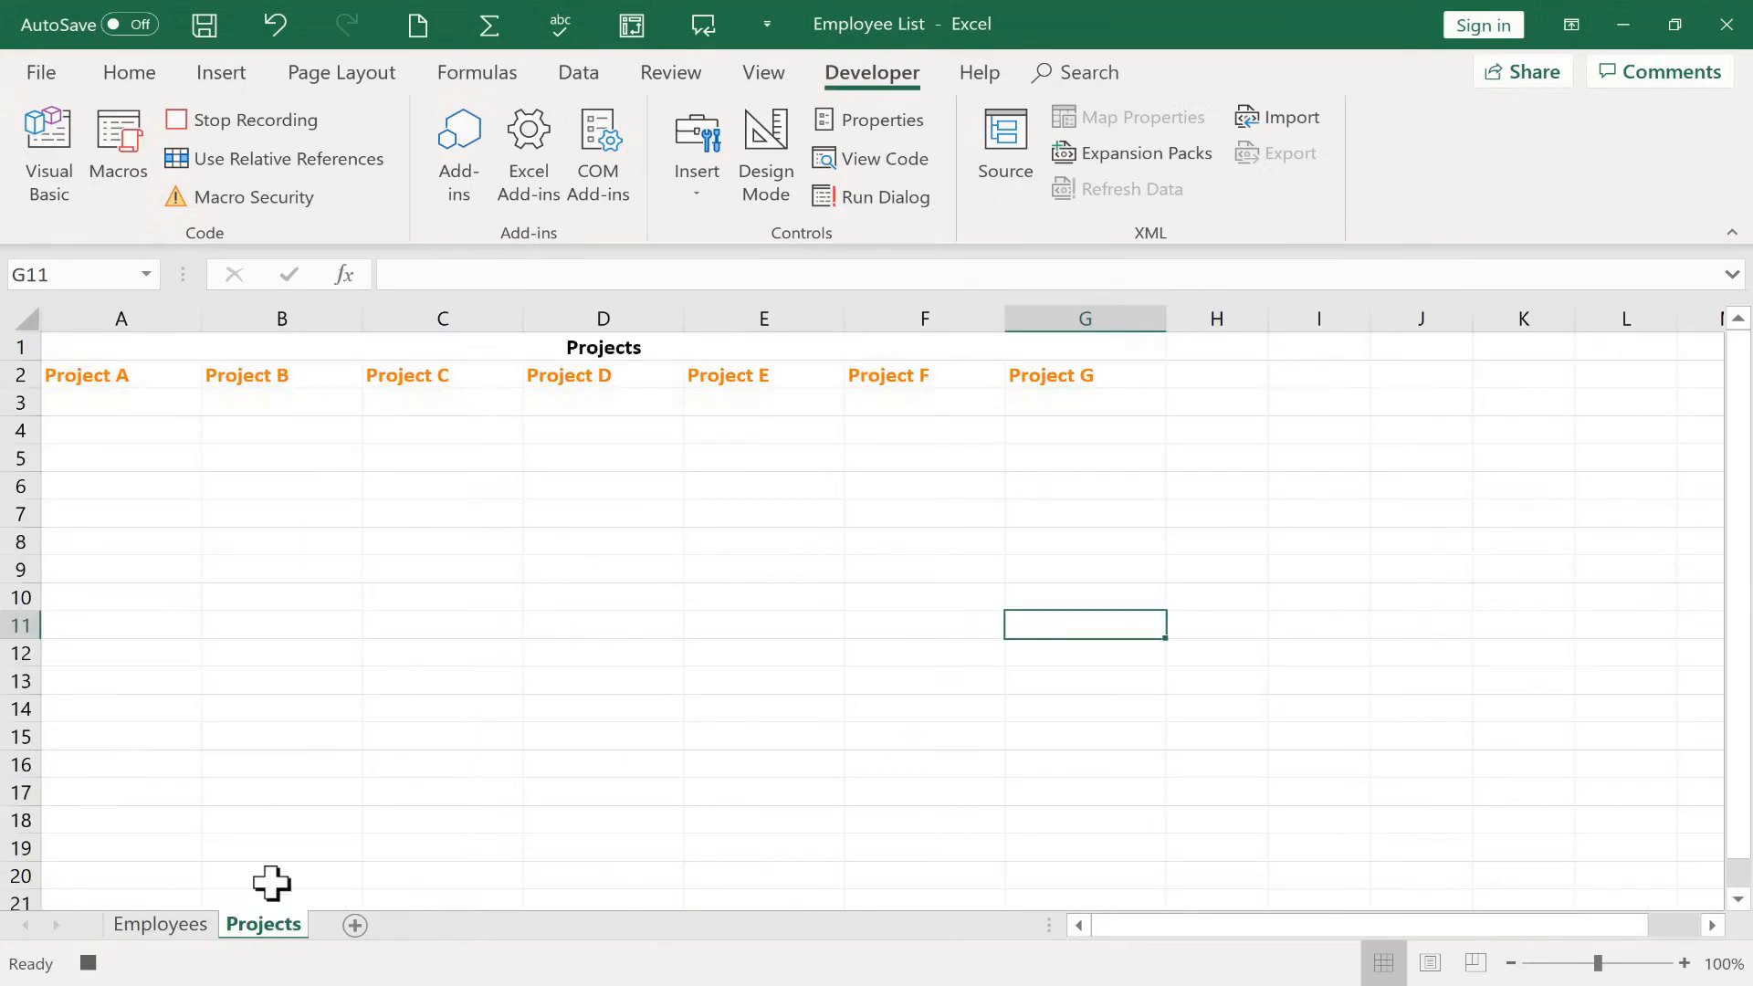
left_click(255, 120)
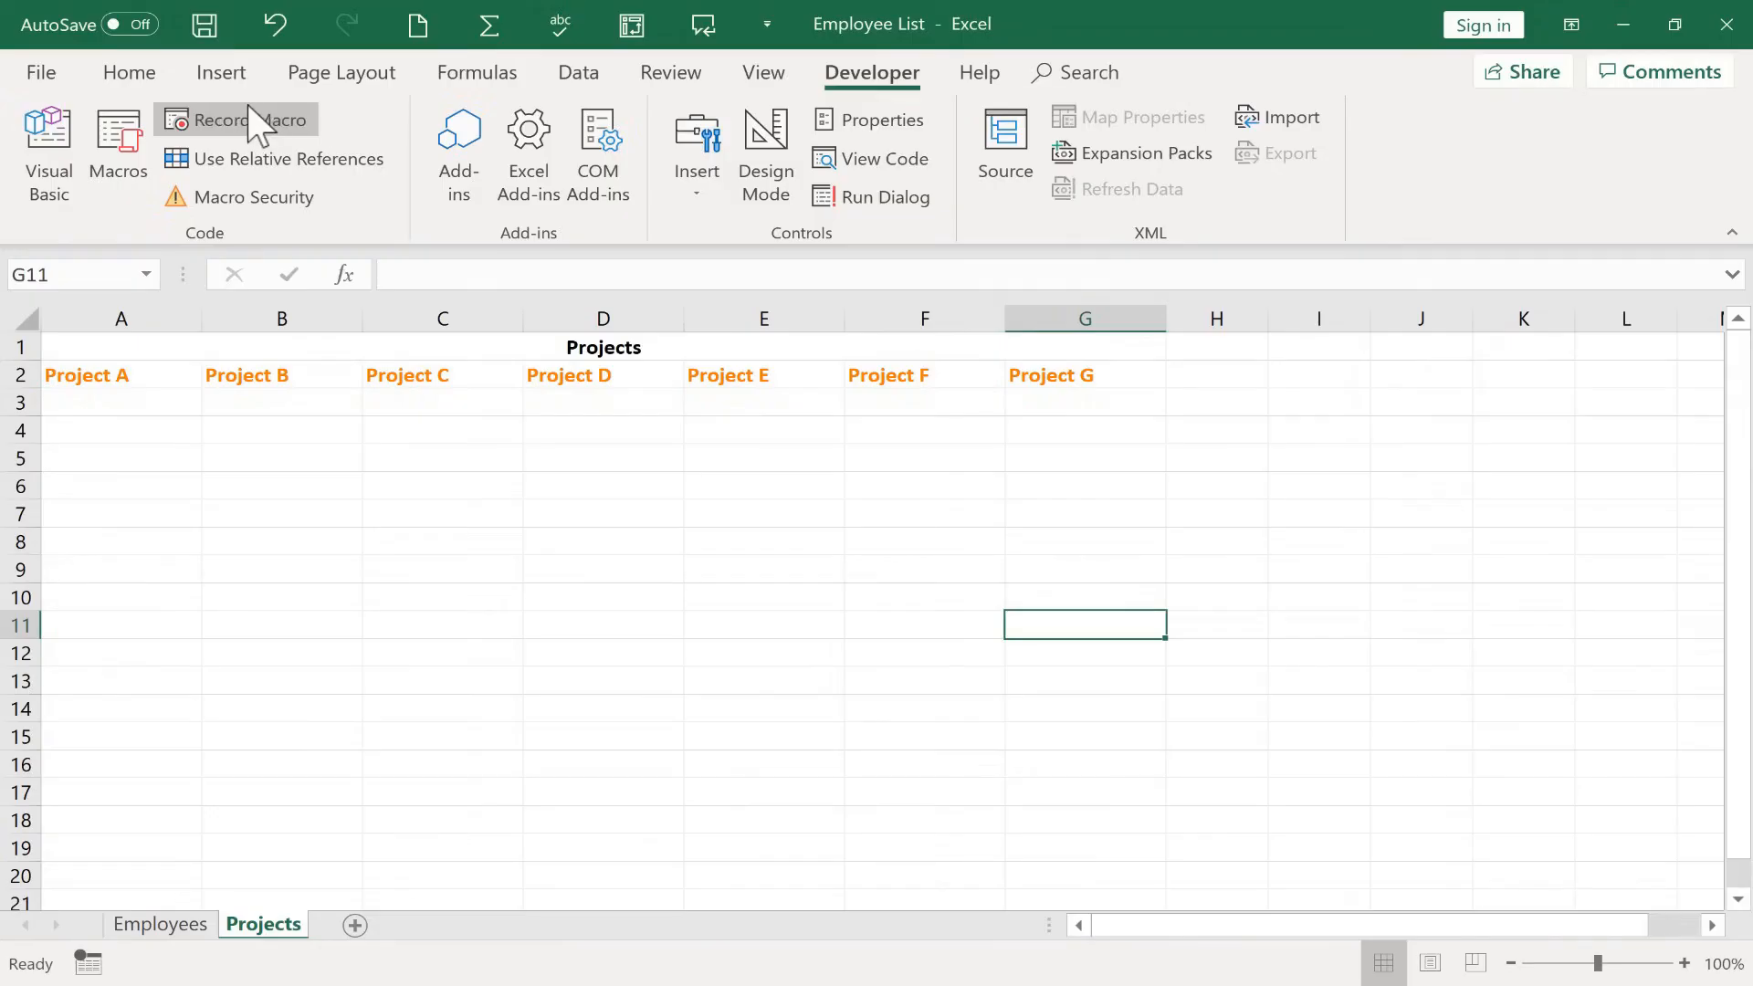
left_click(157, 925)
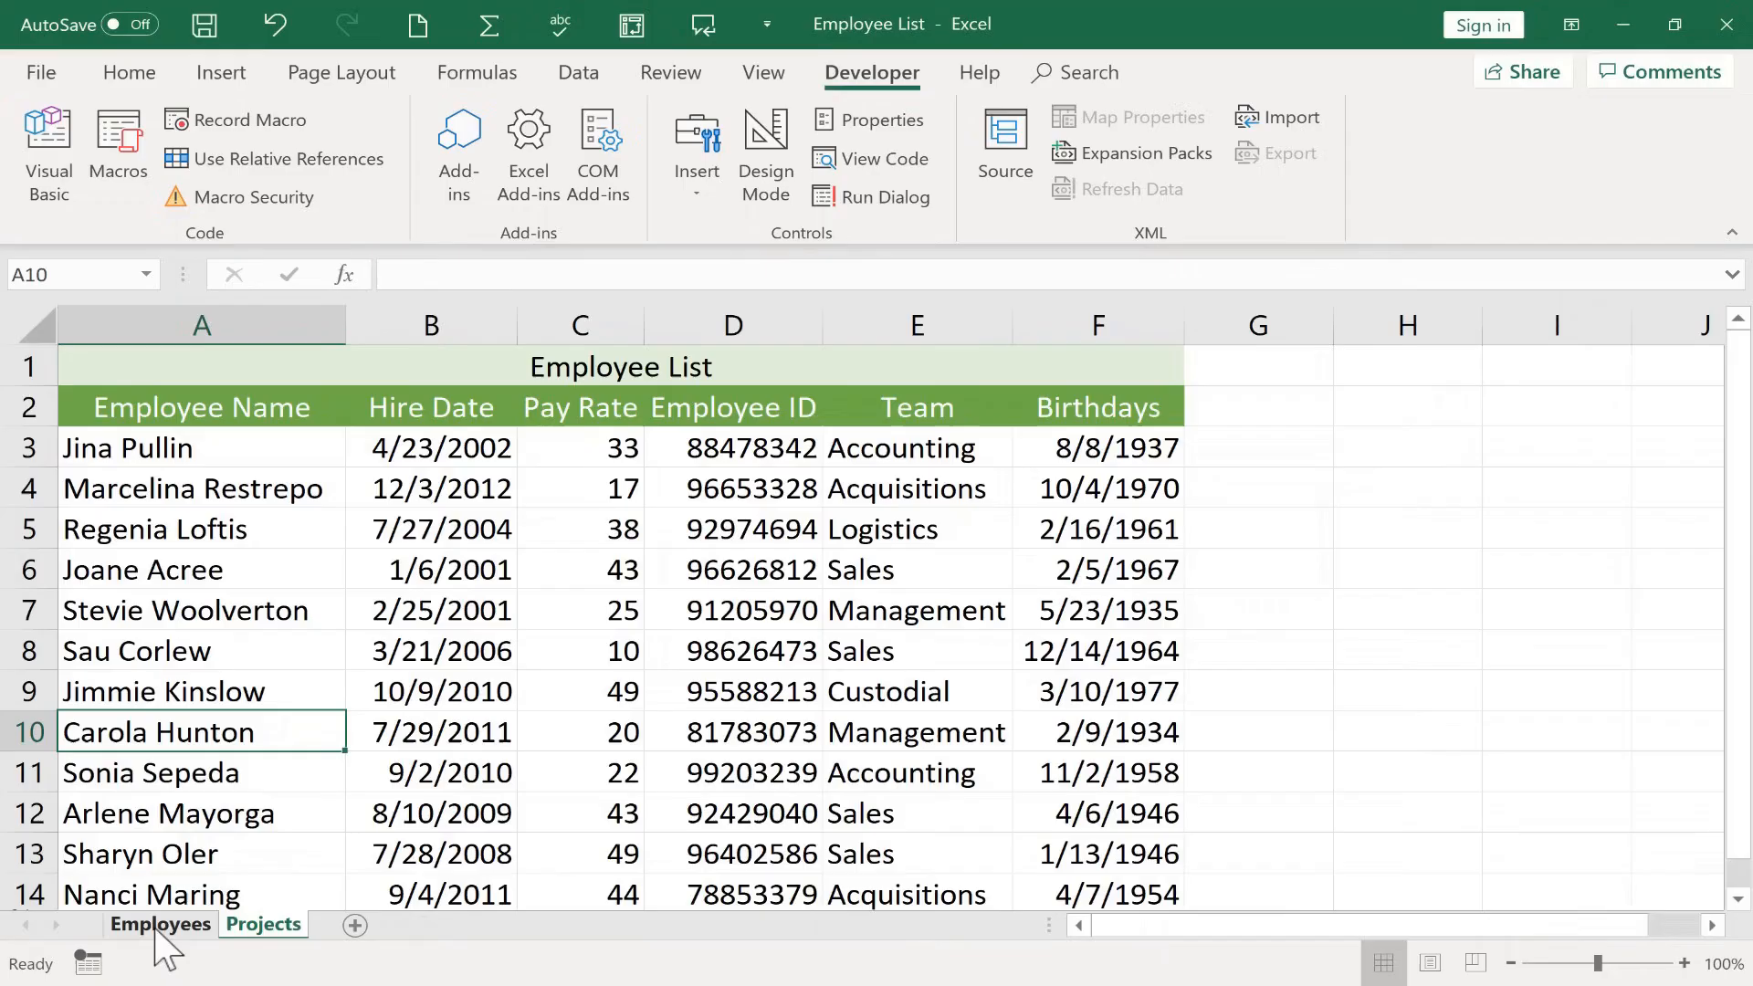
- Review the ButtonToProjectsTab macro and its description in the list of available macros
left_click(116, 161)
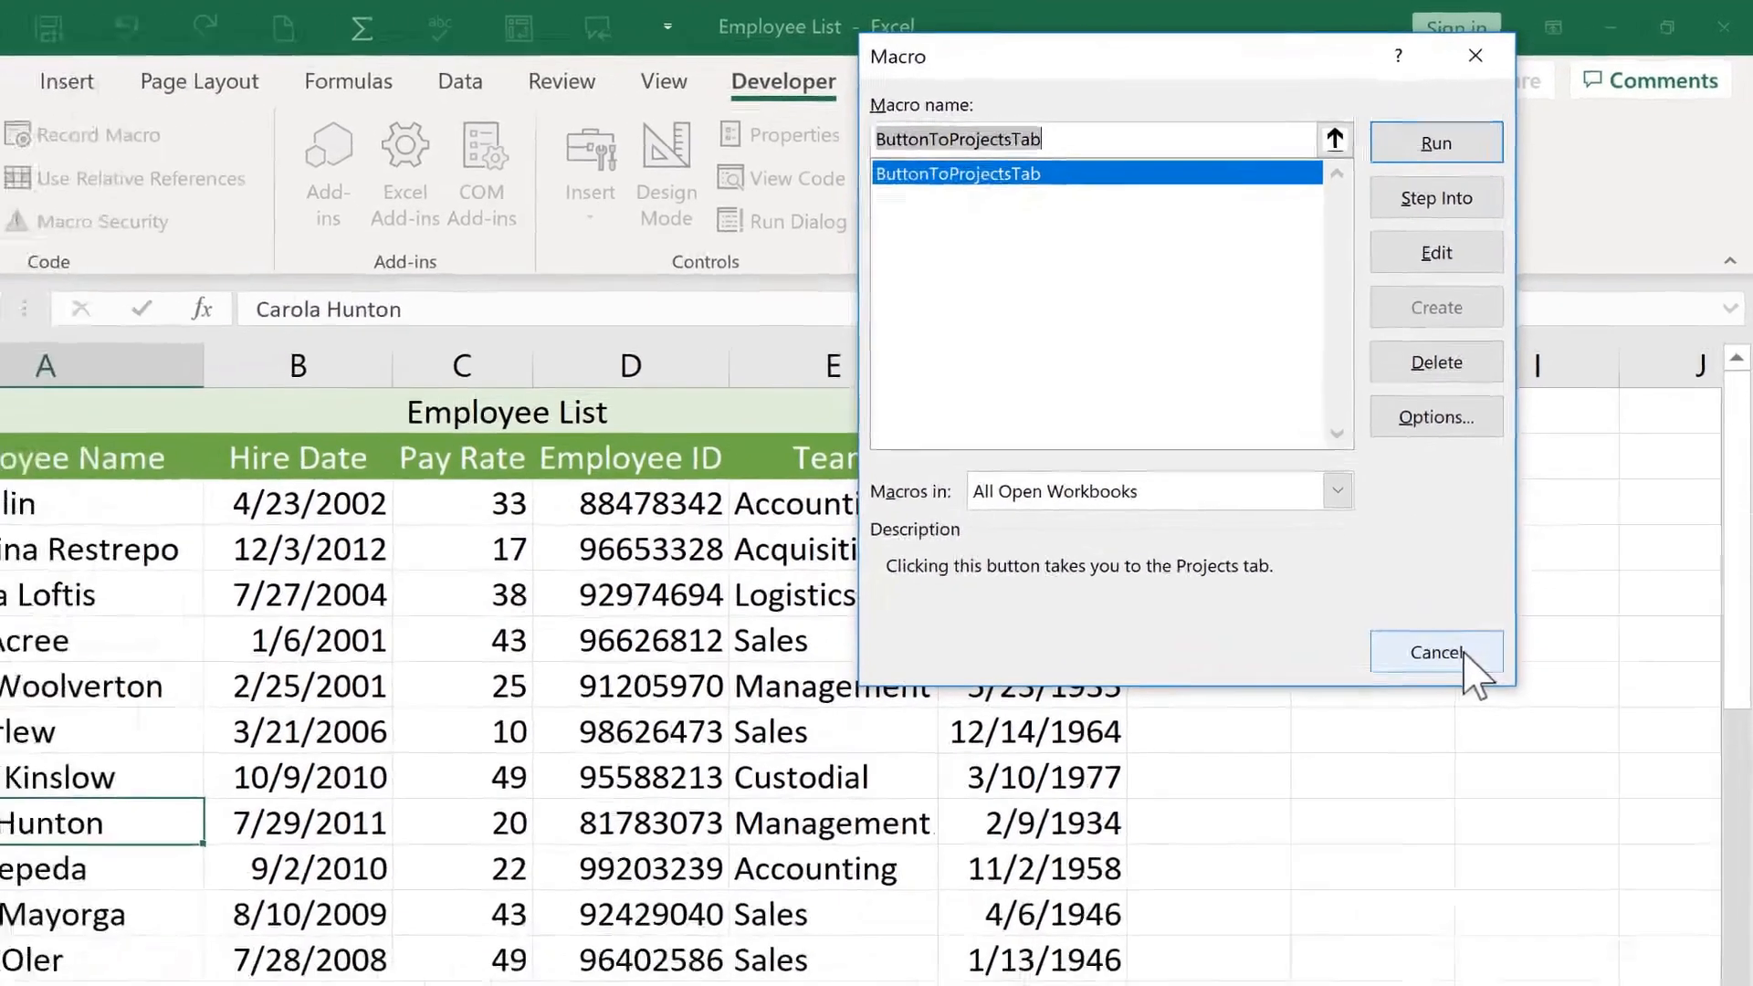
left_click(1415, 783)
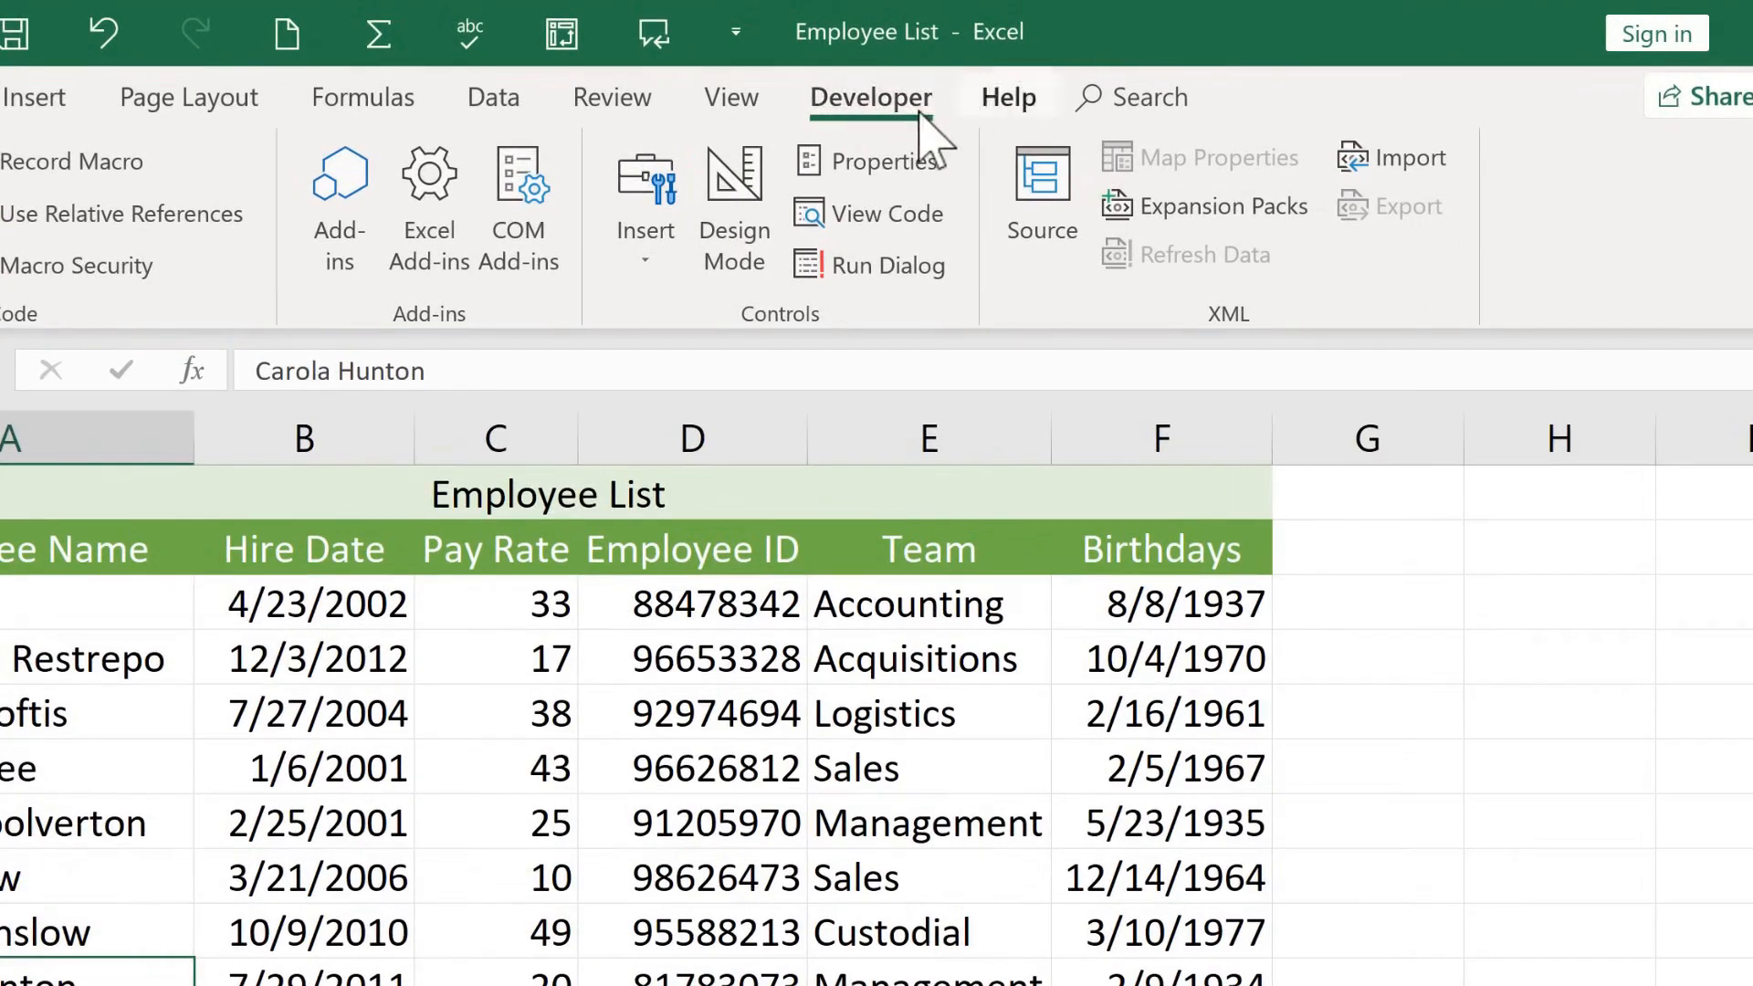
- Draw a form control button beside the employee list around columns G and H and assign the ButtonToProjectsTab macro to it
left_click(657, 265)
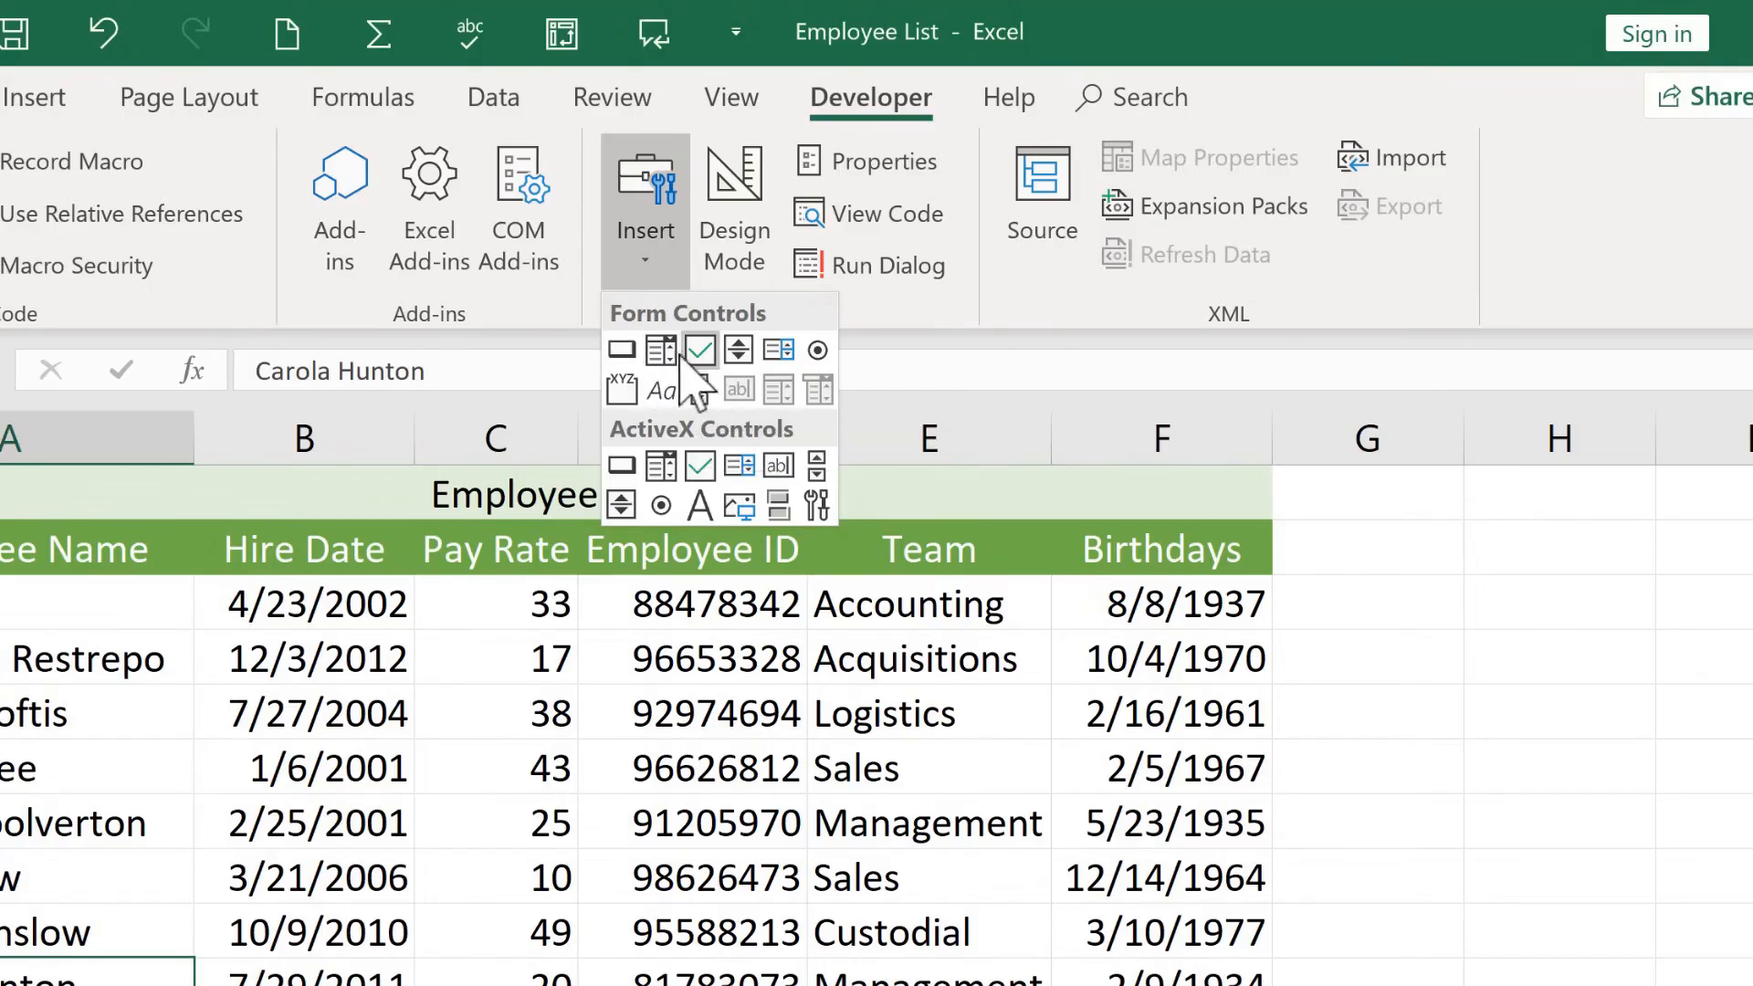
left_click(625, 351)
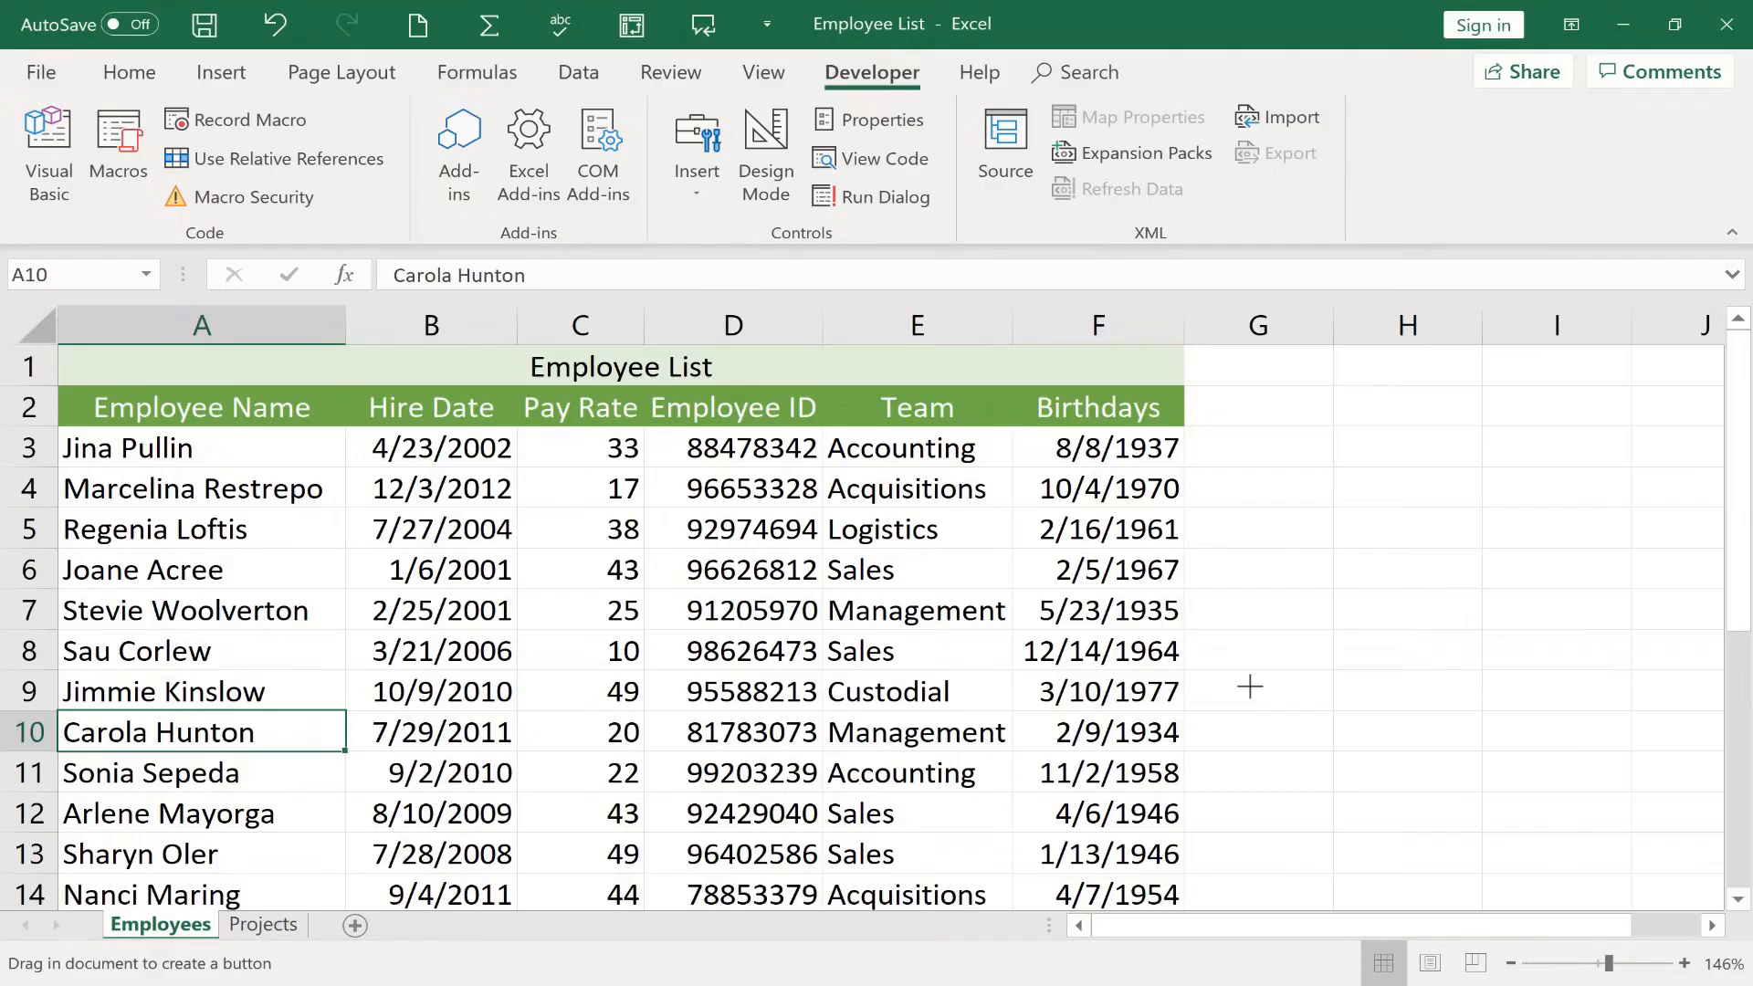
mouse_move(1249, 687)
left_mouse_down()
mouse_move(1455, 818)
mouse_move(1620, 798)
mouse_move(1400, 775)
mouse_move(1557, 822)
mouse_move(1613, 931)
mouse_move(1611, 688)
mouse_move(1557, 341)
mouse_move(1541, 352)
mouse_move(1569, 423)
mouse_move(1561, 625)
mouse_move(1486, 598)
mouse_move(1534, 556)
mouse_move(1494, 587)
mouse_move(1487, 559)
mouse_move(1486, 586)
left_mouse_up()
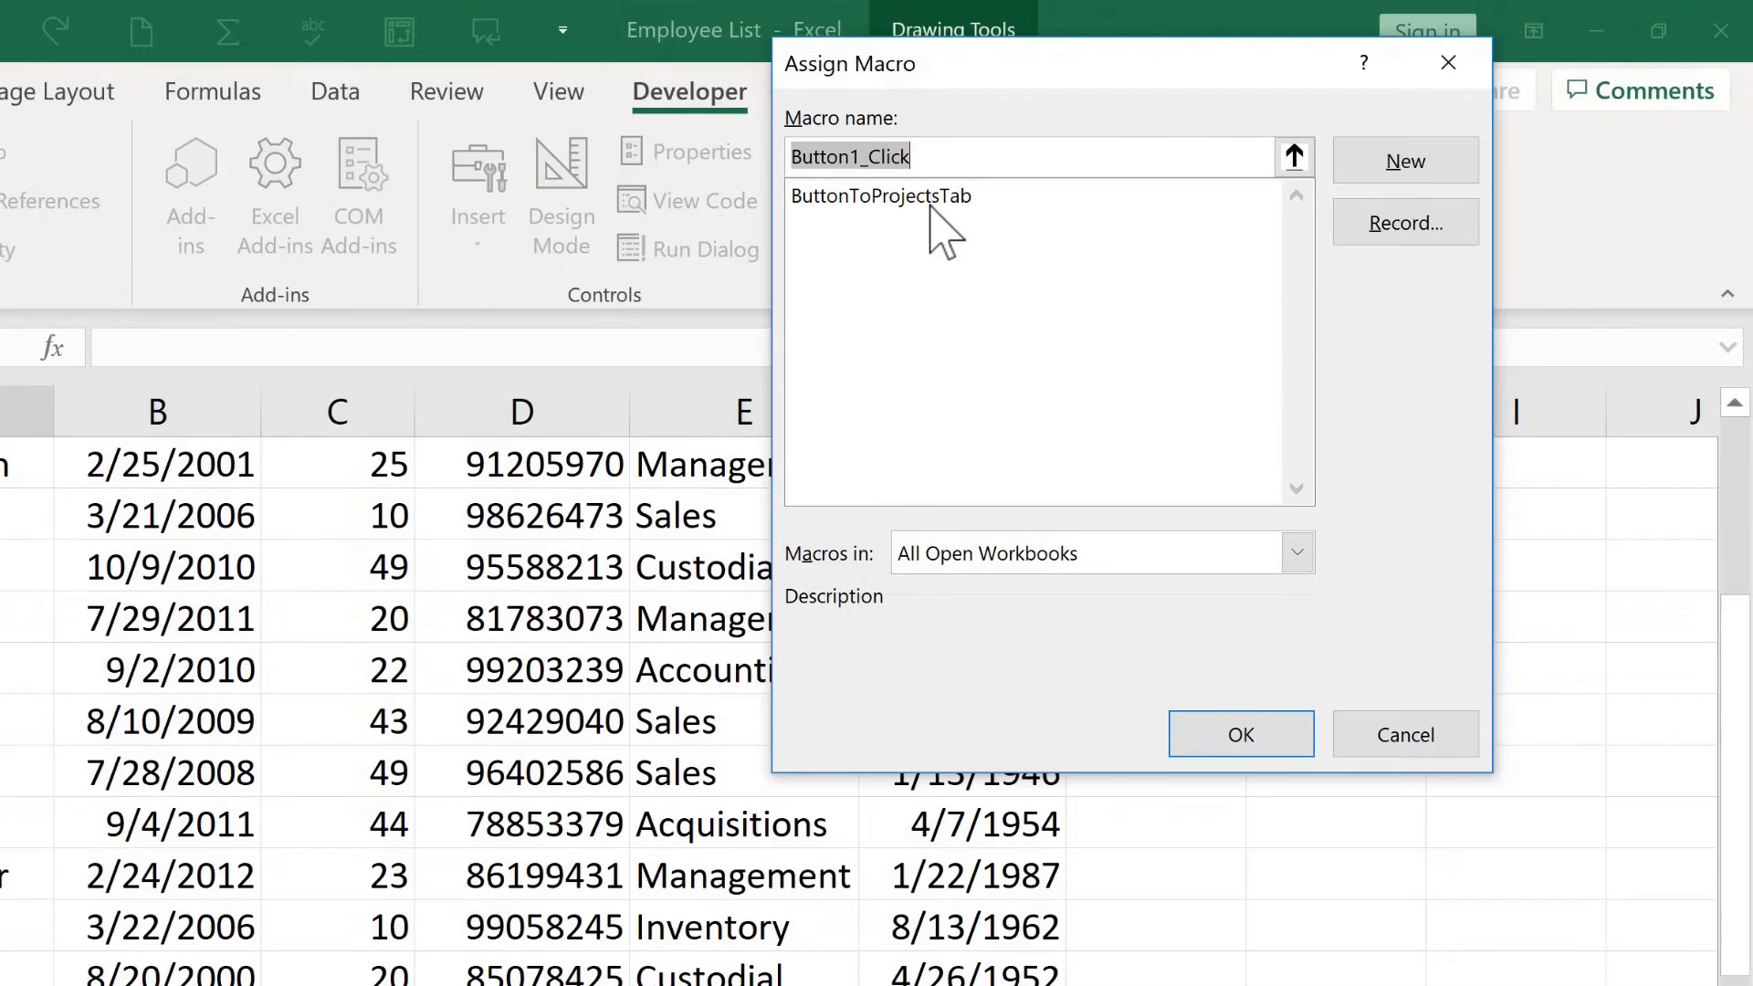
left_click(867, 195)
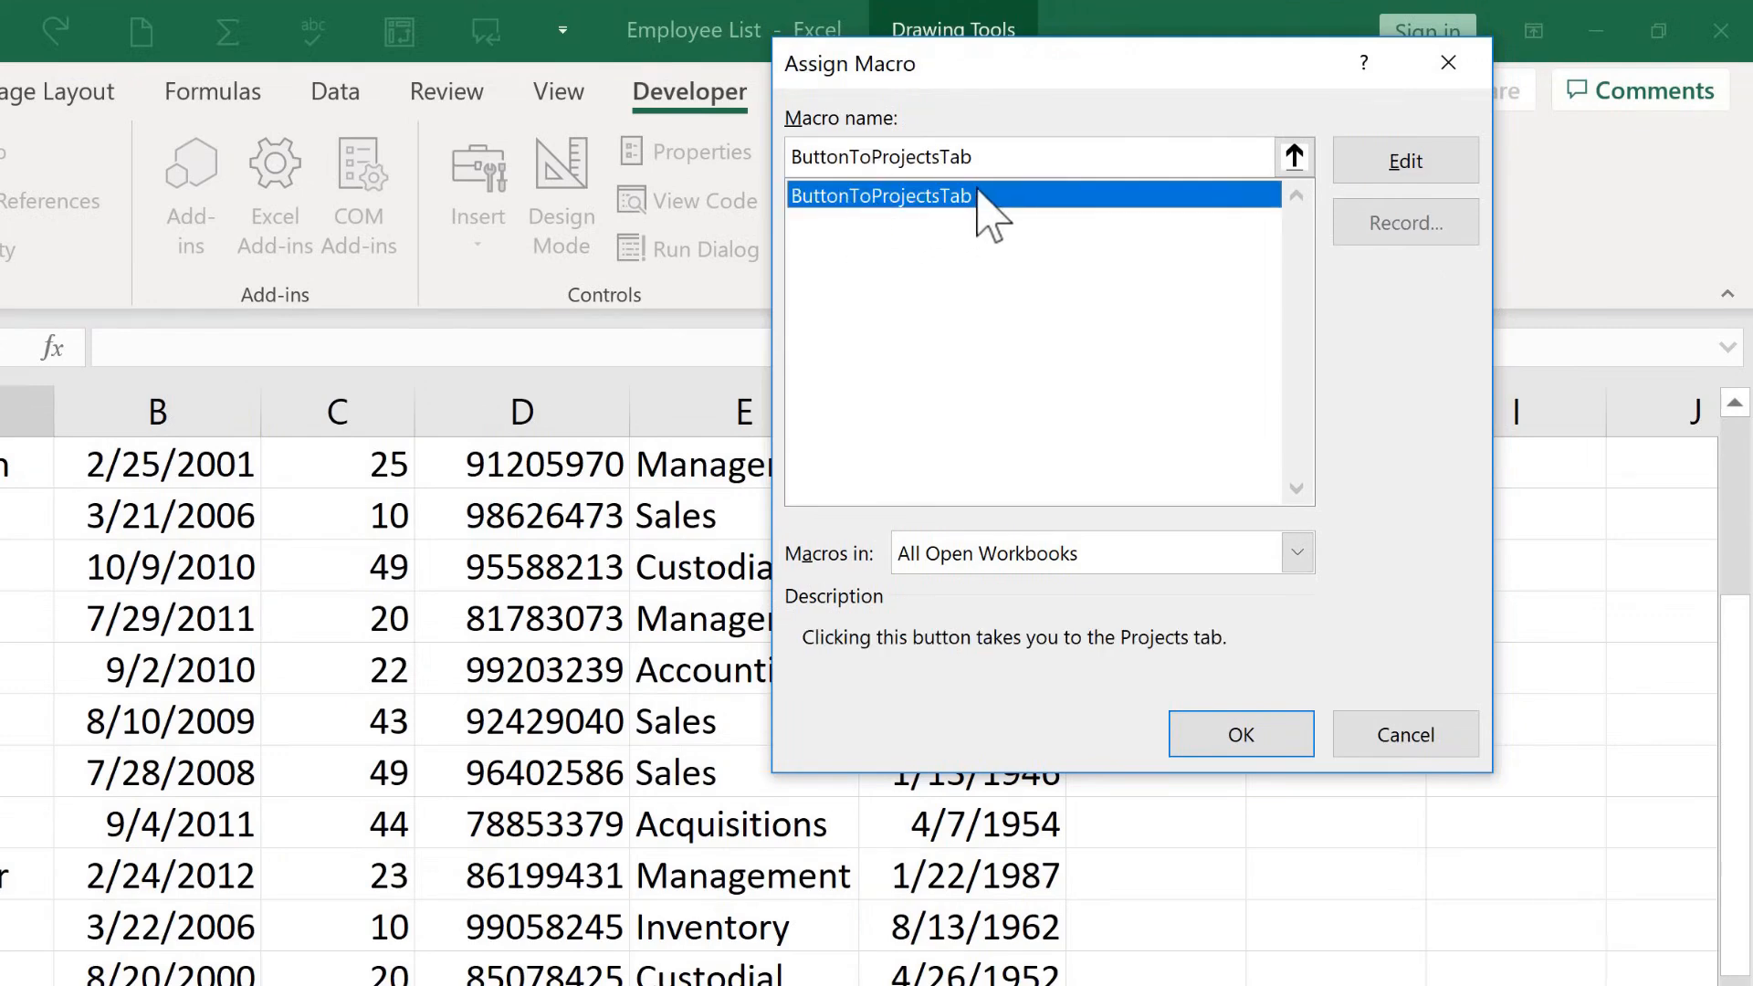
left_click(1241, 736)
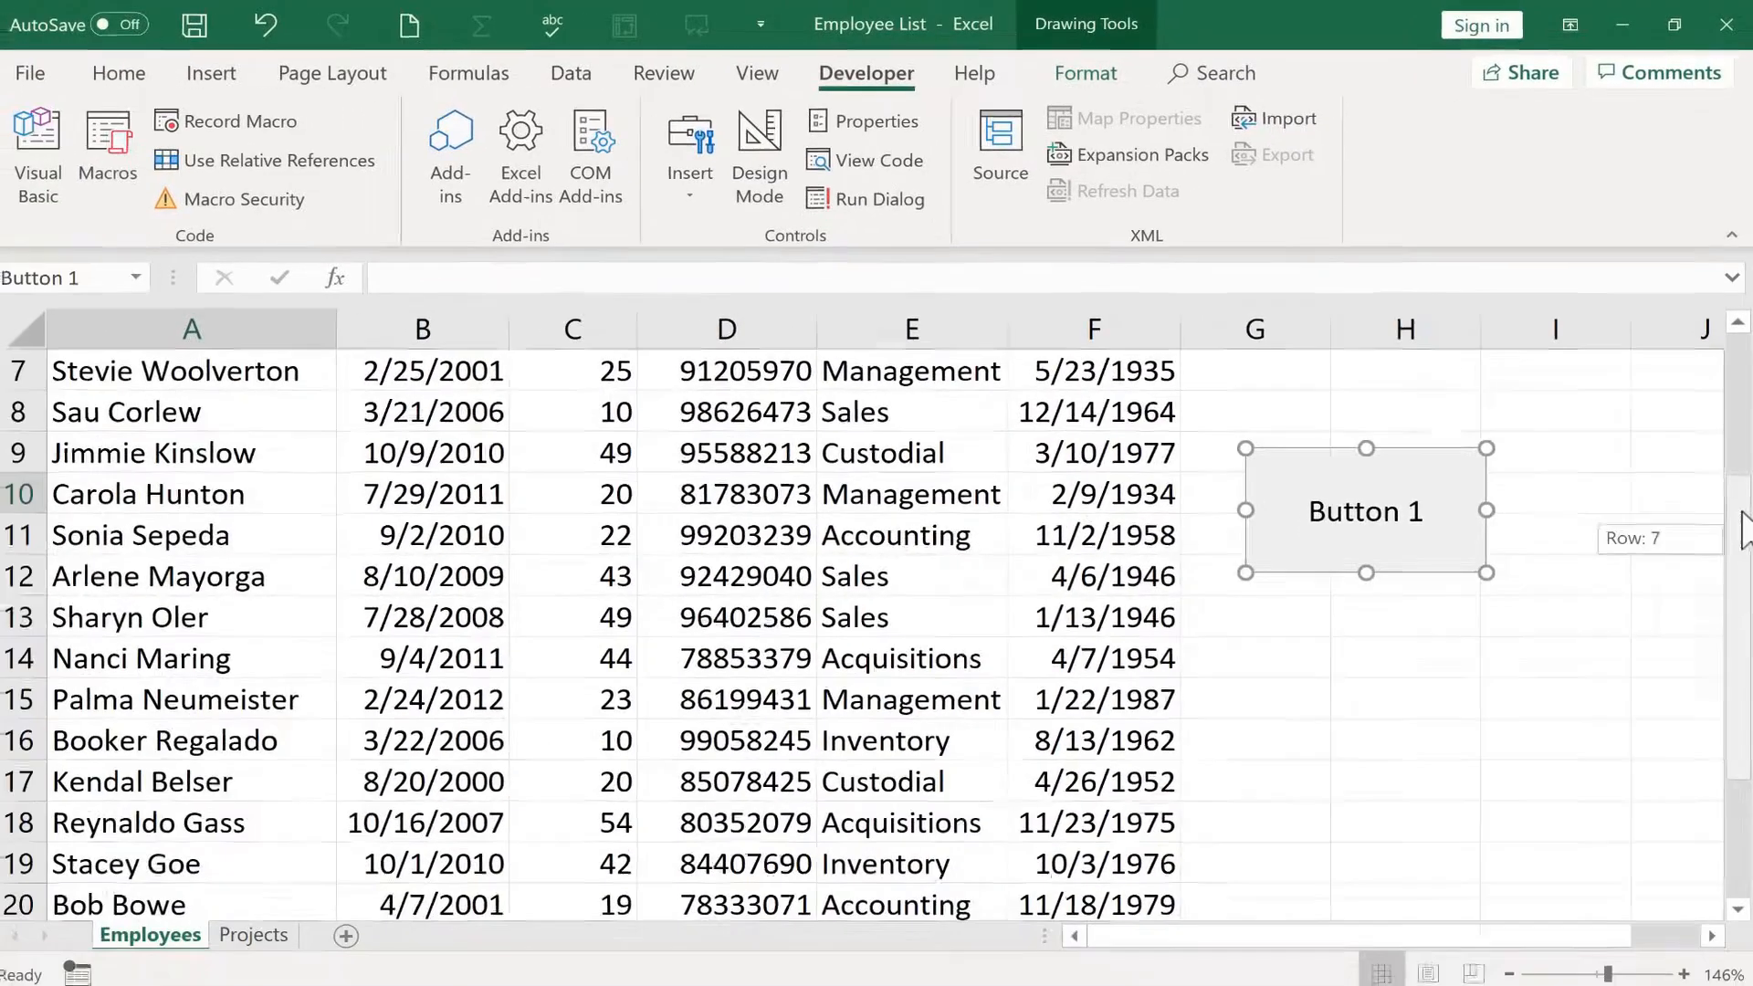
- Replace the new button's label on the Employees sheet with "Projects" and deselect the button
left_click_drag(1744, 529, 1737, 380)
left_click(1387, 756)
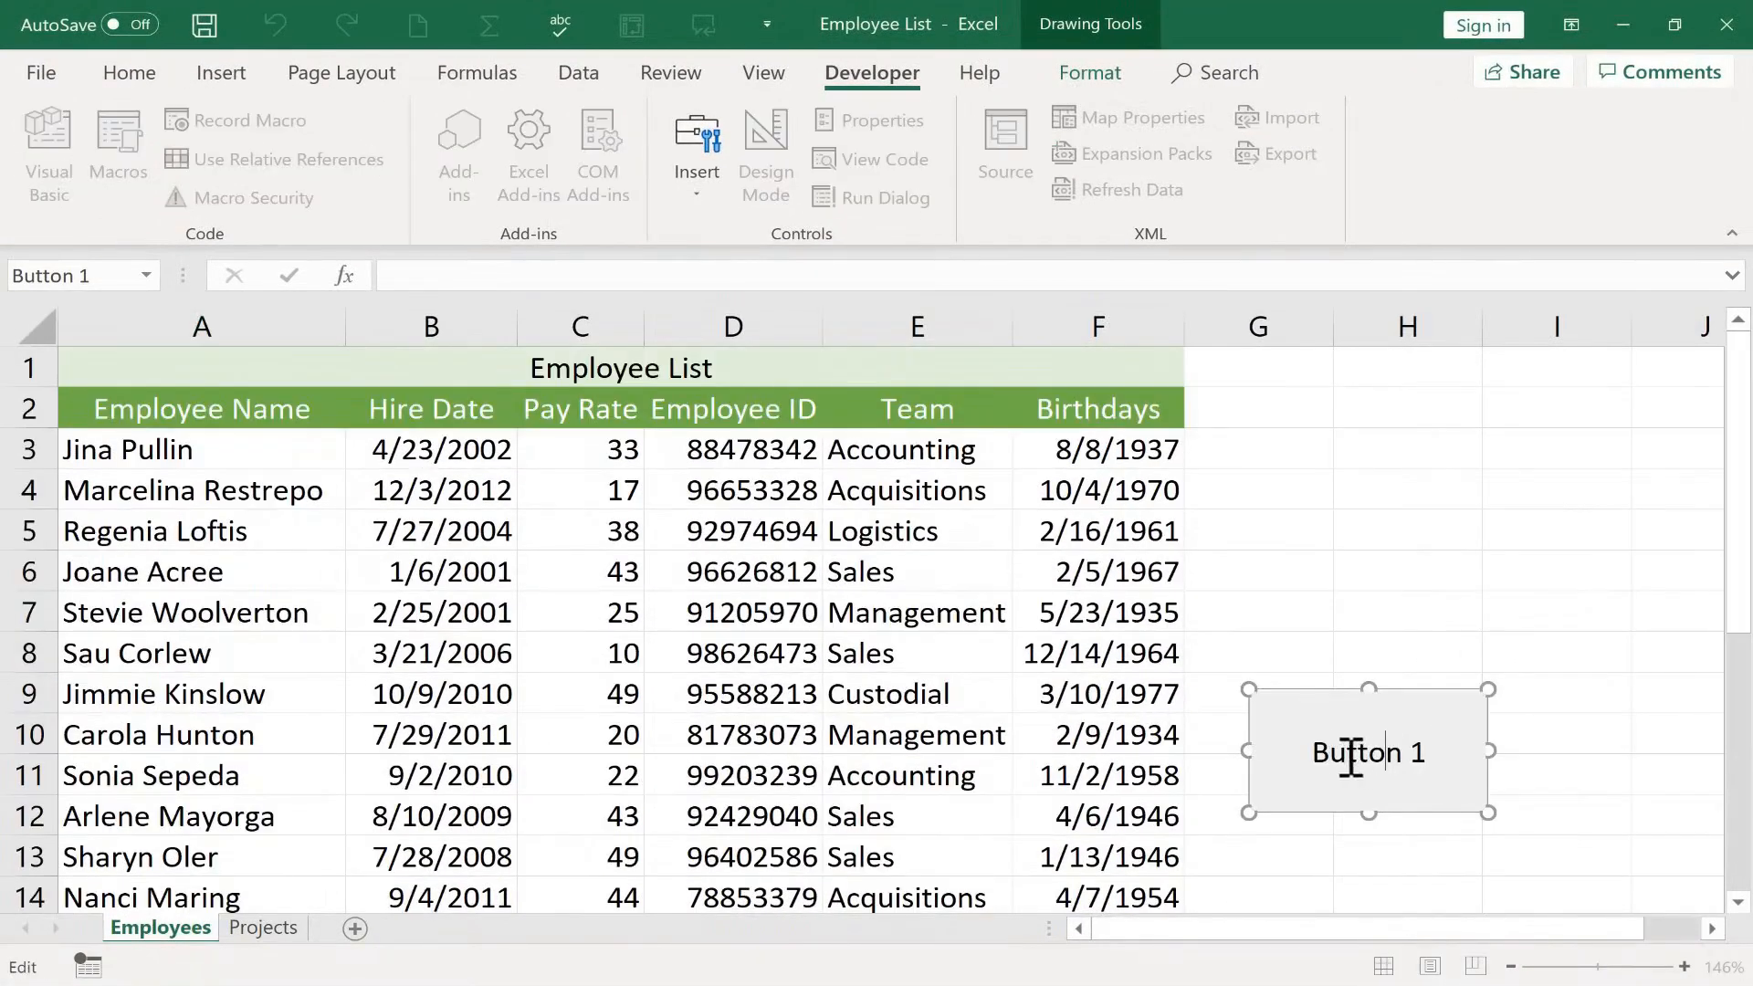
left_click_drag(1319, 752, 1431, 749)
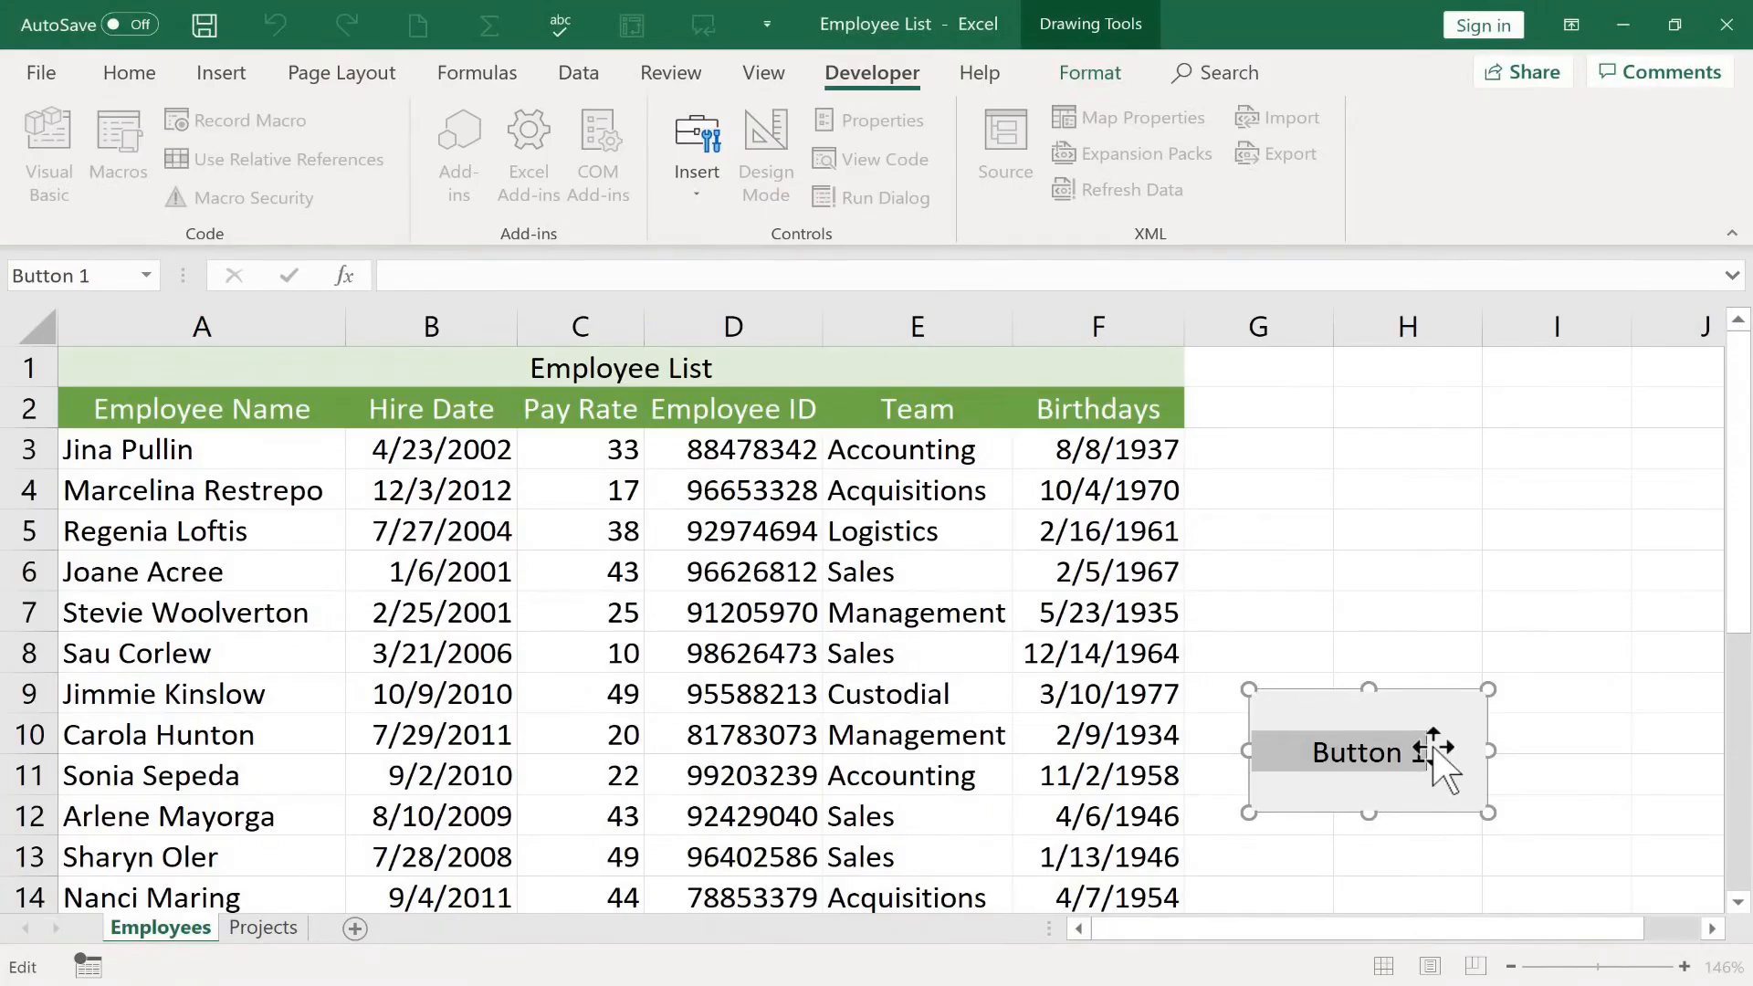
type("Projects")
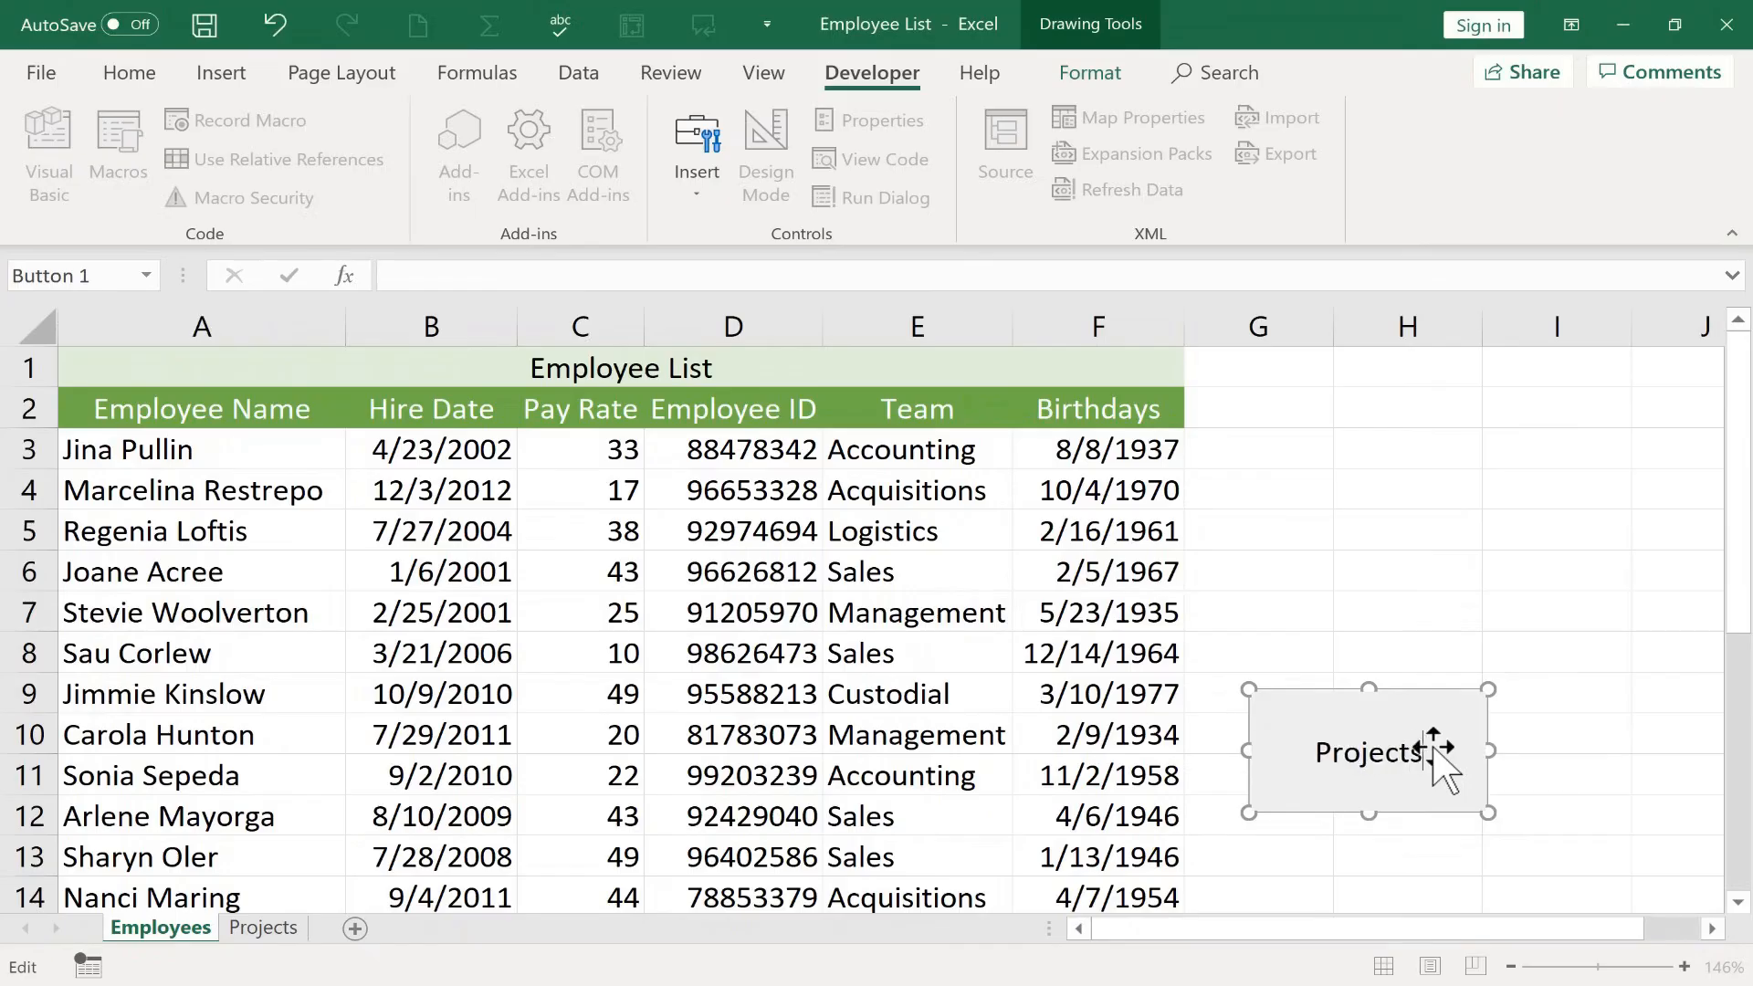
left_click(1459, 576)
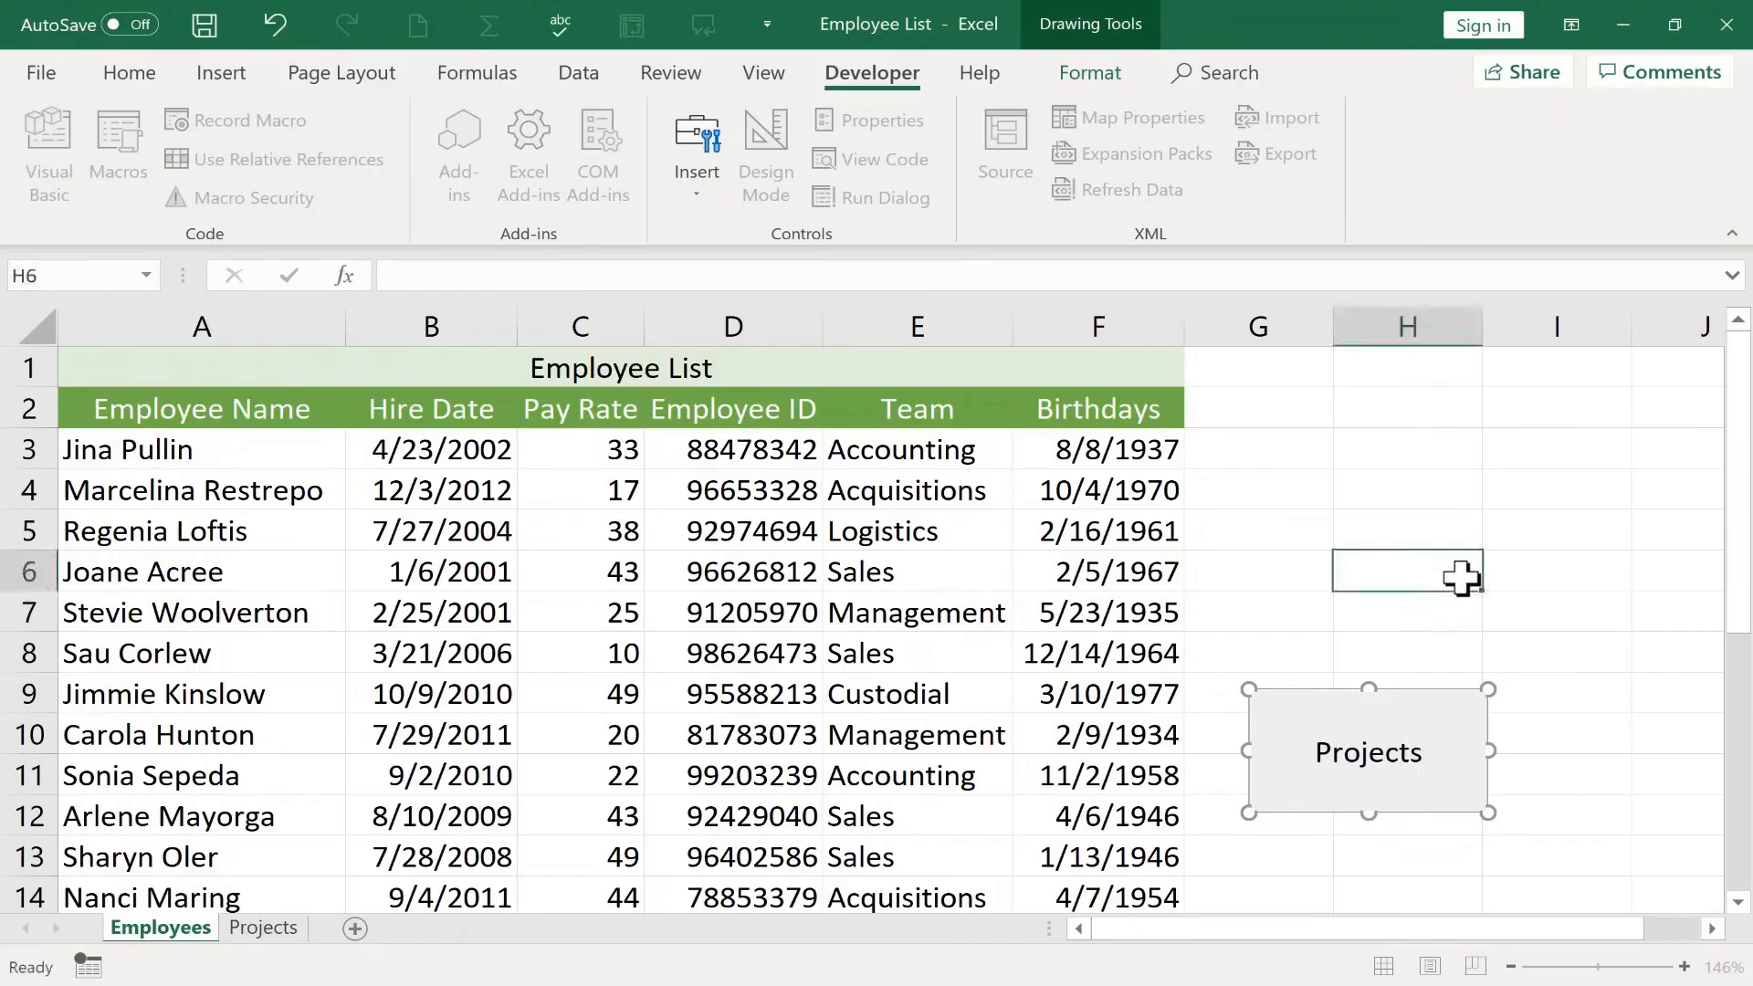
- Use the Projects button to reach the Projects sheet and enter the full name of the row 4 employee under Project A in A3
left_click(1450, 751)
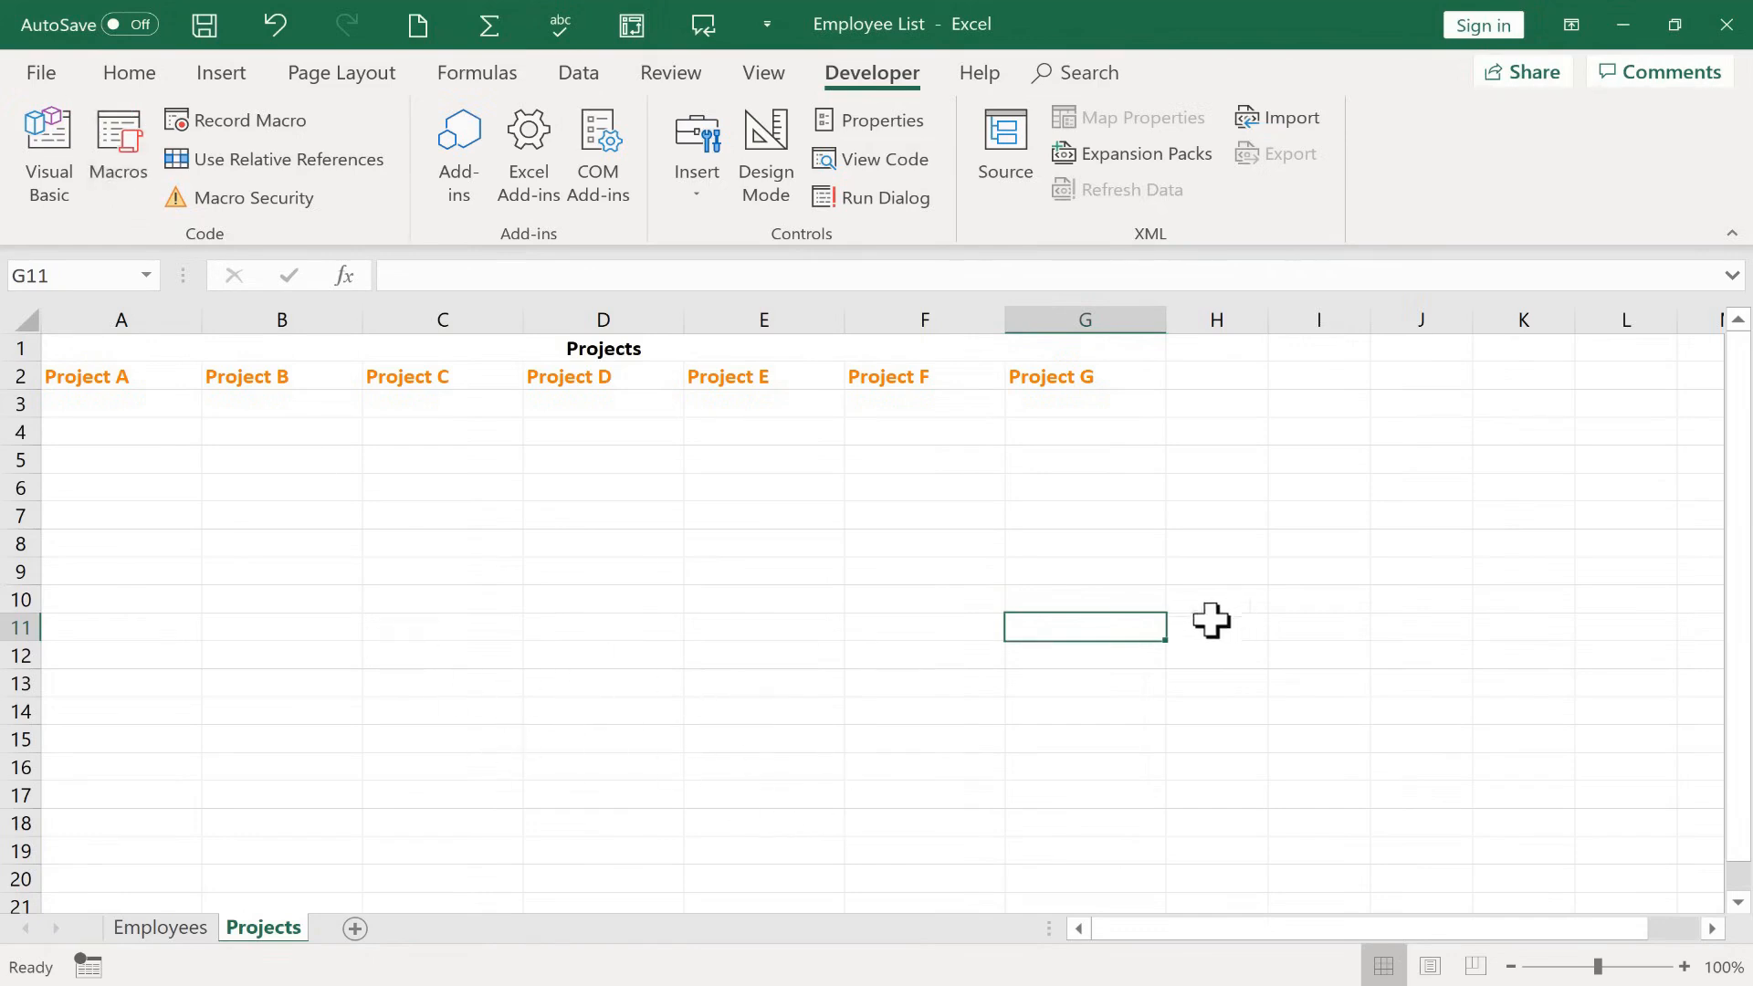
left_click(126, 399)
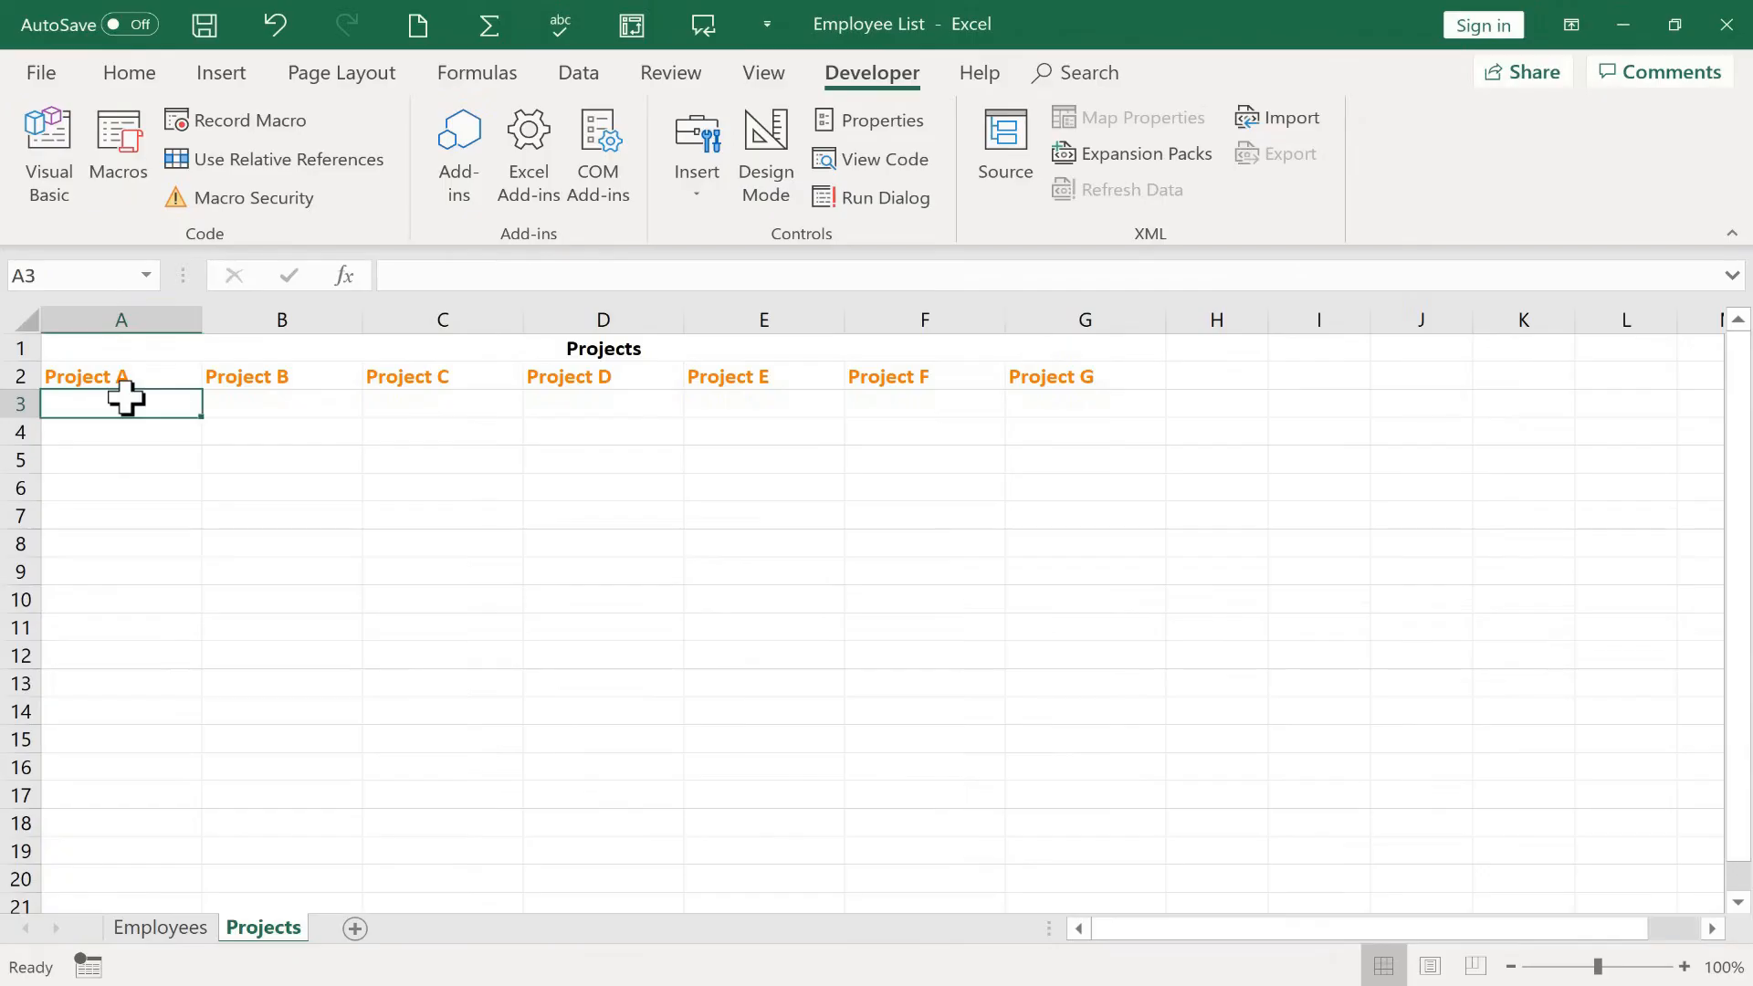
type("Ma")
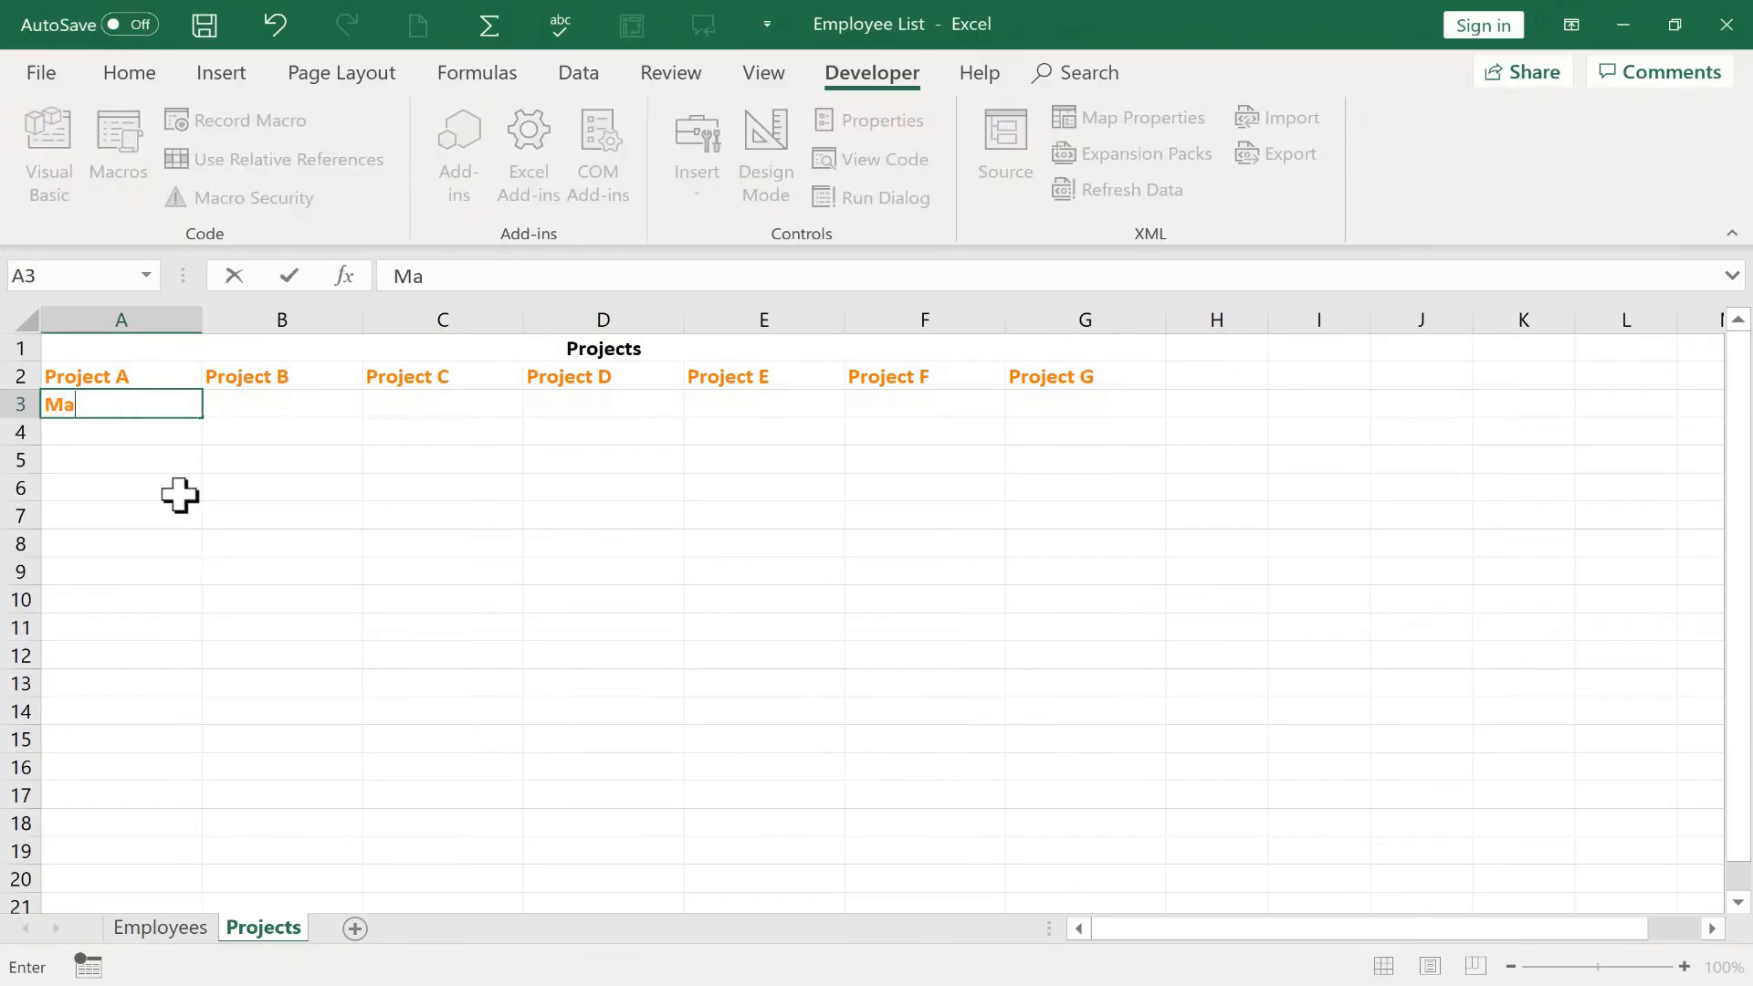
type("rcelina Restrep")
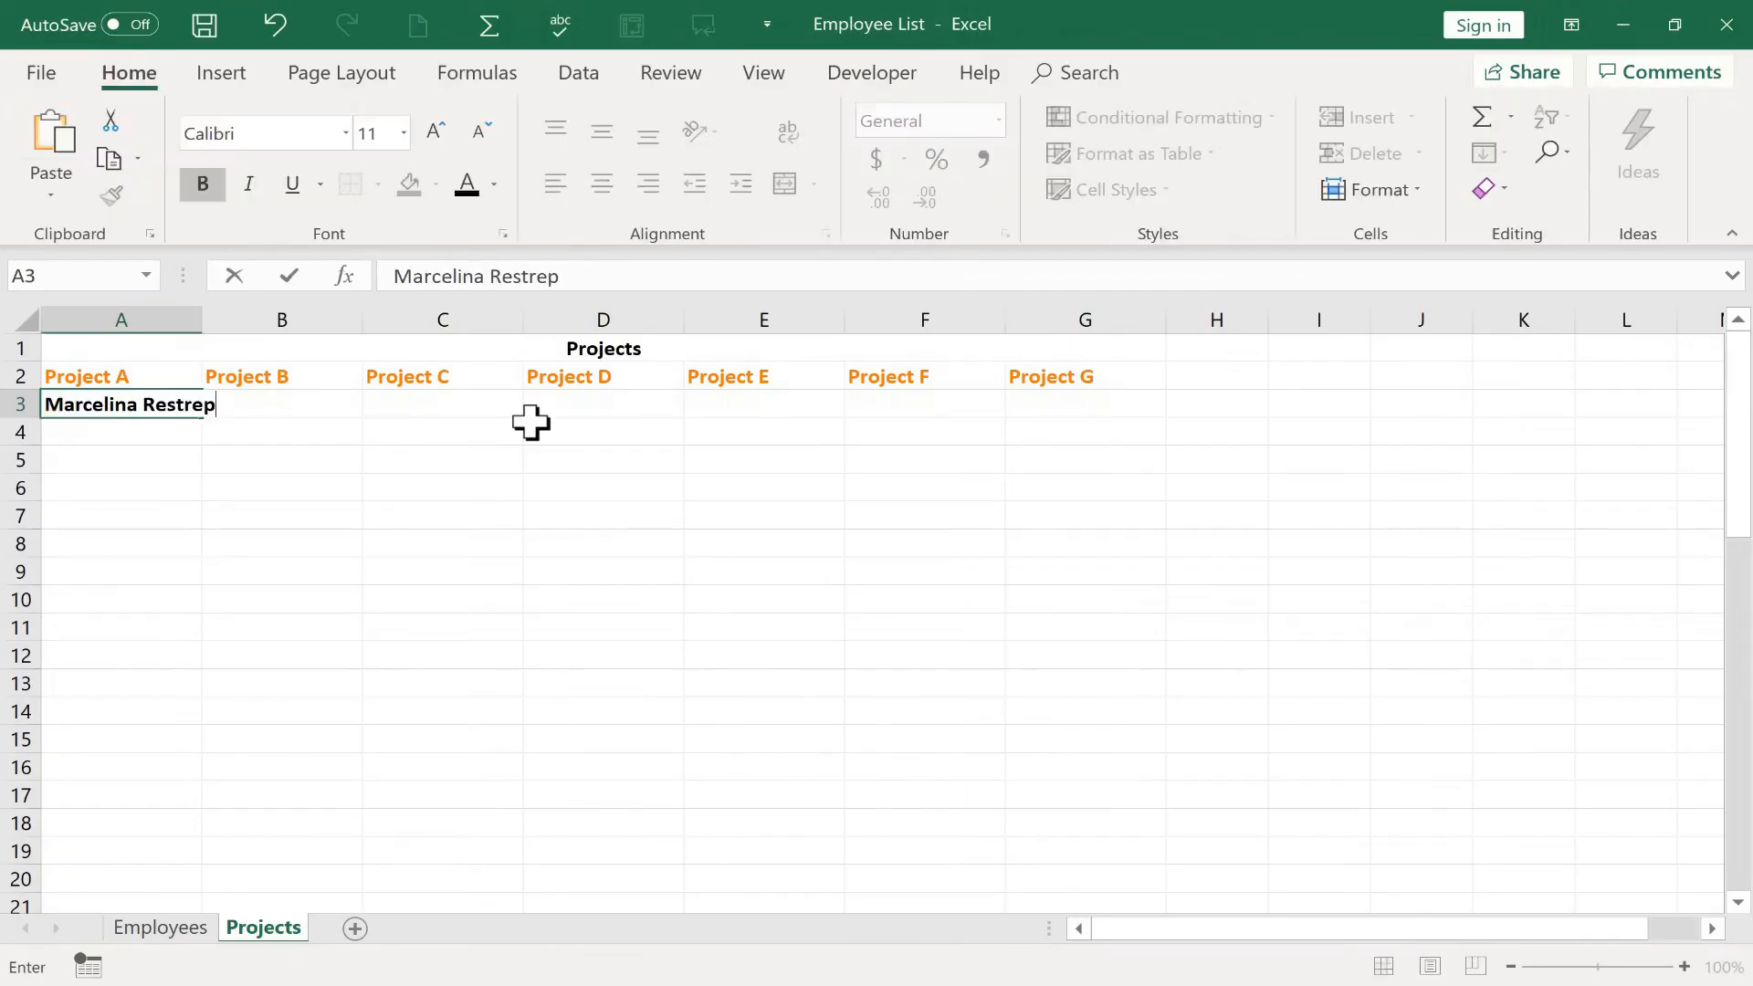
type("o")
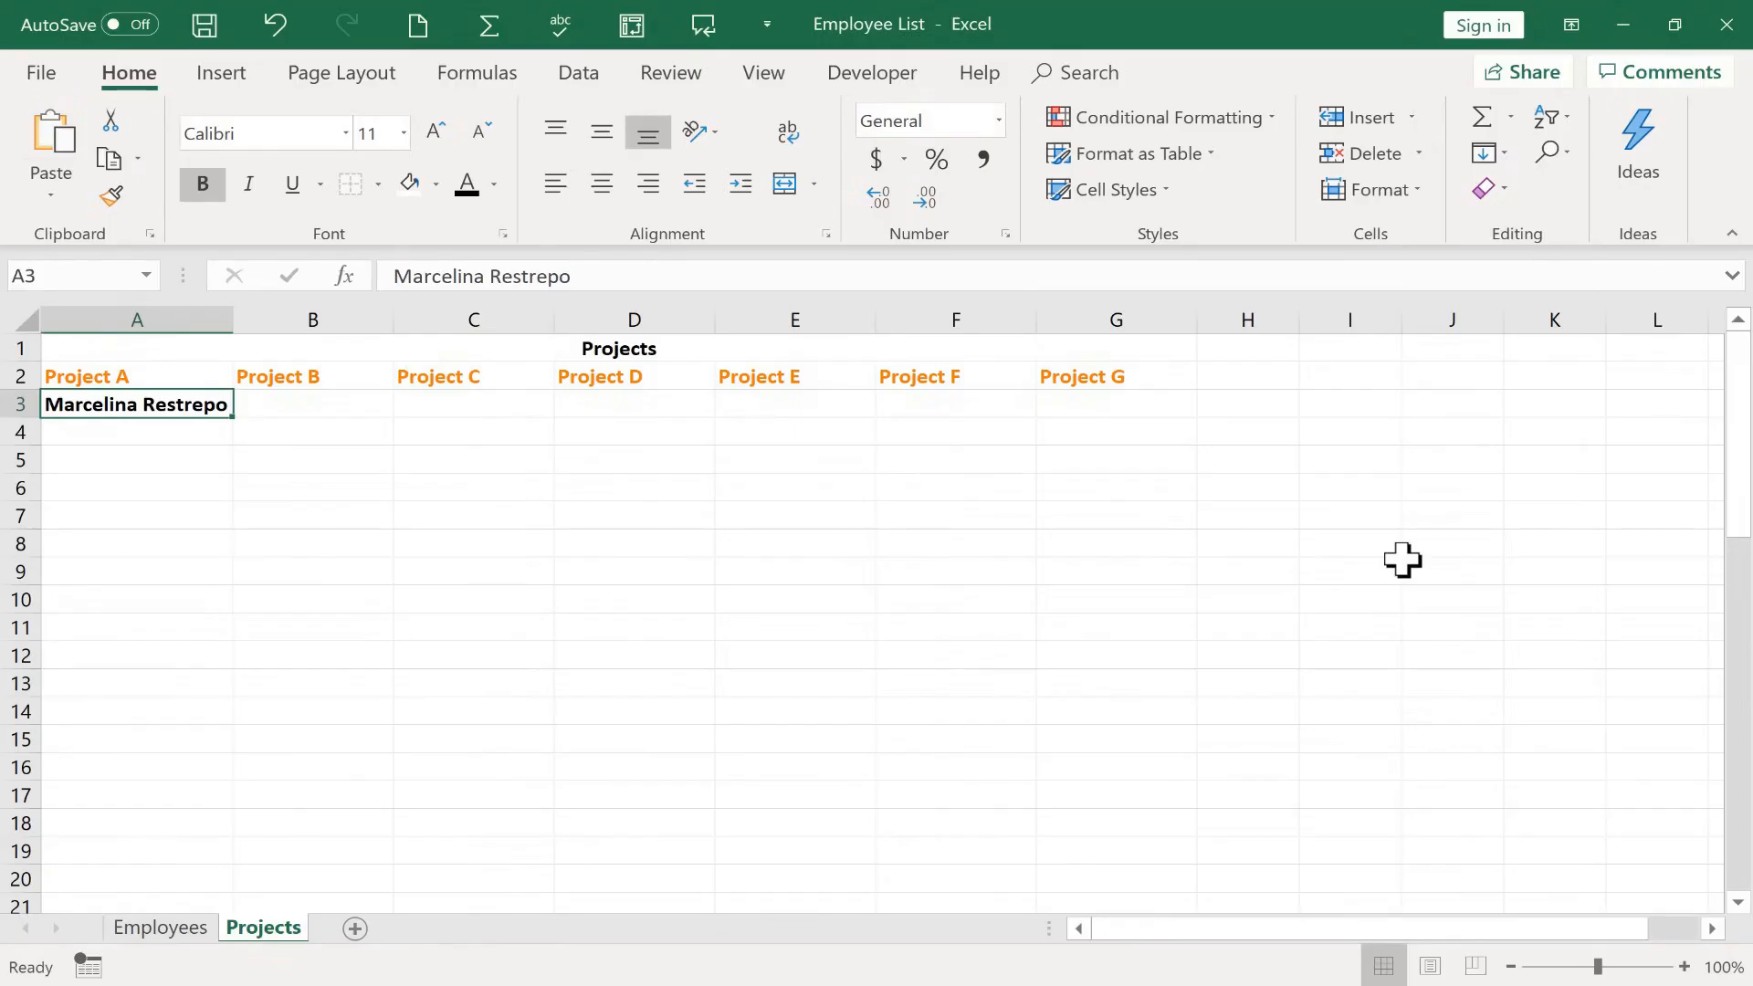
- Start recording a macro named ReturnToEmployeeSheet with shortcut key B, stored in This Workbook
left_click(867, 75)
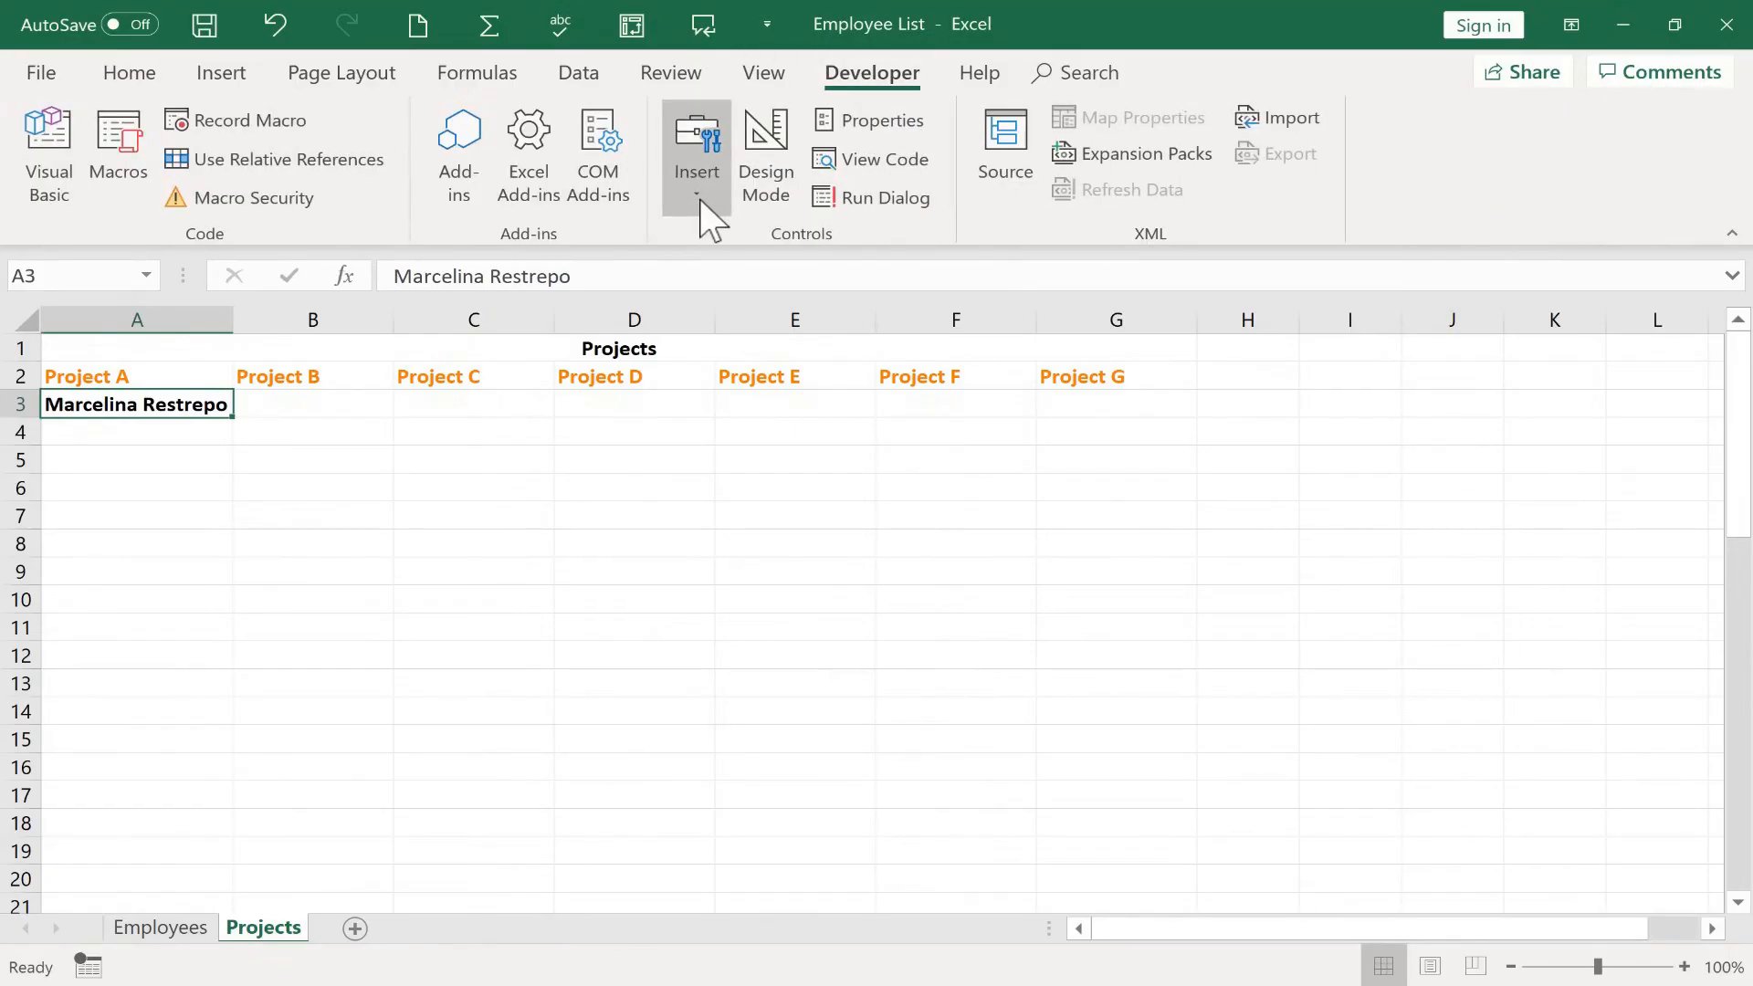
left_click(274, 129)
type("ReturnToEmployeeShe")
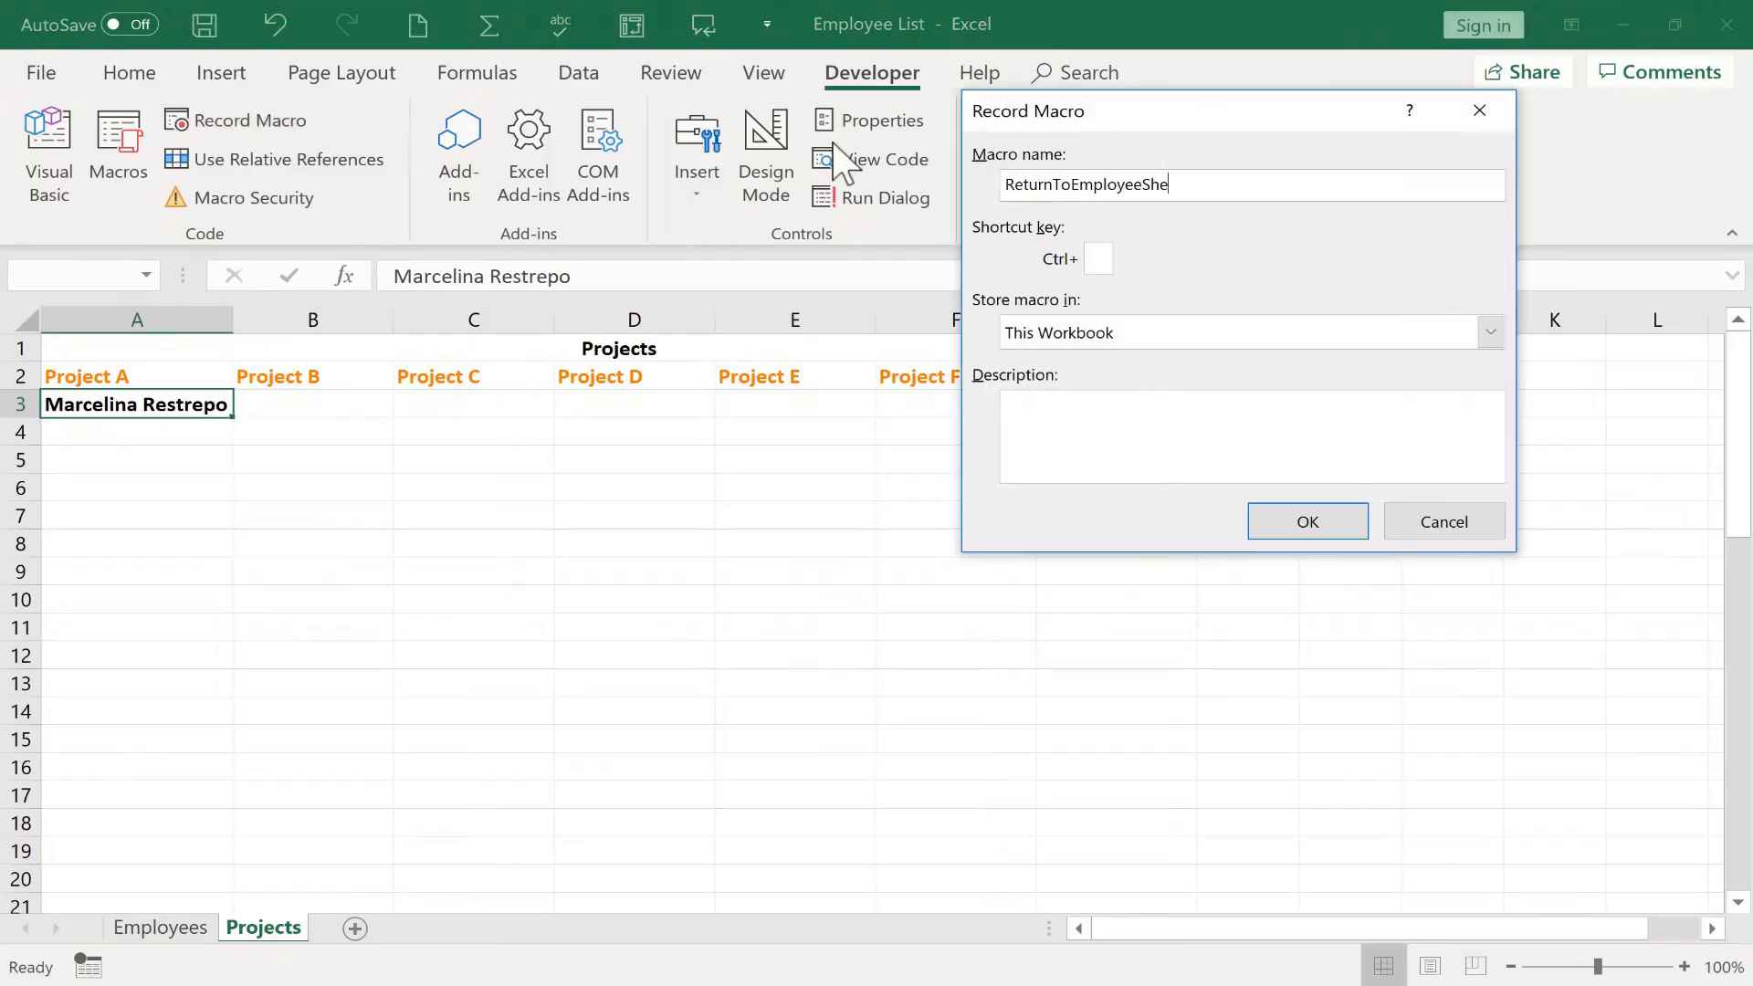
type("et")
left_click(1100, 260)
type("B")
left_click(1323, 520)
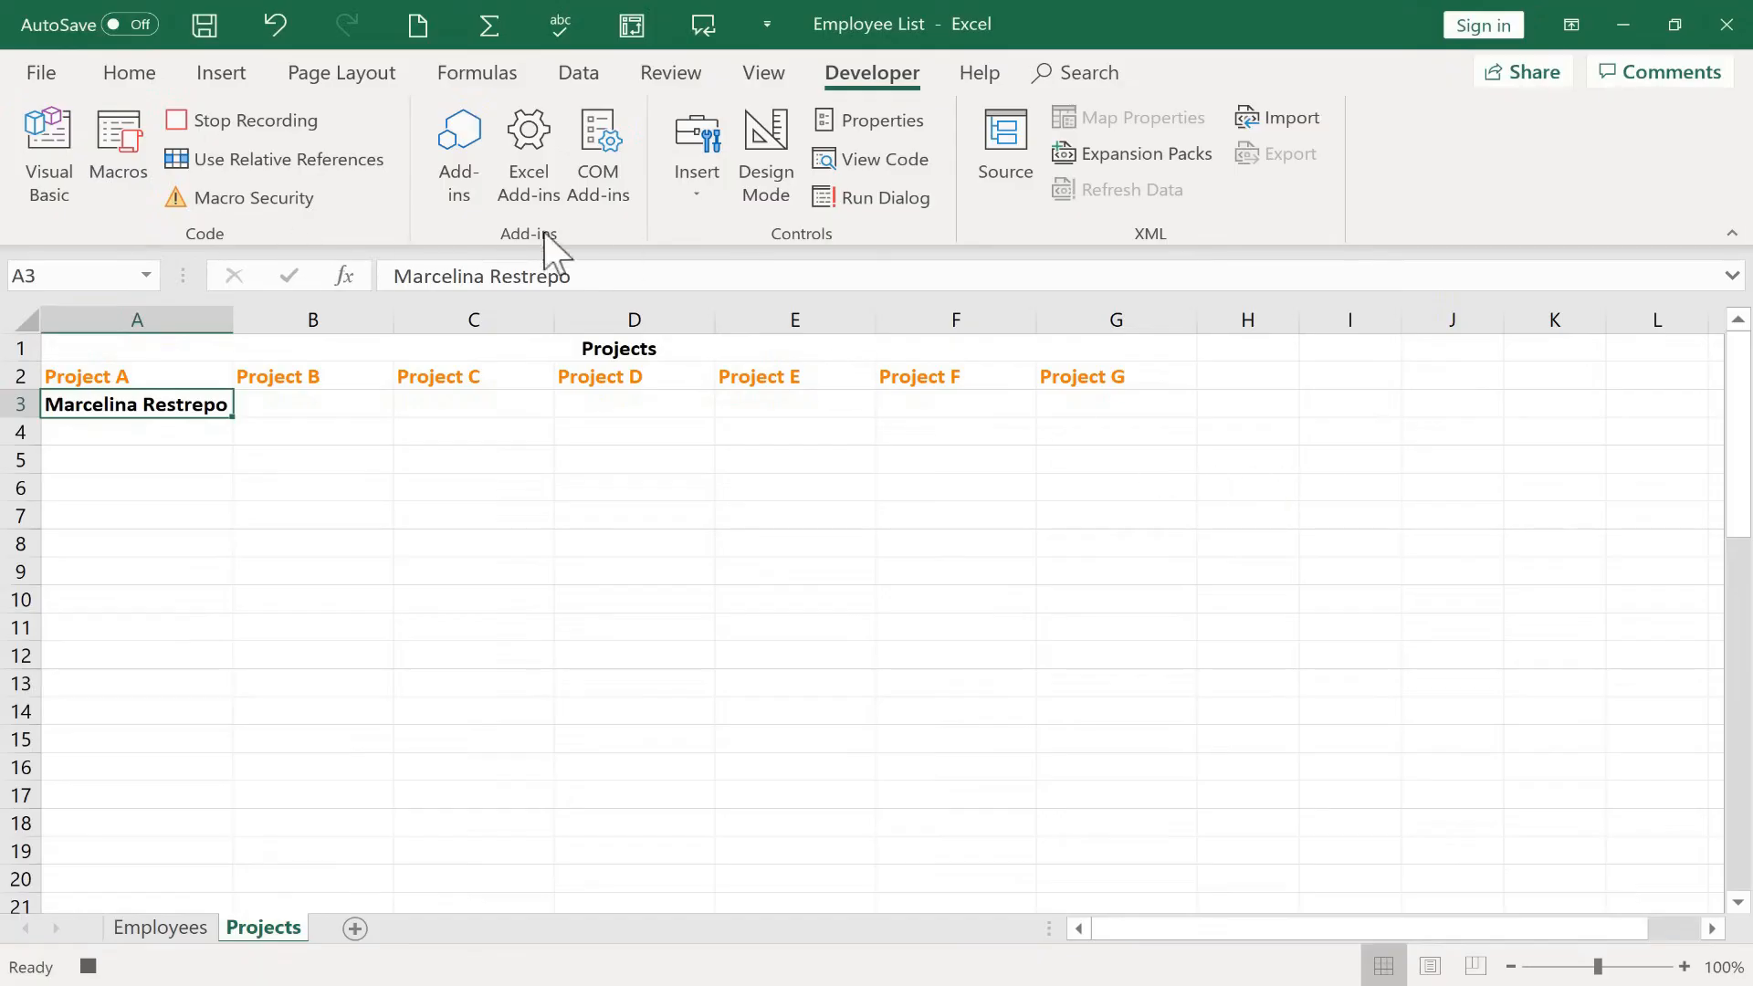
- Record switching to the Employees sheet as the macro's only action, stop recording and go back to the Projects sheet
left_click(165, 928)
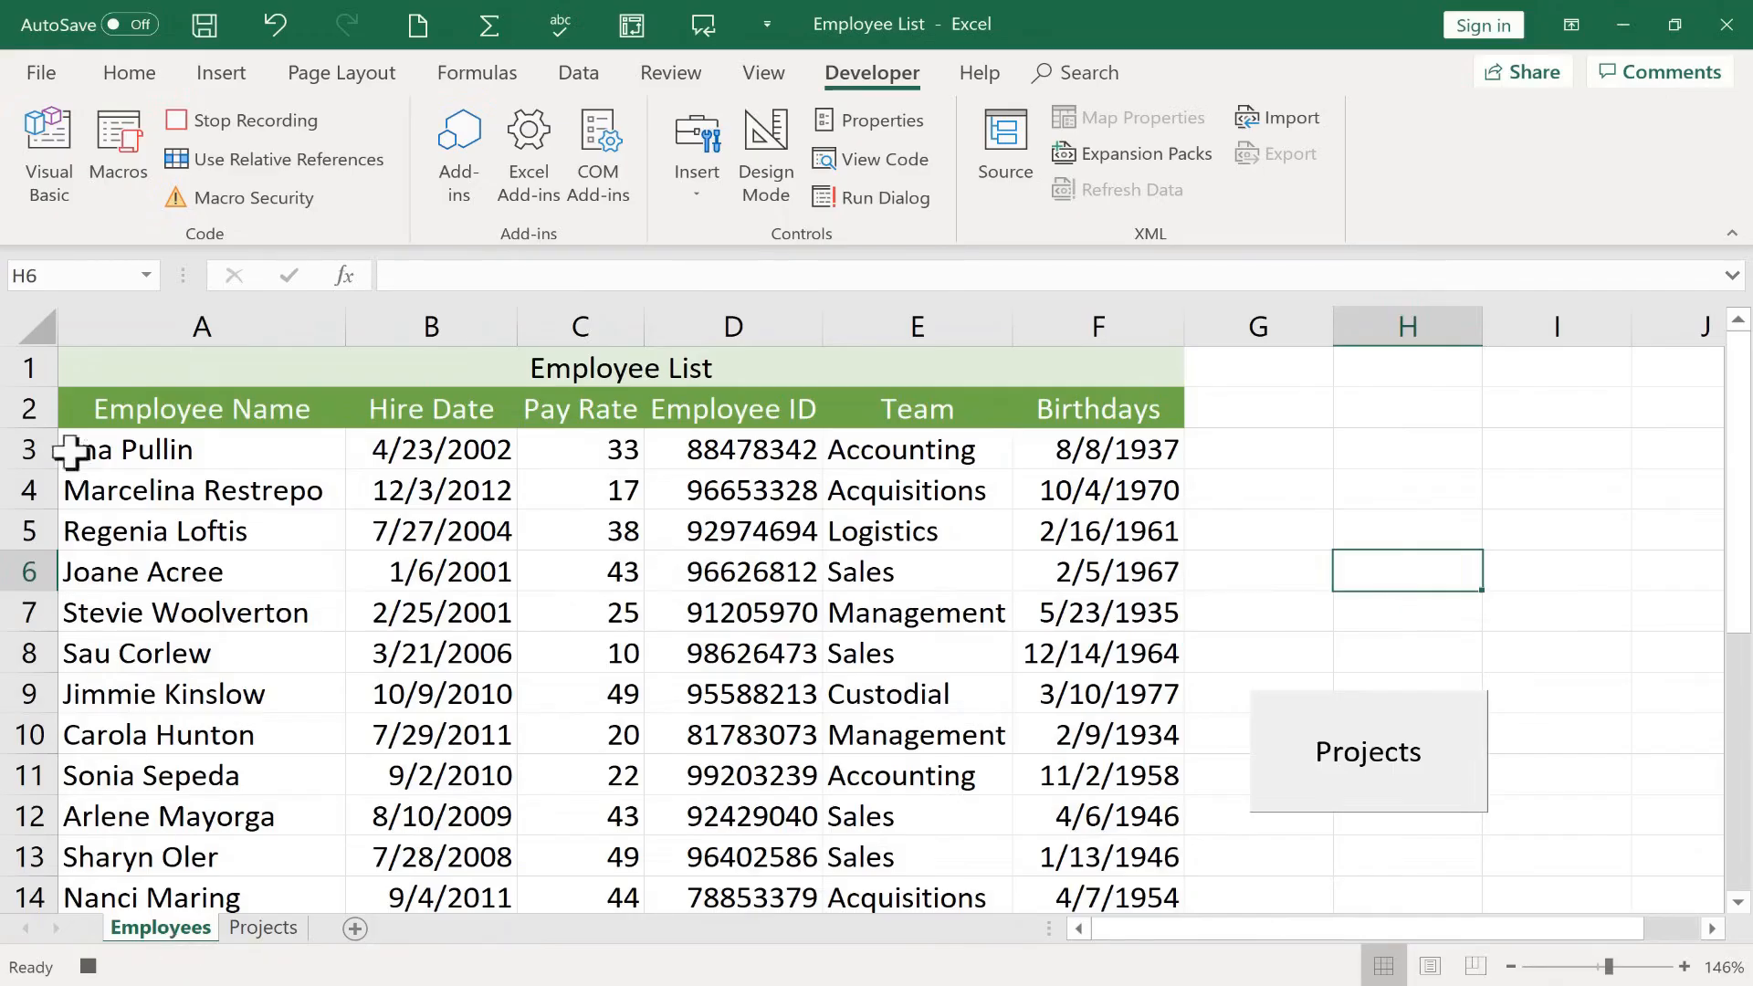
left_click(212, 120)
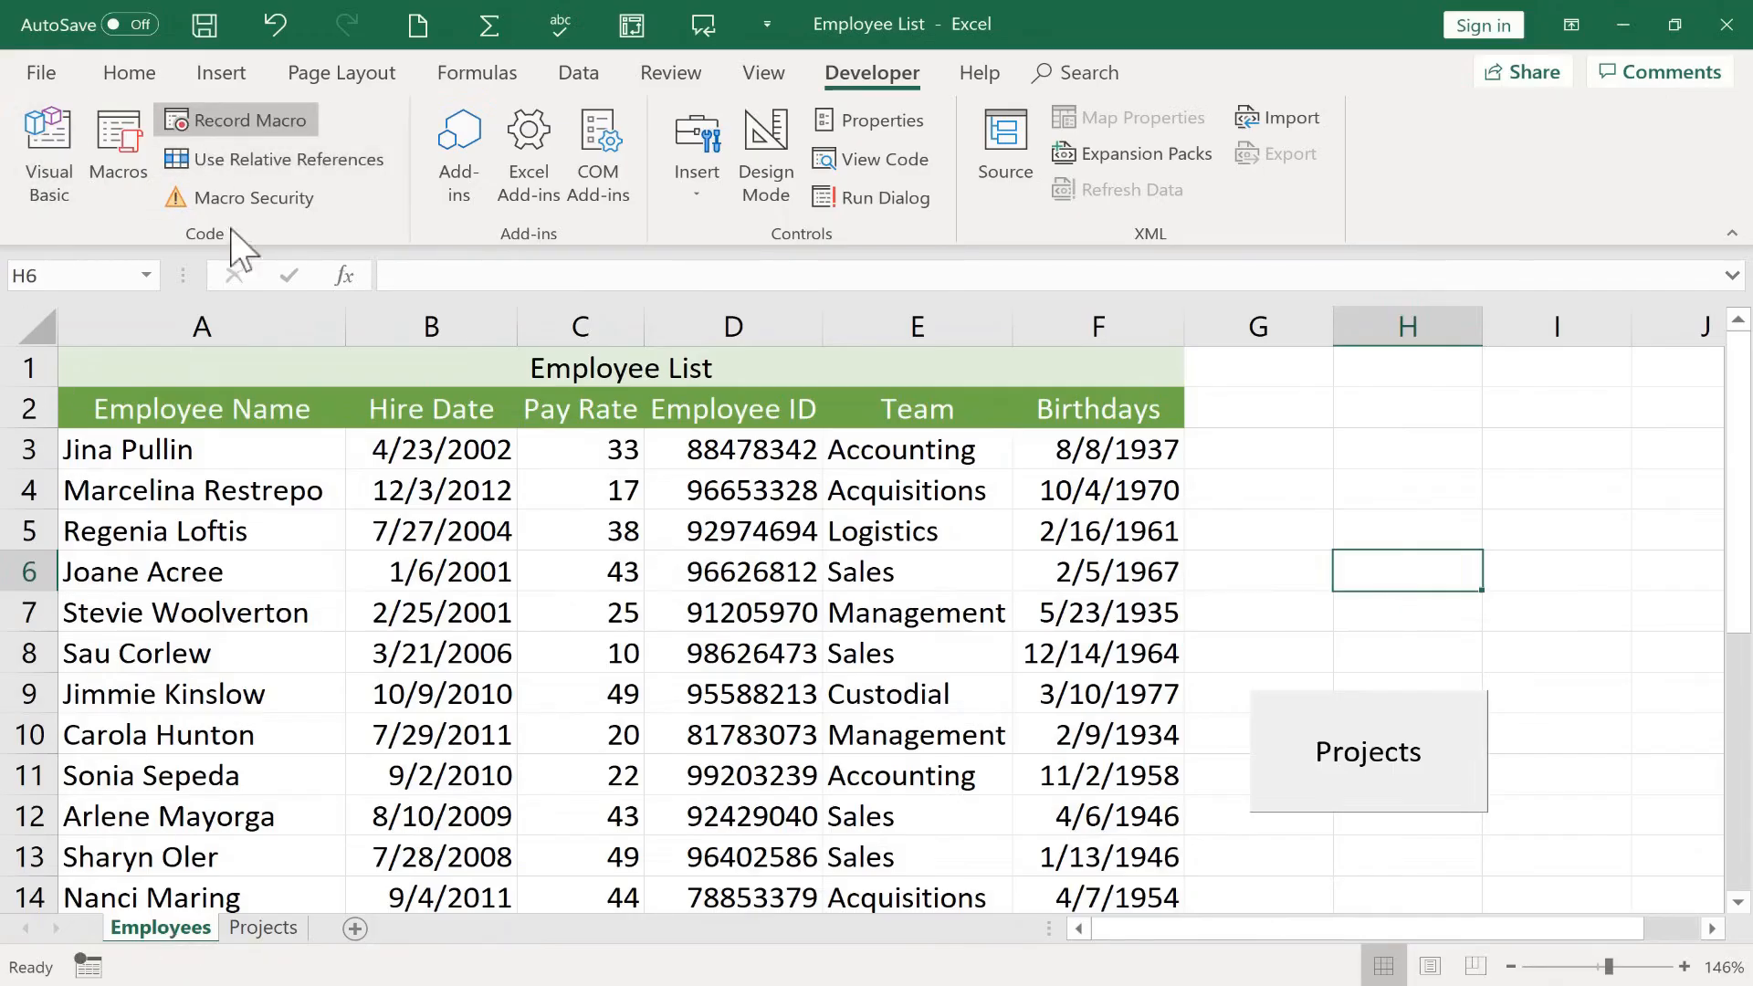
left_click(263, 929)
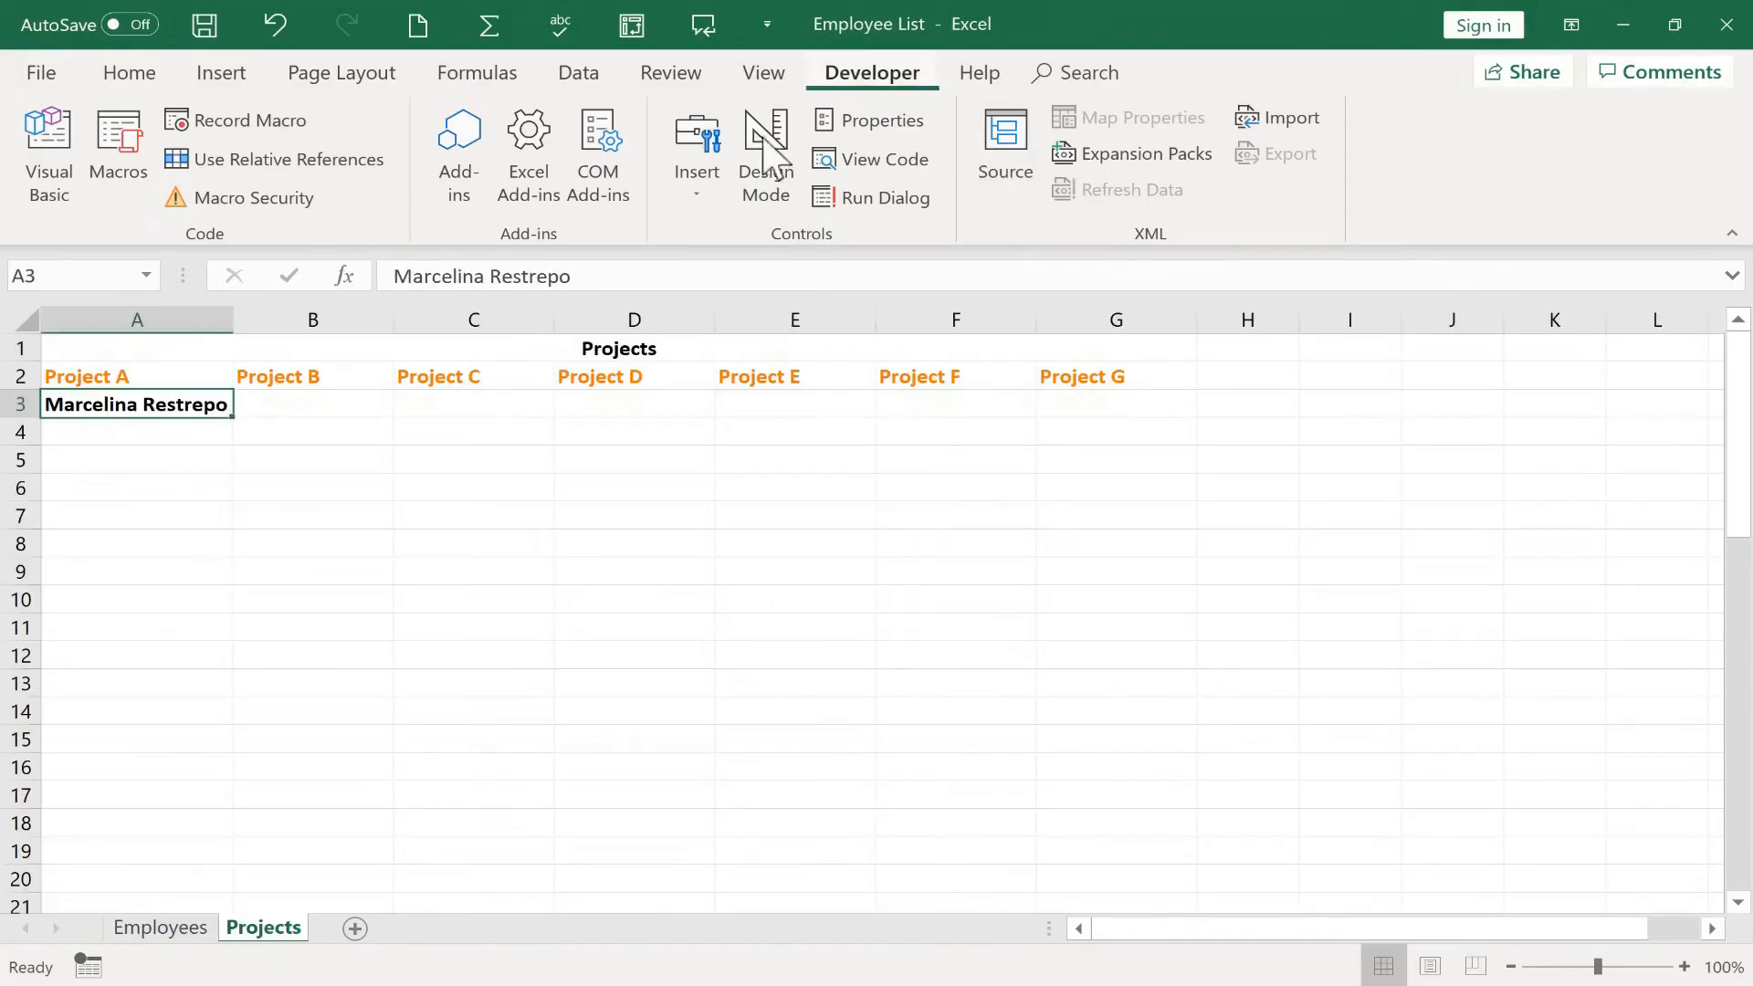
- Draw a form control button on the Projects sheet around columns H to J and assign the ReturnToEmployeeSheet macro to it
left_click(674, 192)
left_click(681, 258)
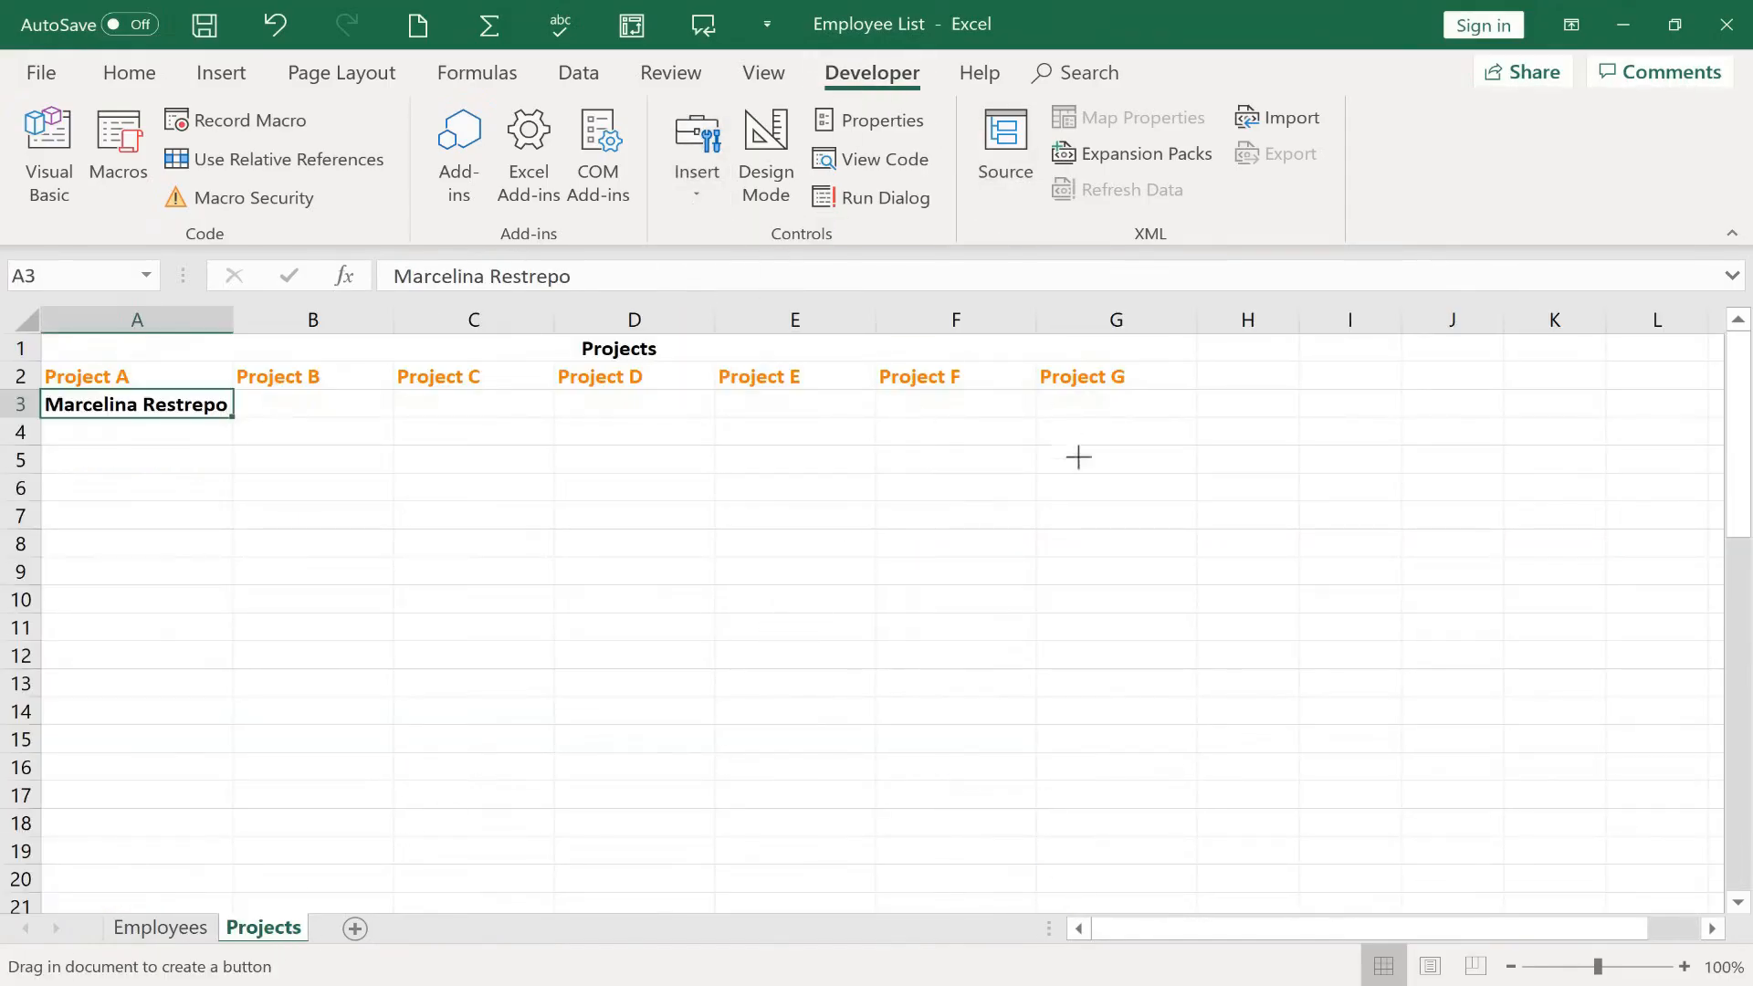
left_click(1244, 545)
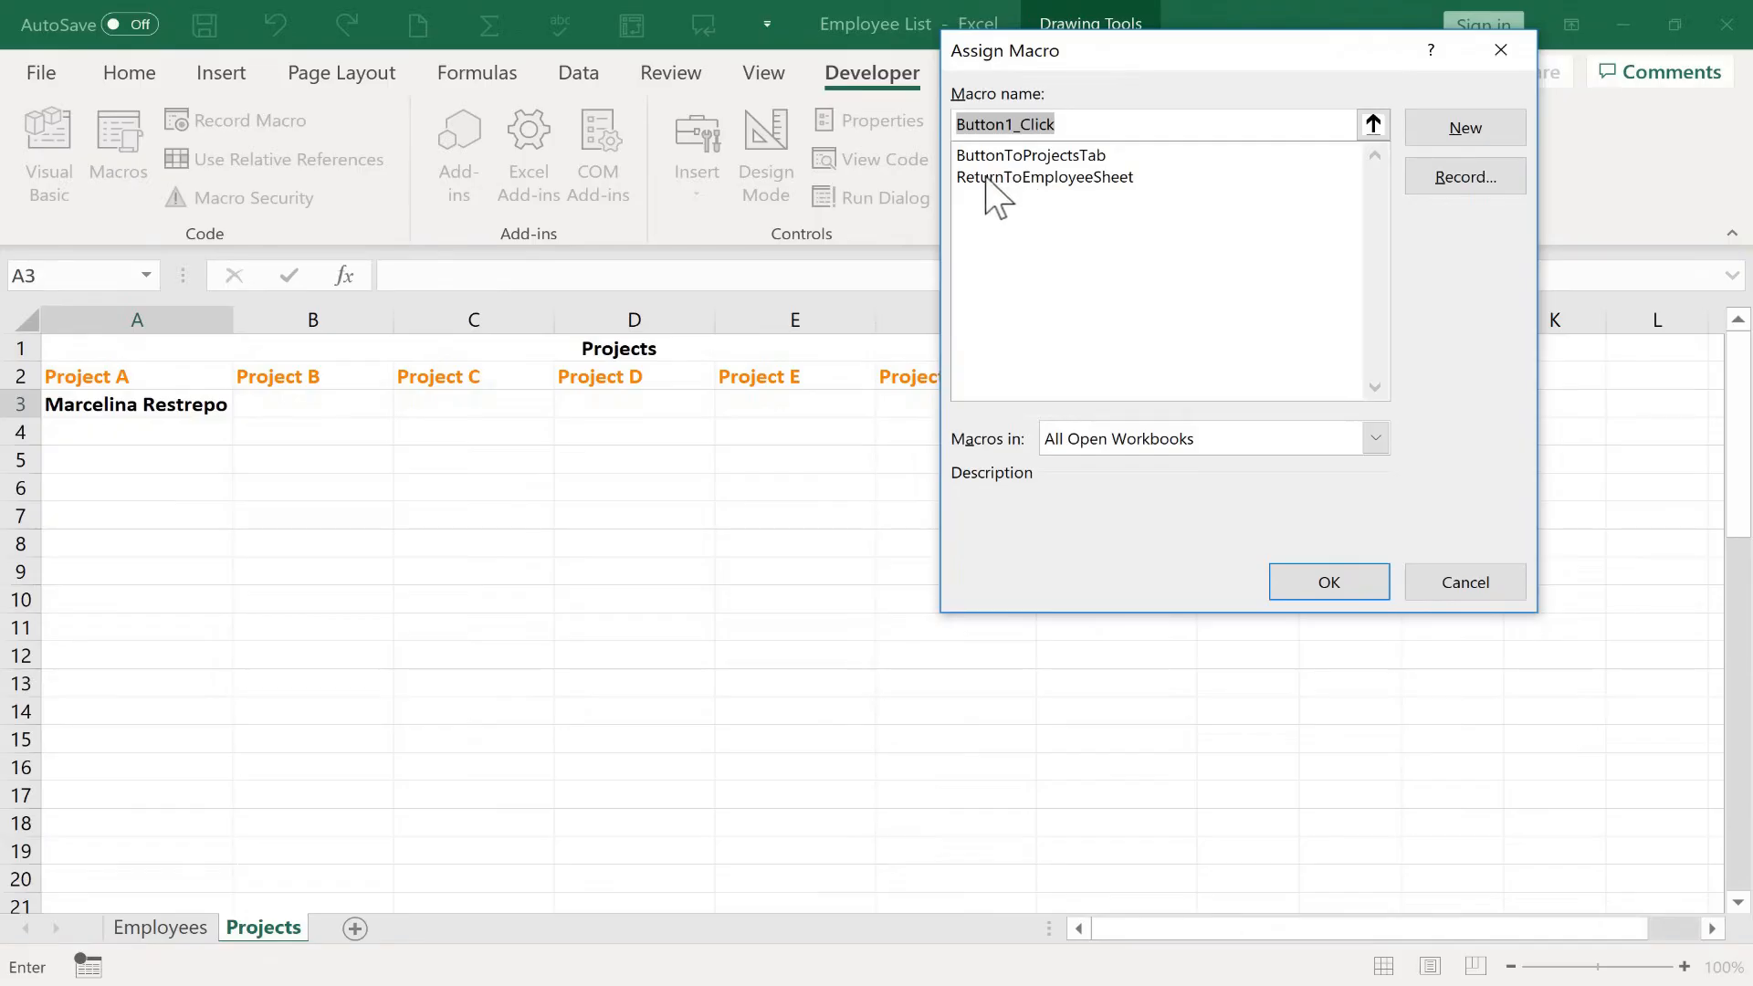
left_click(986, 178)
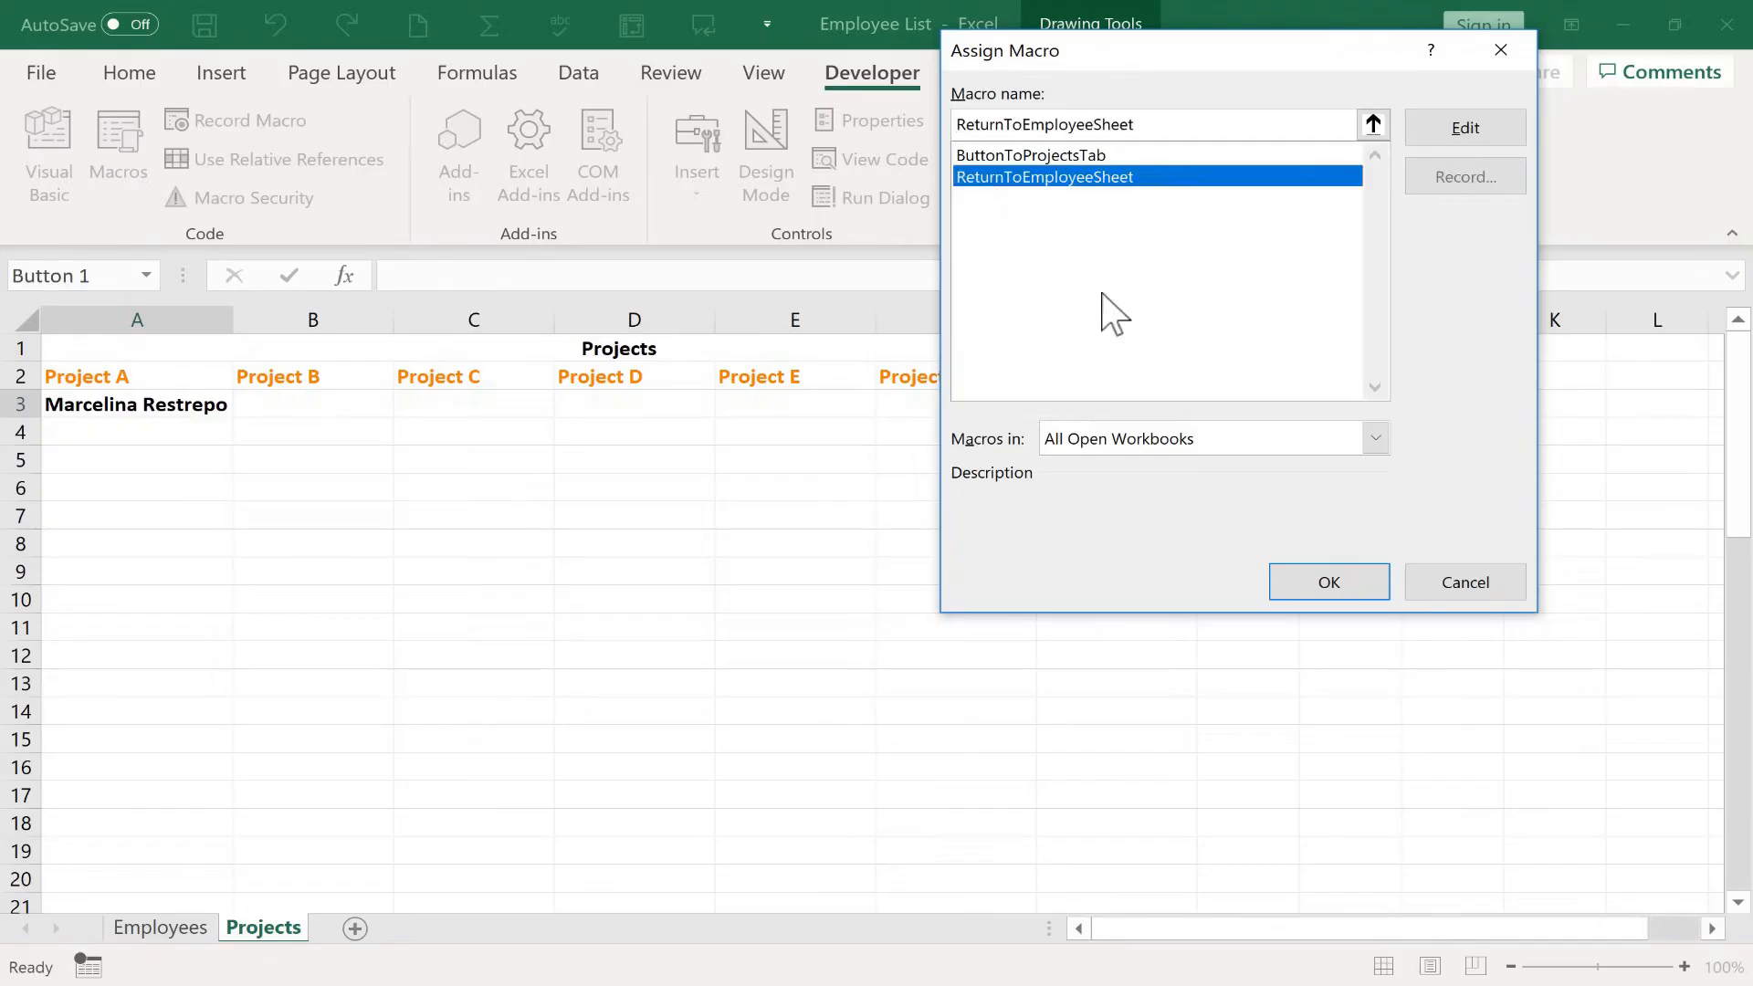
left_click(1329, 582)
- Relabel the Projects sheet's button as "Return" and try it out to jump to the Employees sheet
triple_click(1352, 607)
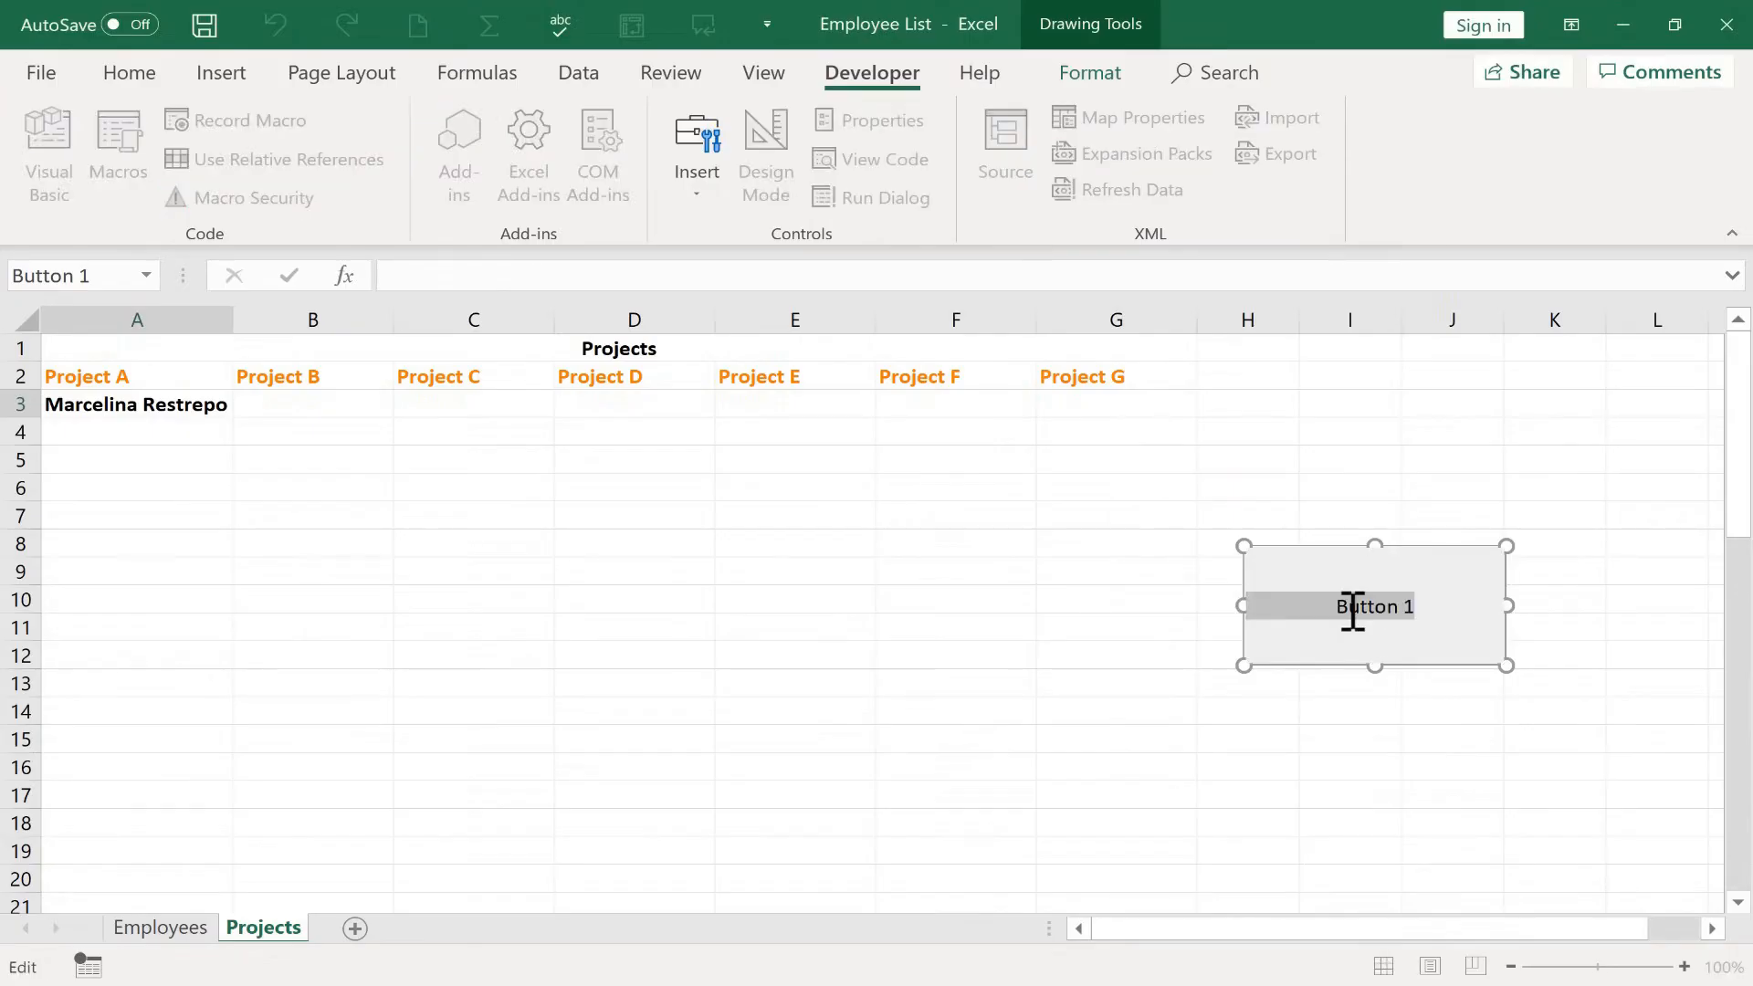
type("Return")
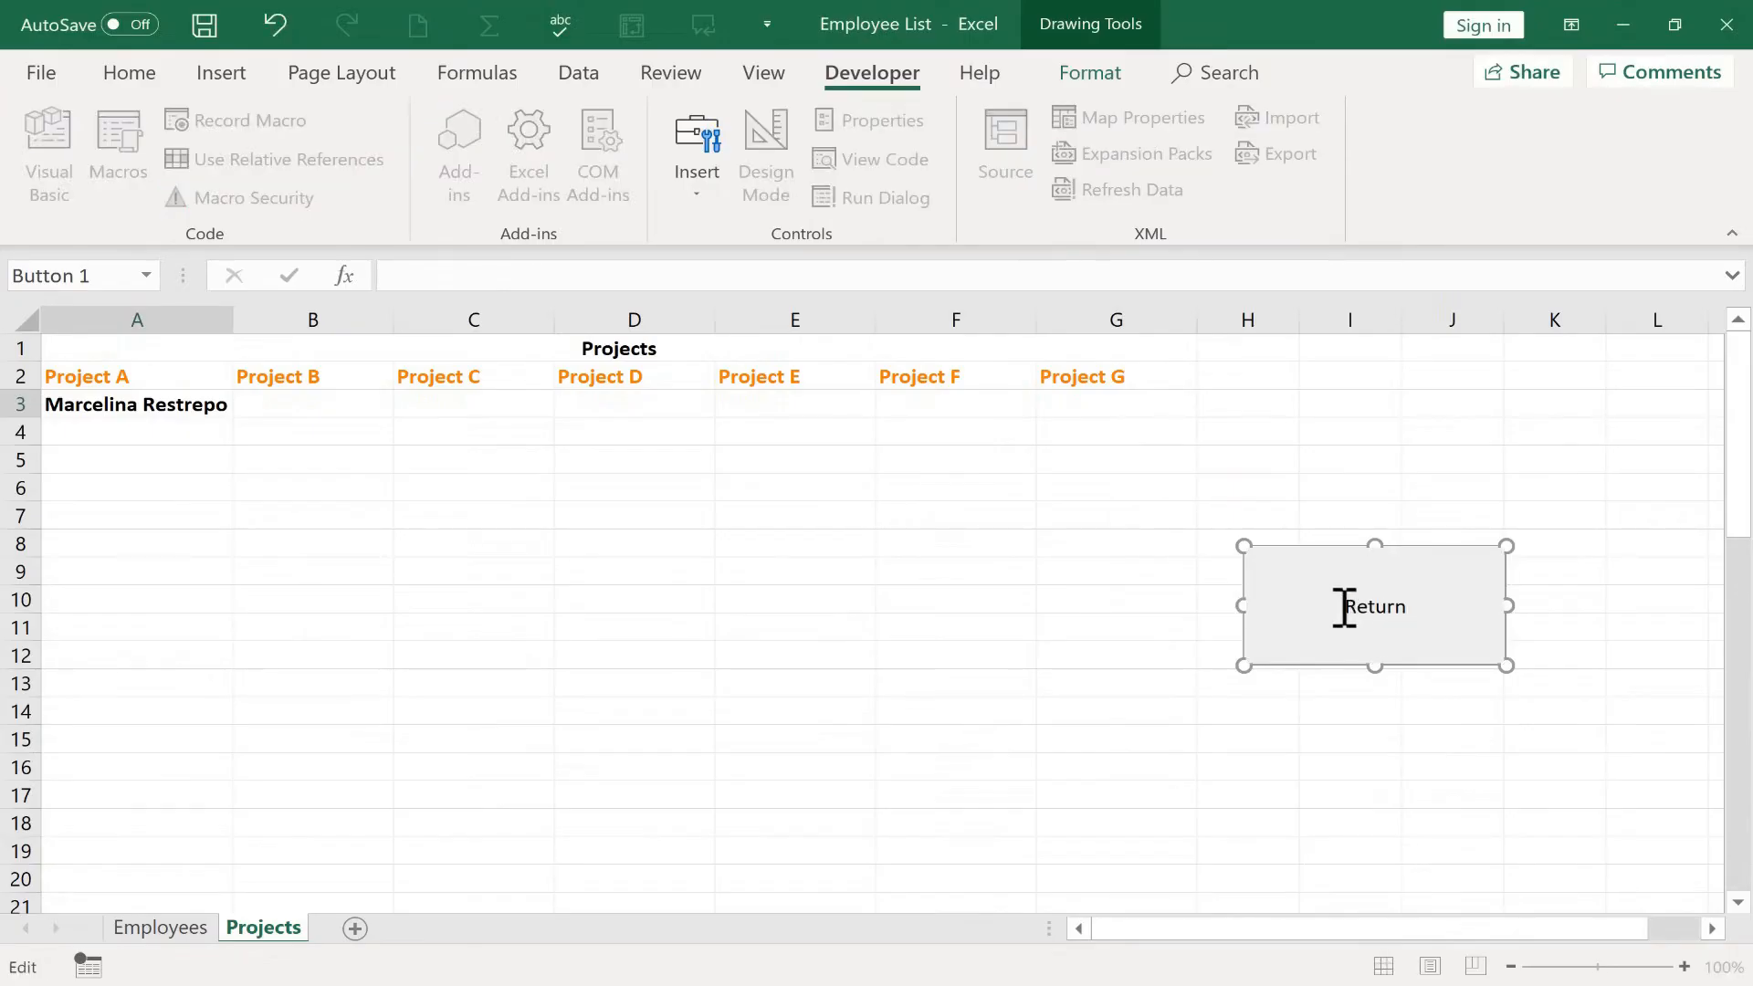
left_click(1347, 482)
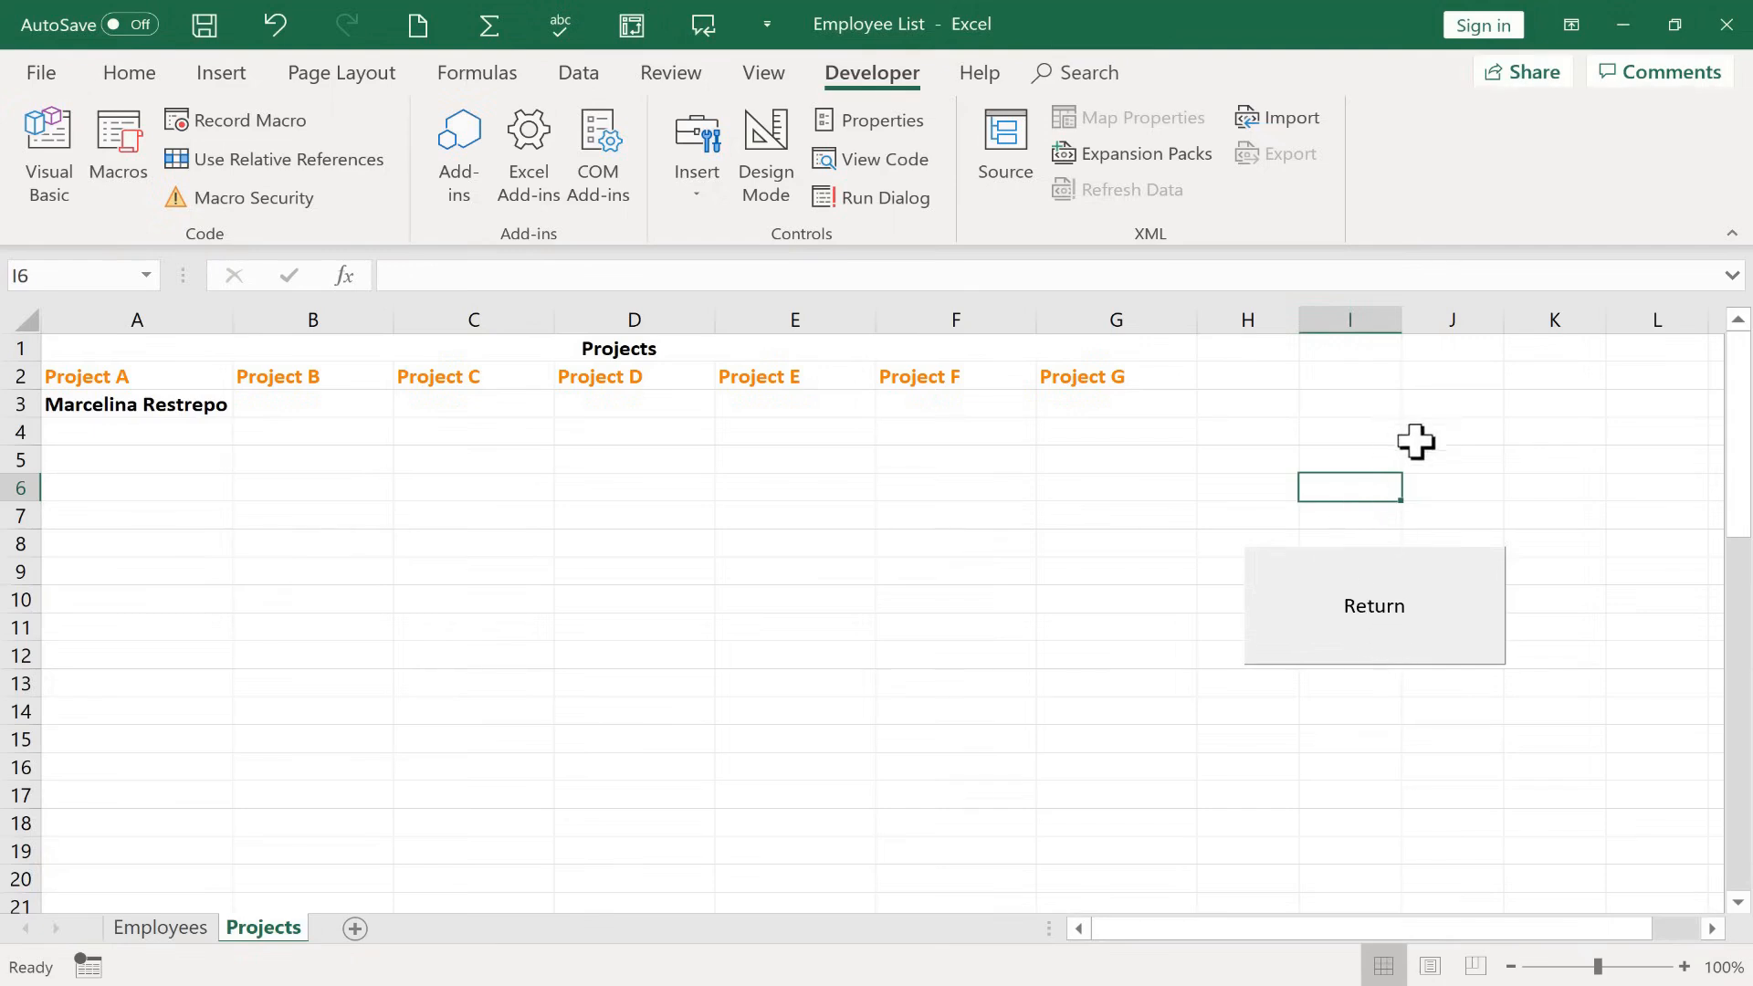
left_click(1410, 584)
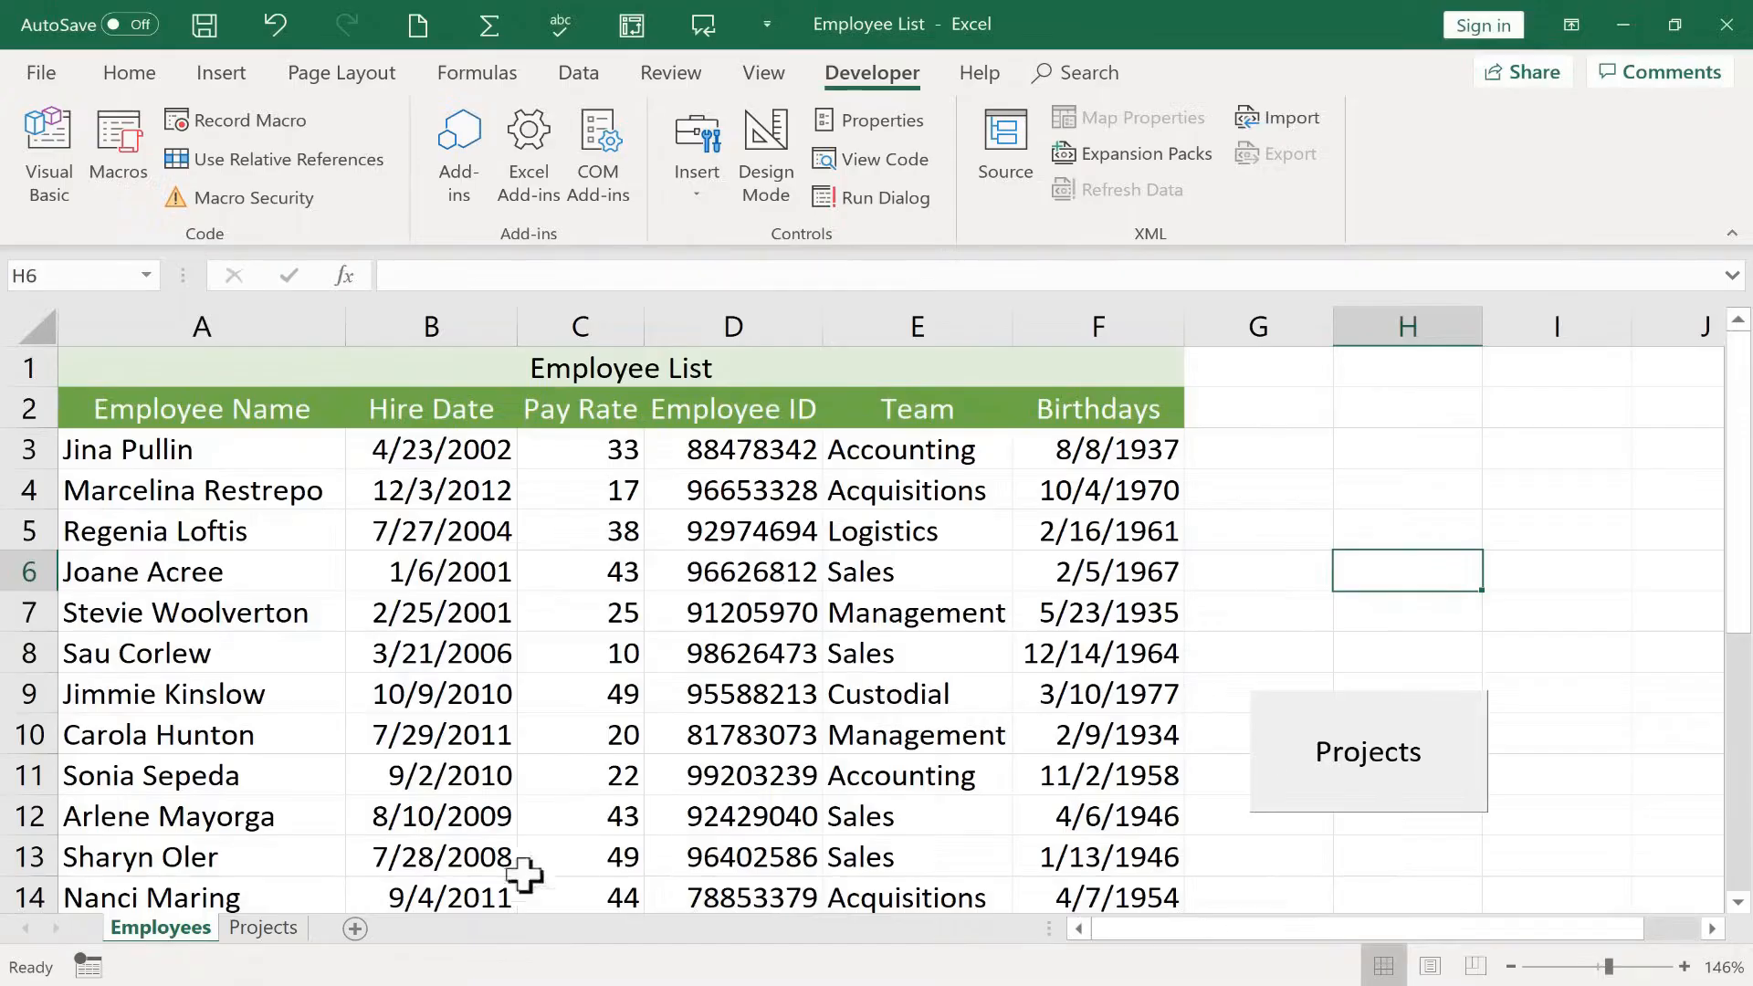
- Select the Return button on the Projects sheet without running it and enlarge it to span about rows 7 to 12
left_click(274, 936)
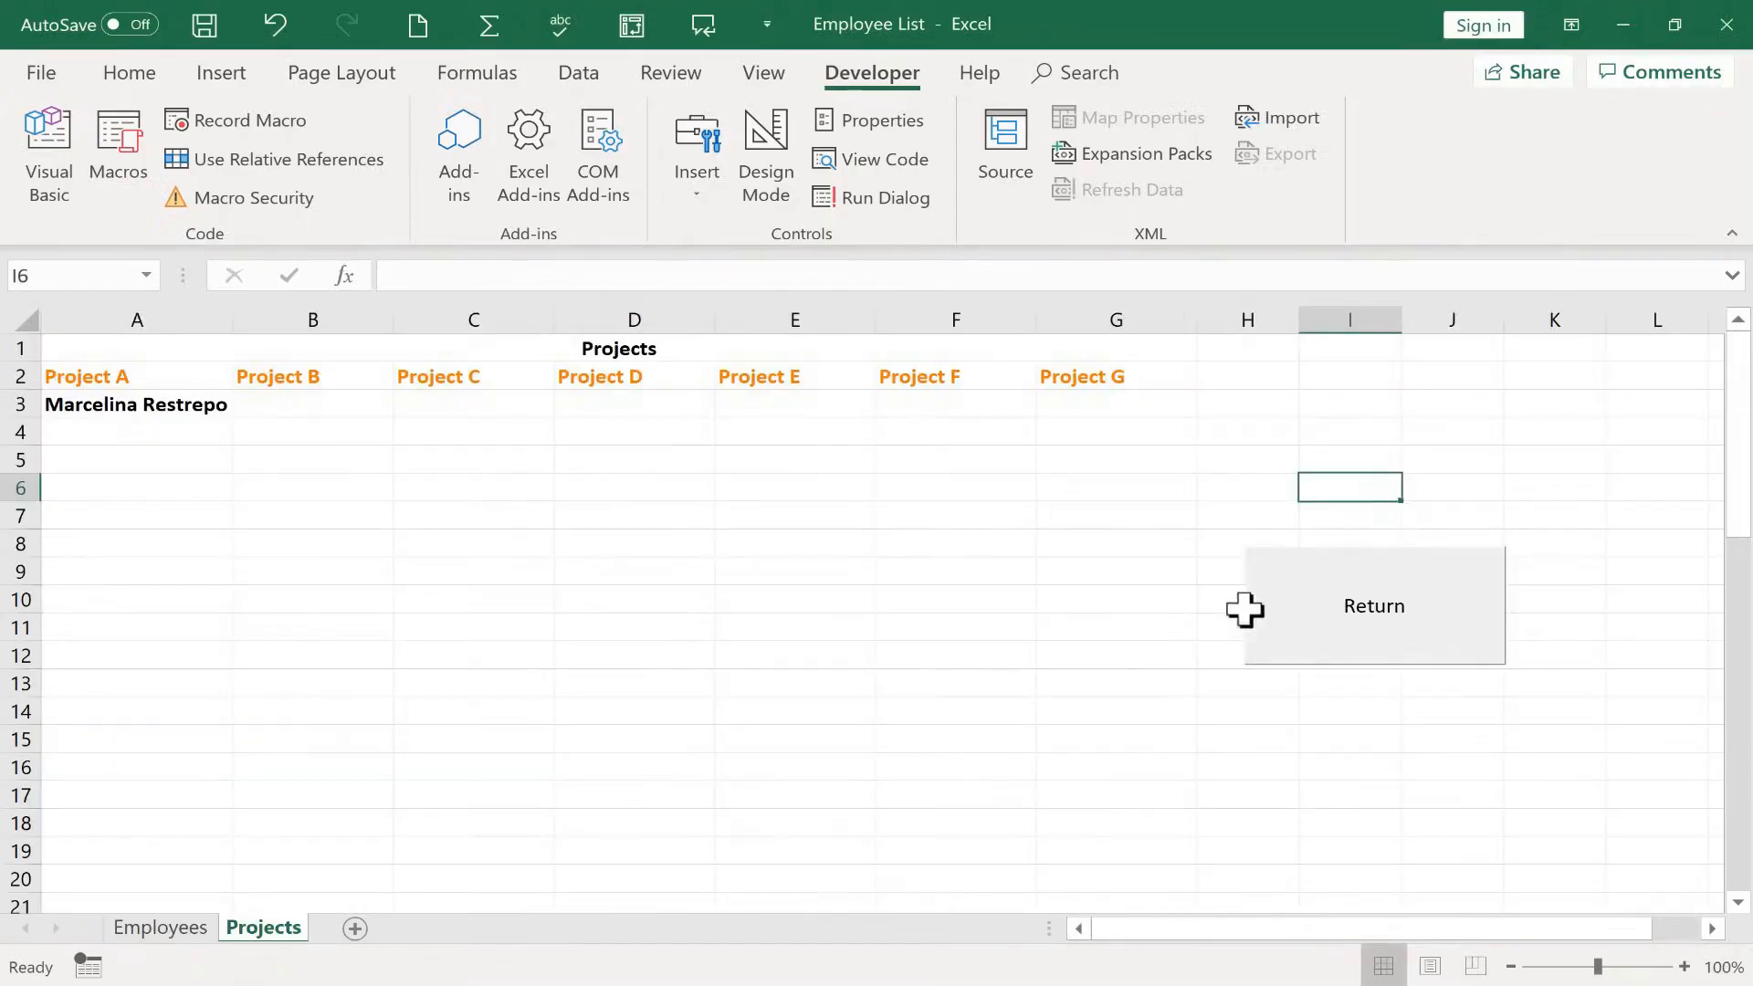
right_click(1440, 630)
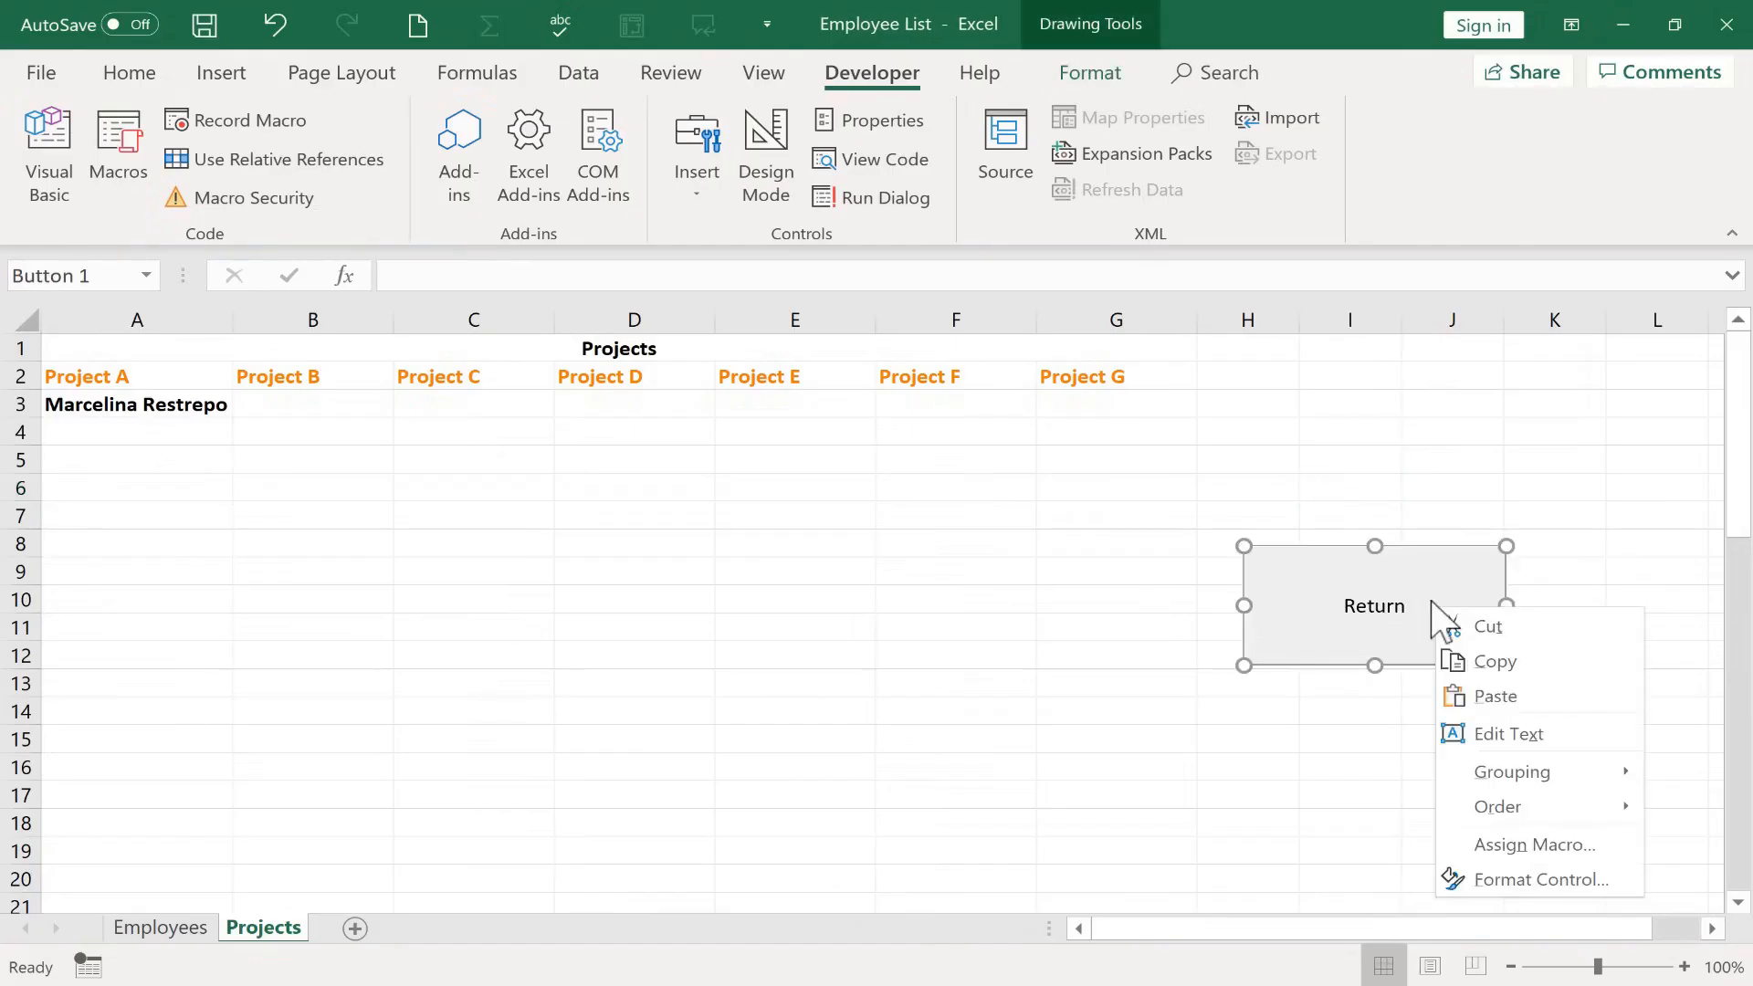
left_click(1493, 493)
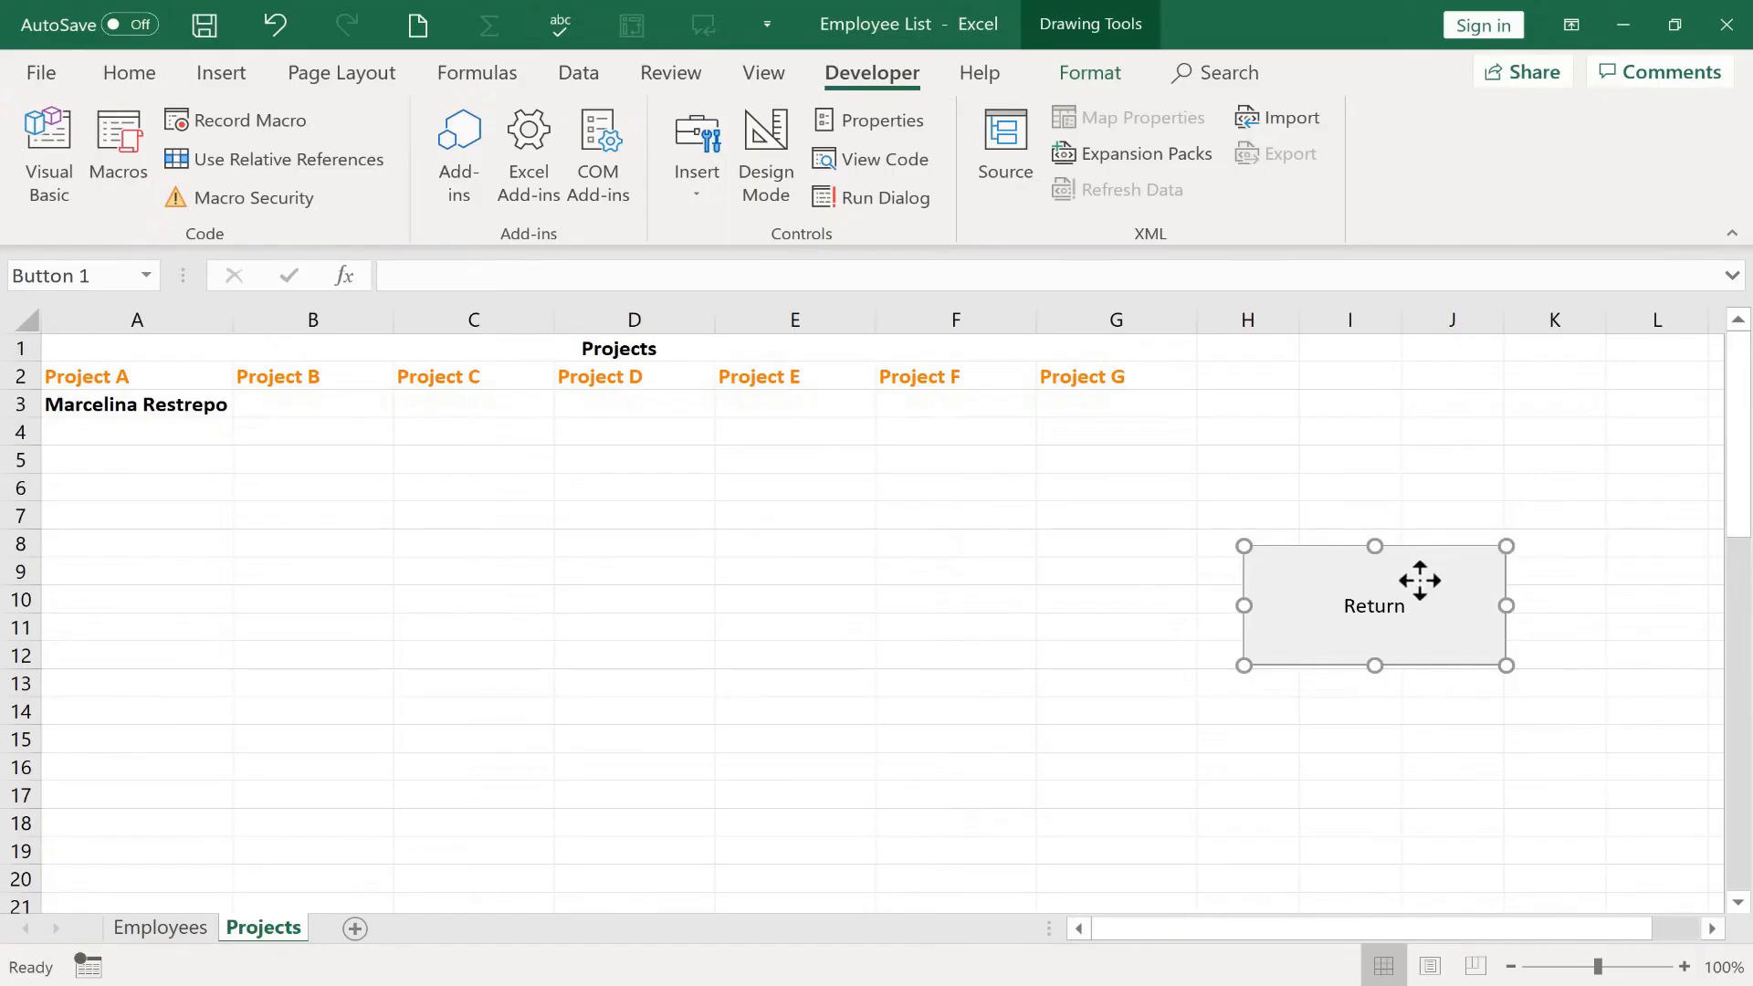
left_click_drag(1413, 585, 1503, 501)
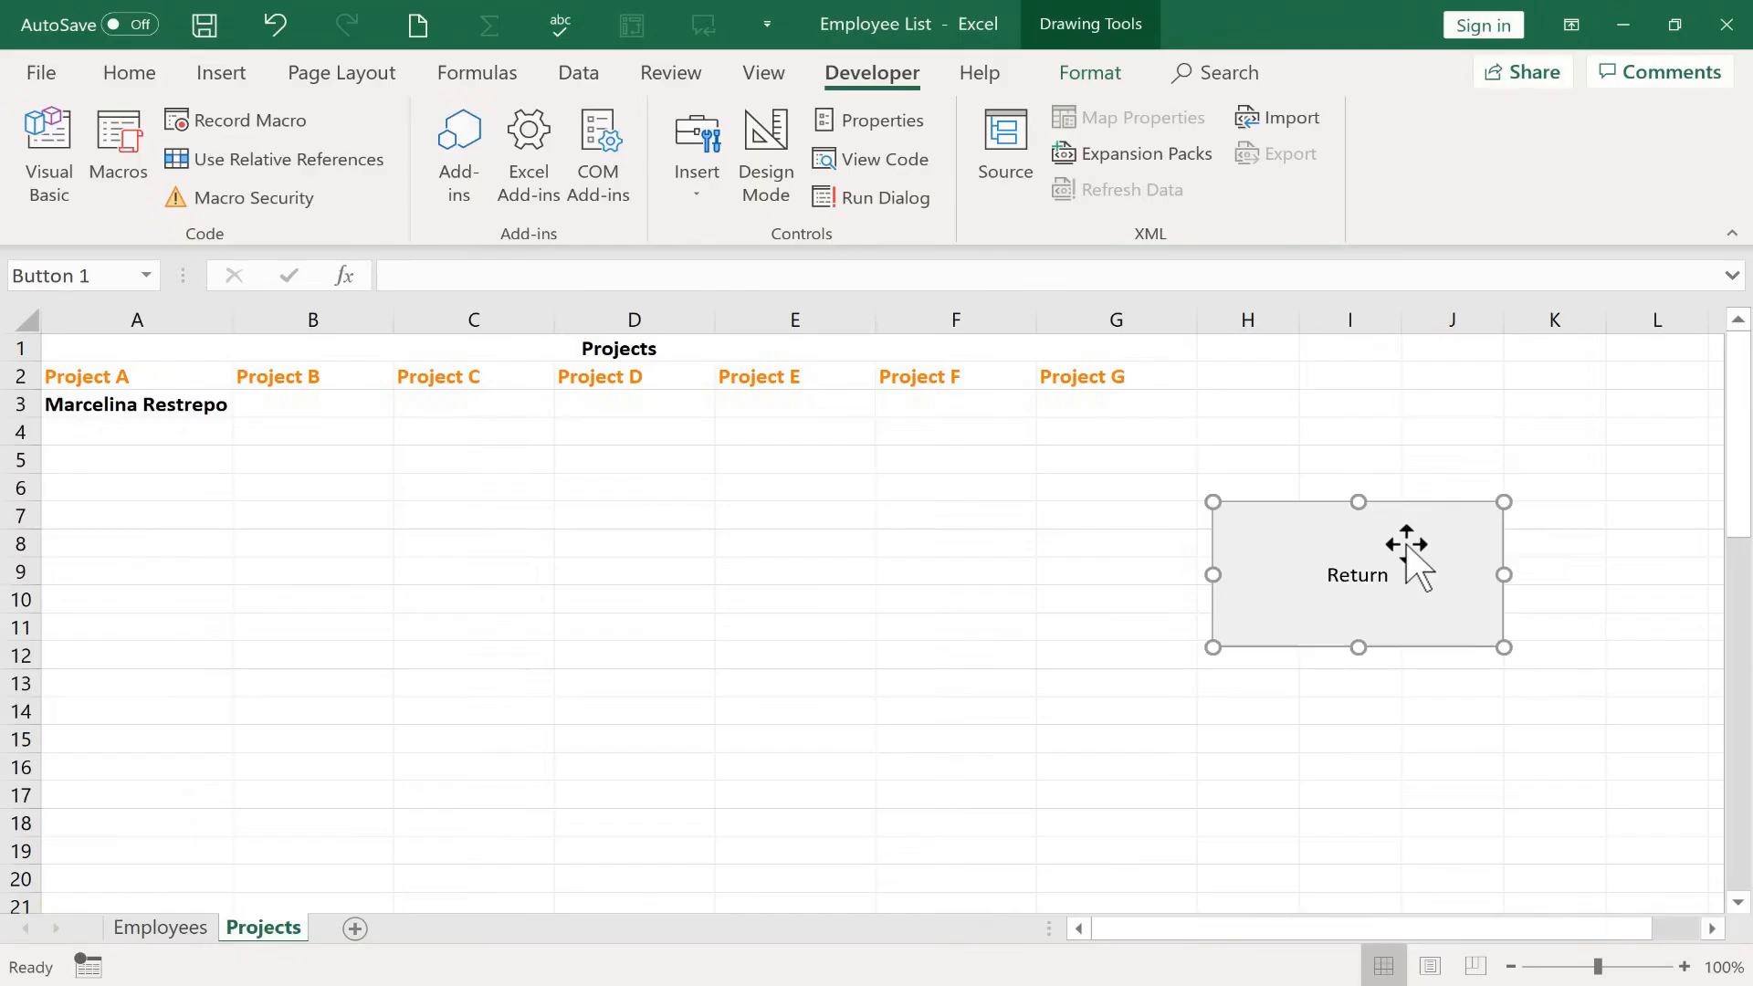
right_click(1407, 543)
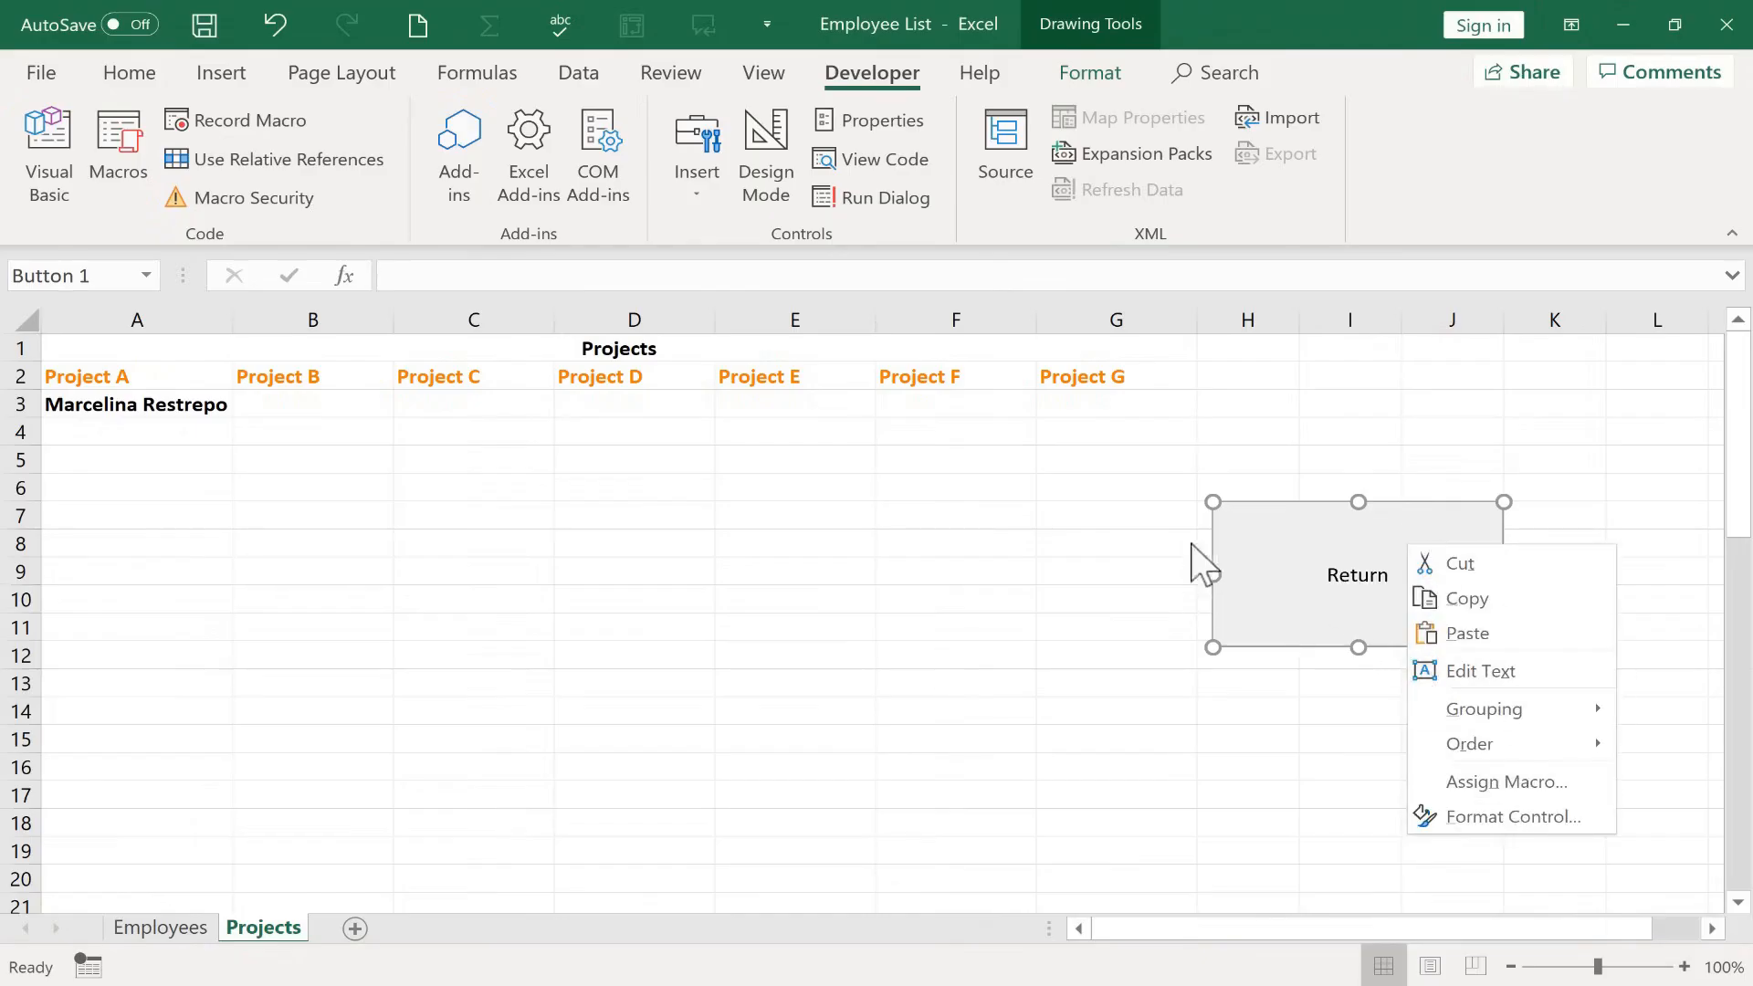
left_click(1207, 476)
- Test both navigation buttons by going from Employees to Projects with the Projects button and back with the Return button
left_click(161, 928)
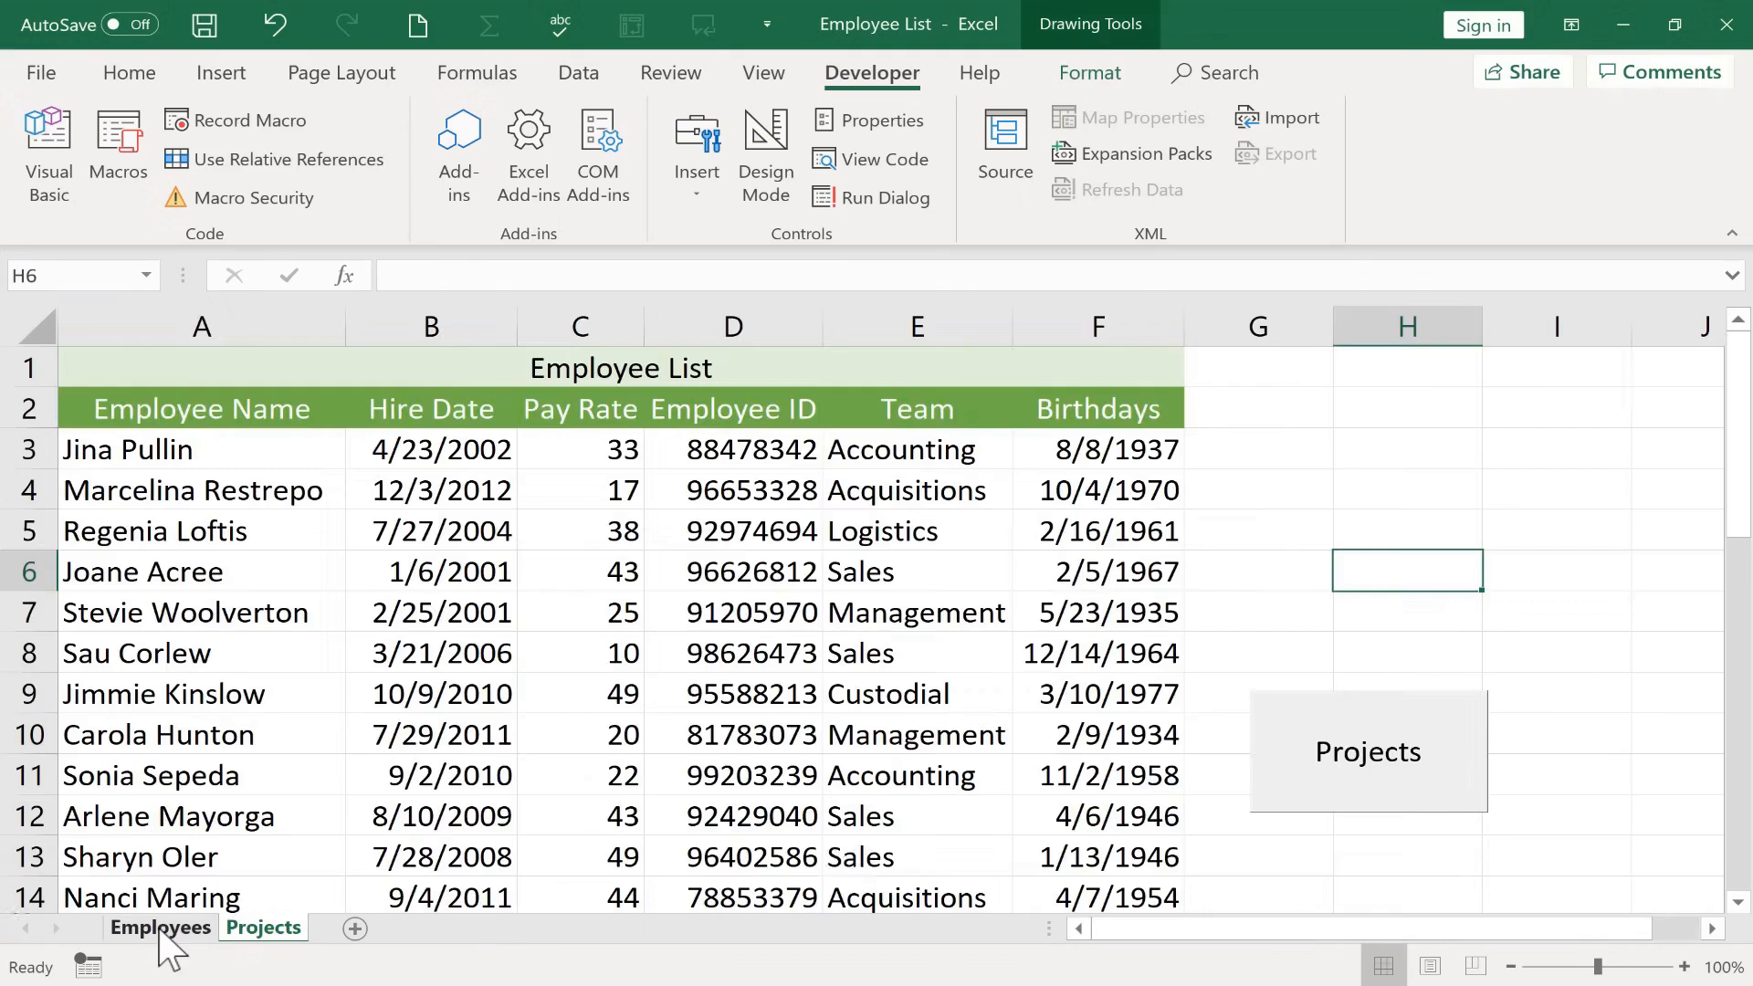
left_click(1349, 772)
key("Escape")
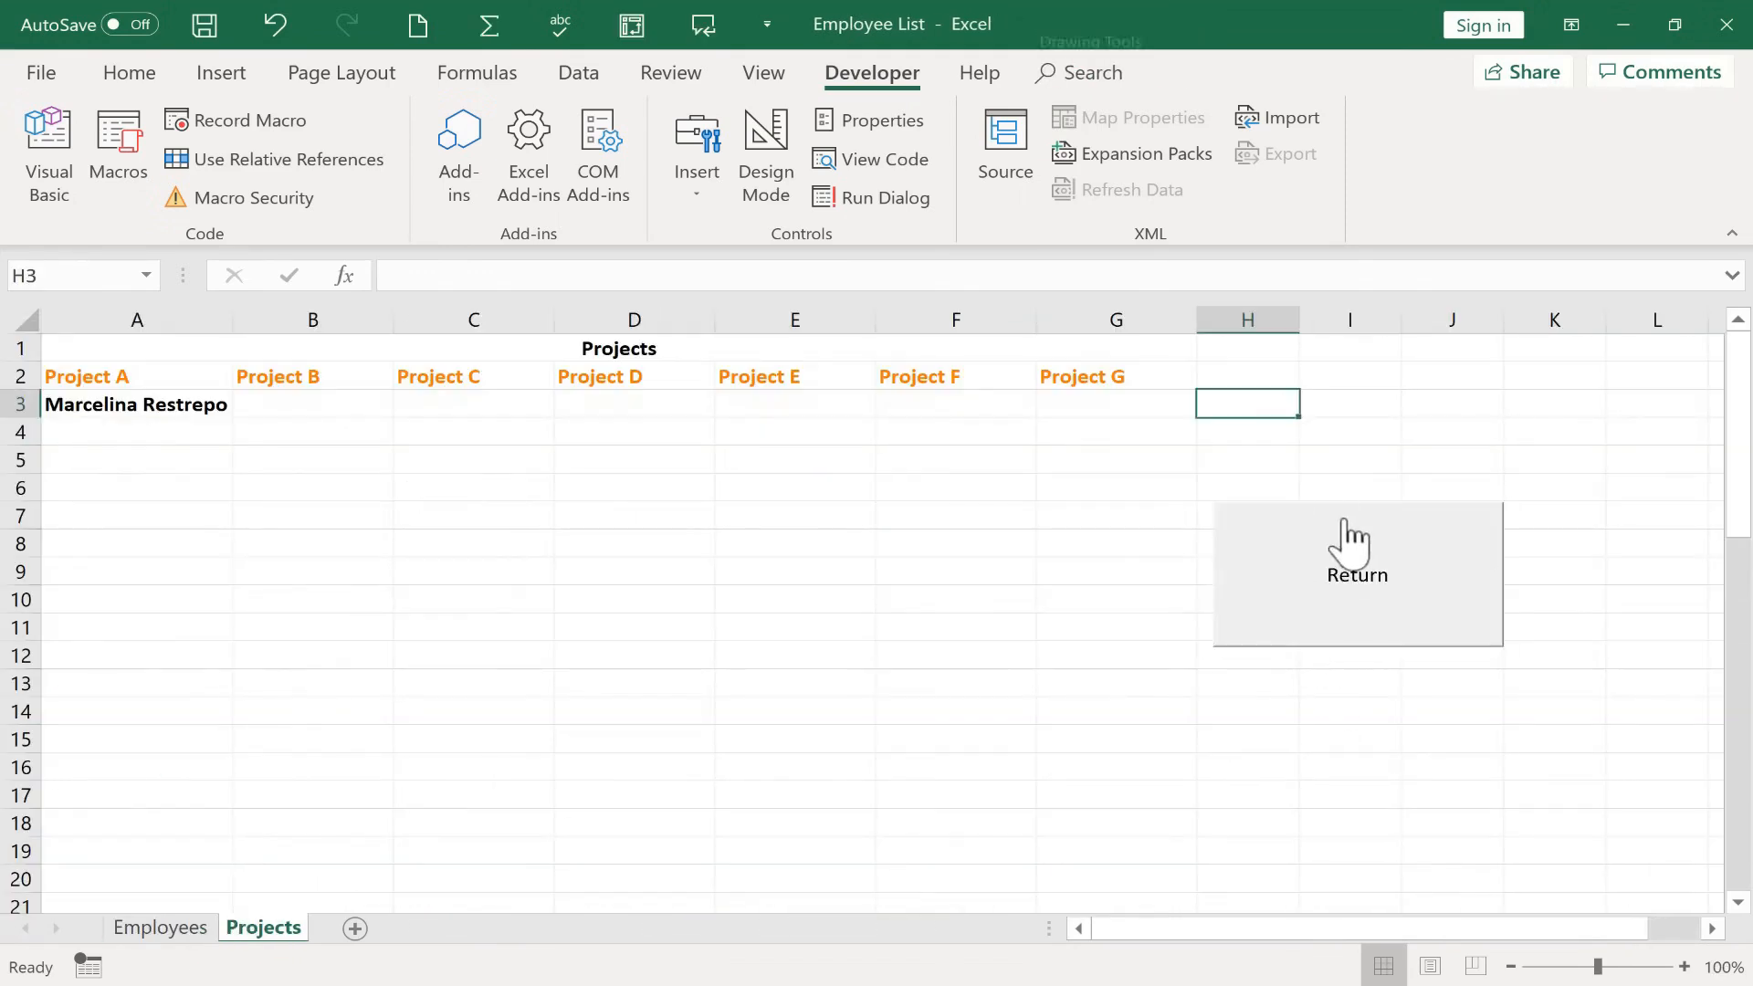
left_click(1370, 571)
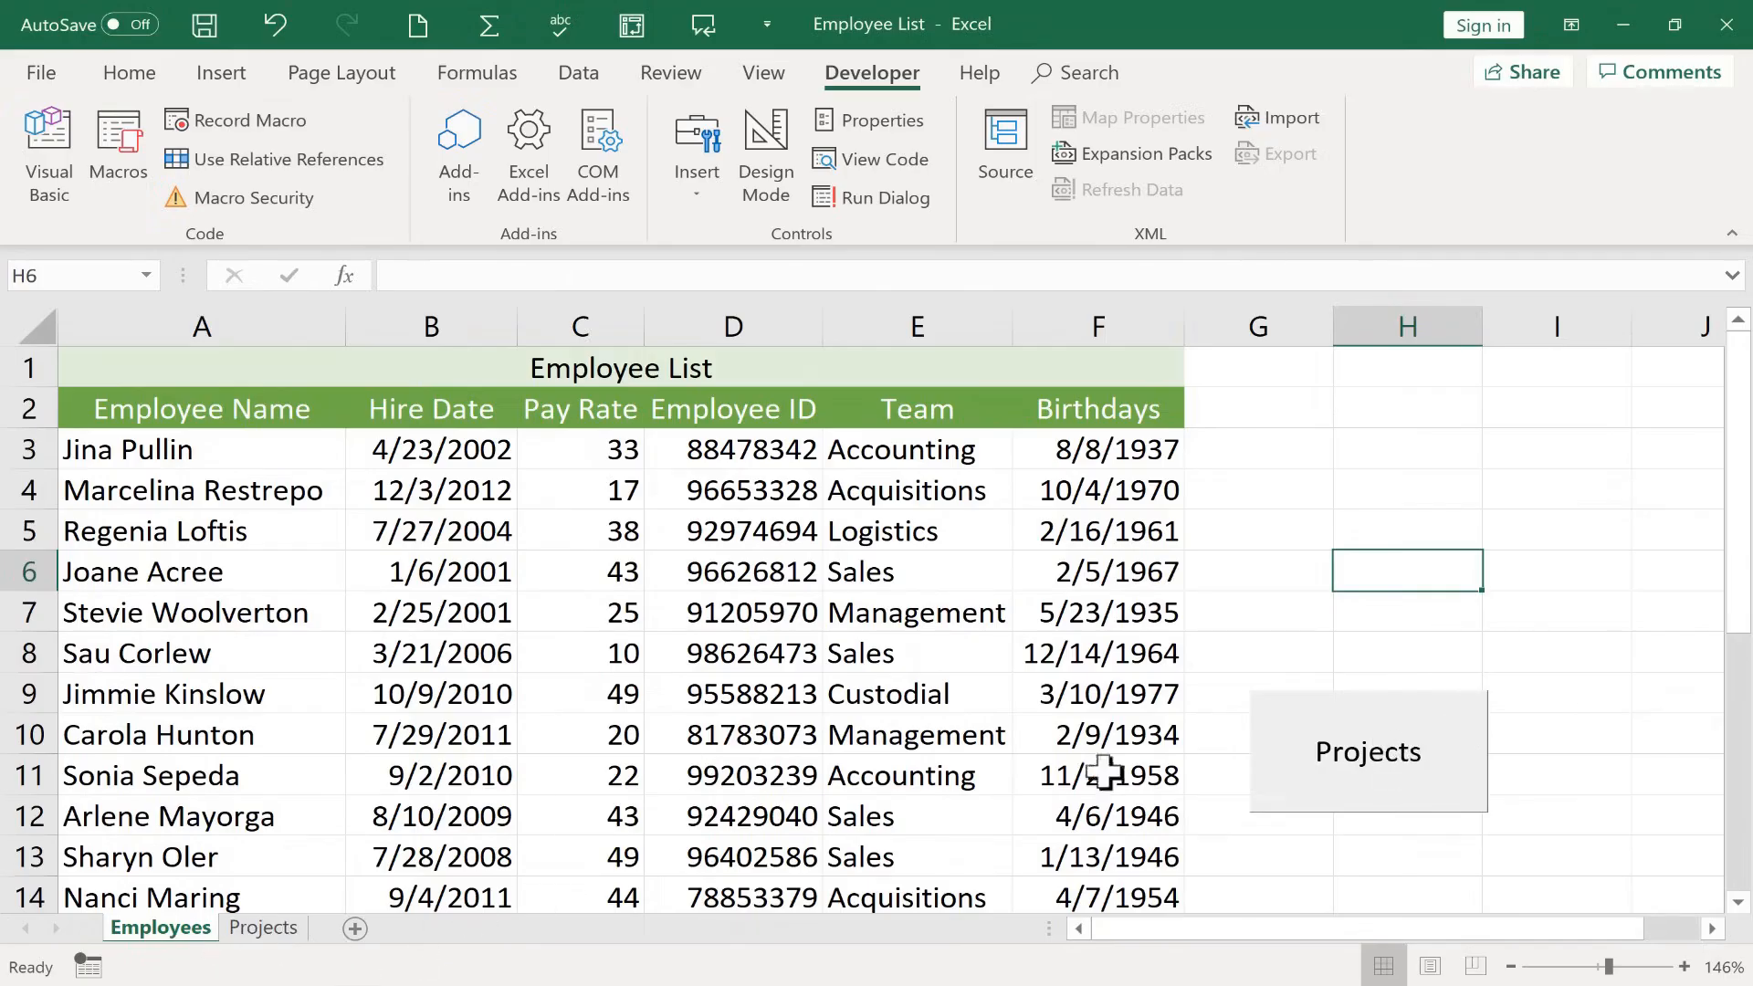
left_click(1553, 502)
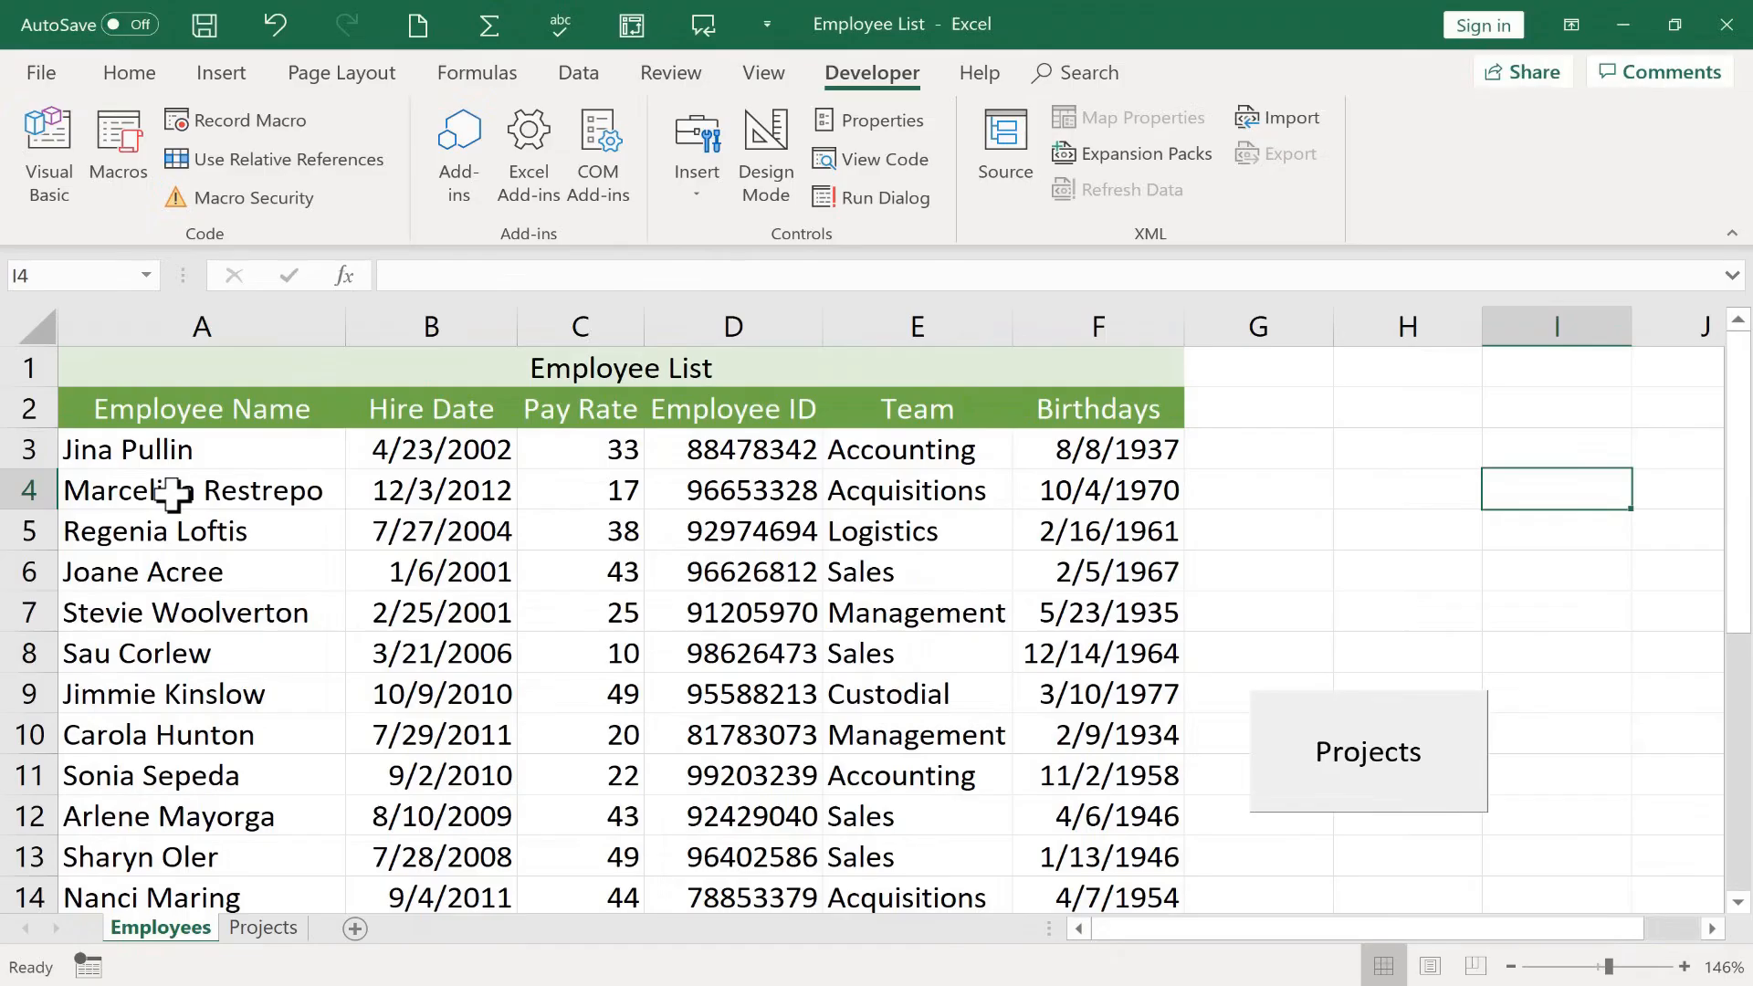
left_click_drag(173, 492, 228, 493)
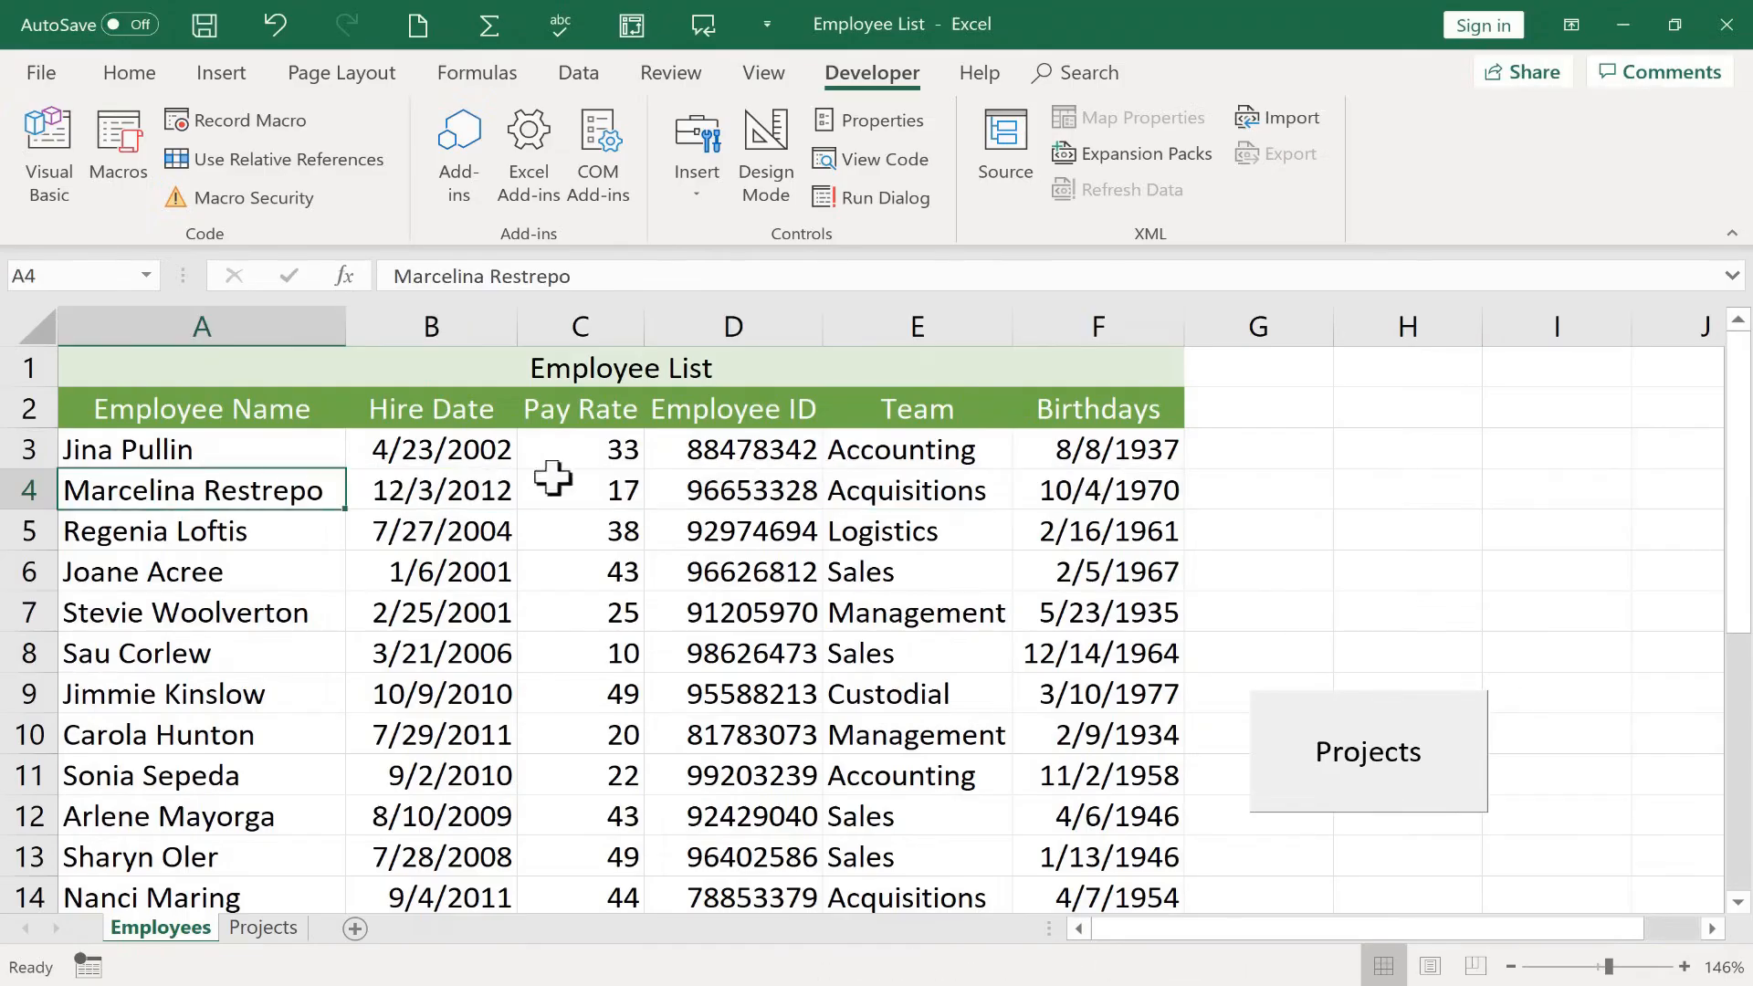
left_click_drag(552, 477, 1083, 485)
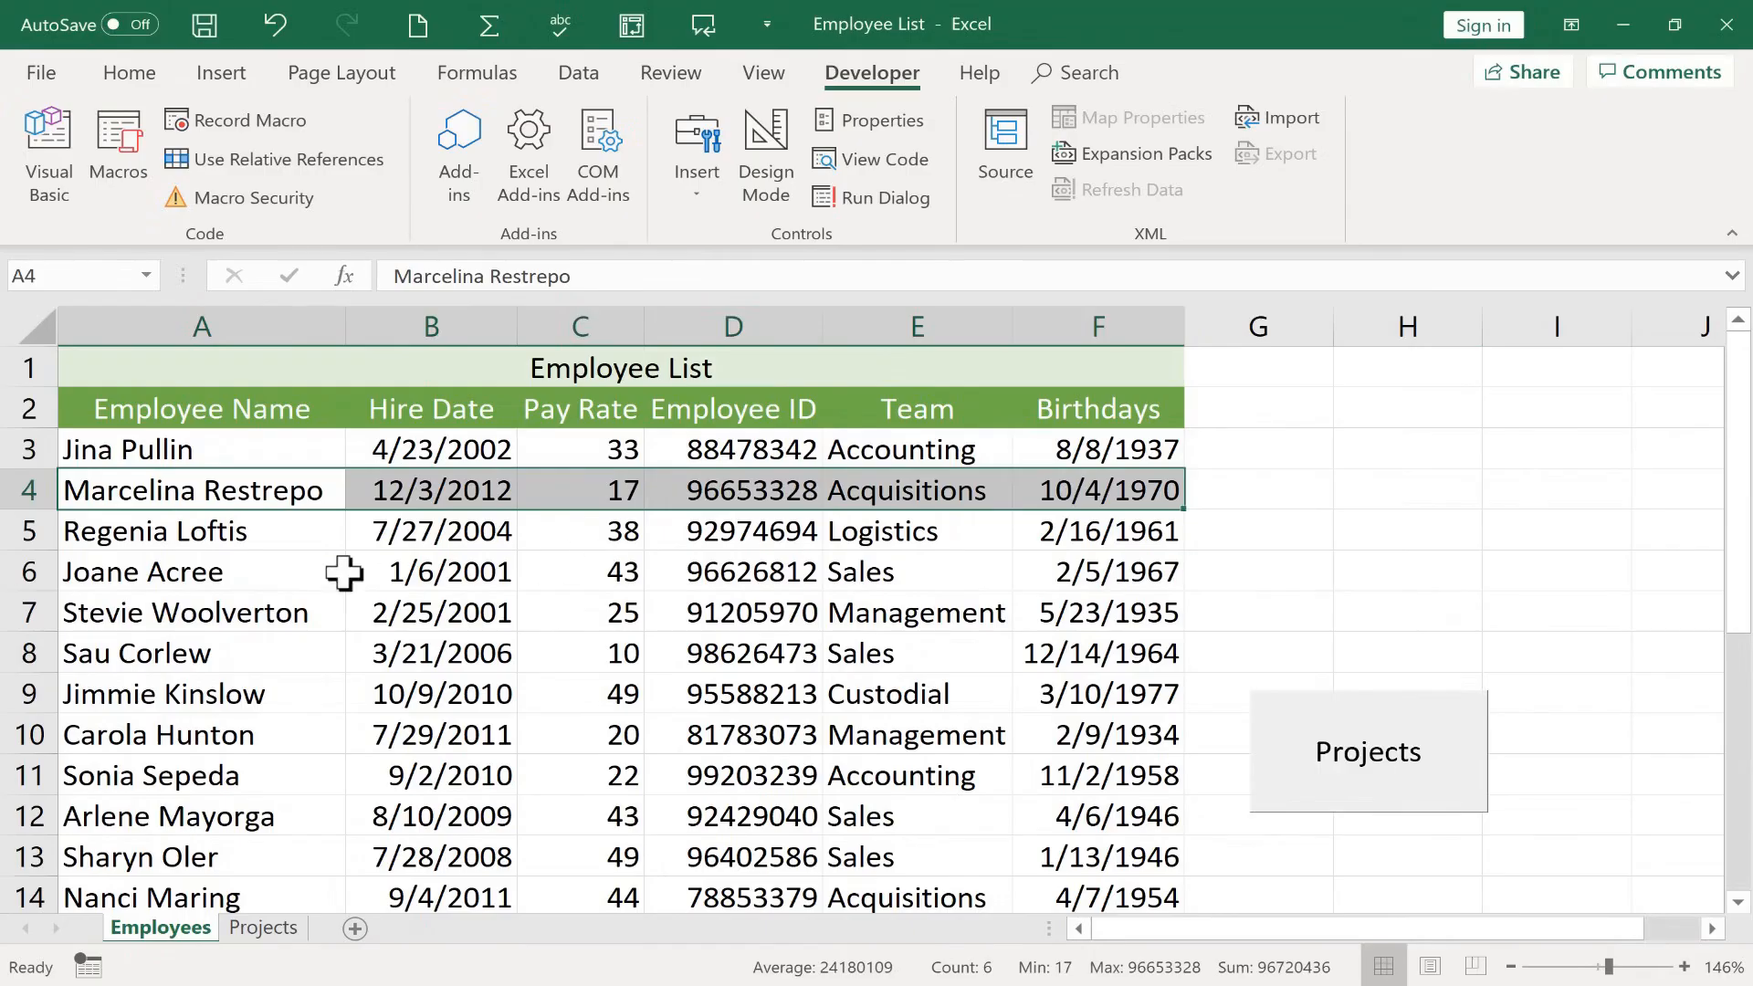
left_click(292, 574)
- Try a medium blue fill on cell A4 of the Employees sheet and undo it
left_click(258, 493)
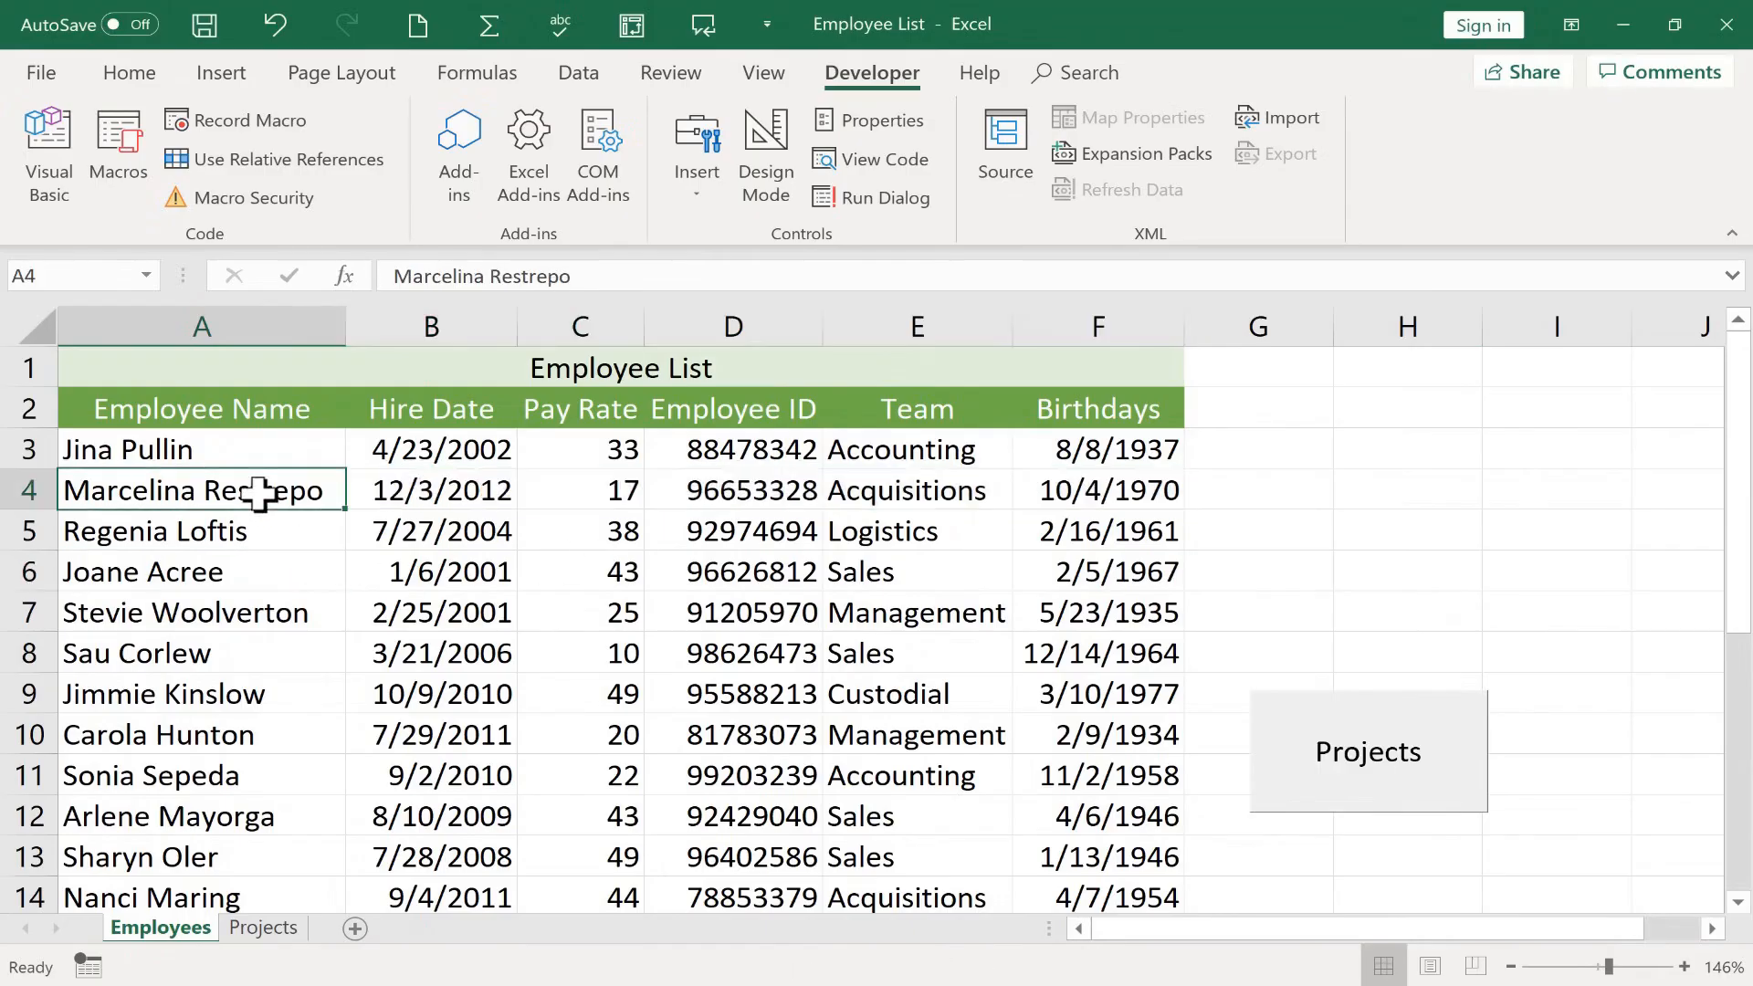
left_click(128, 73)
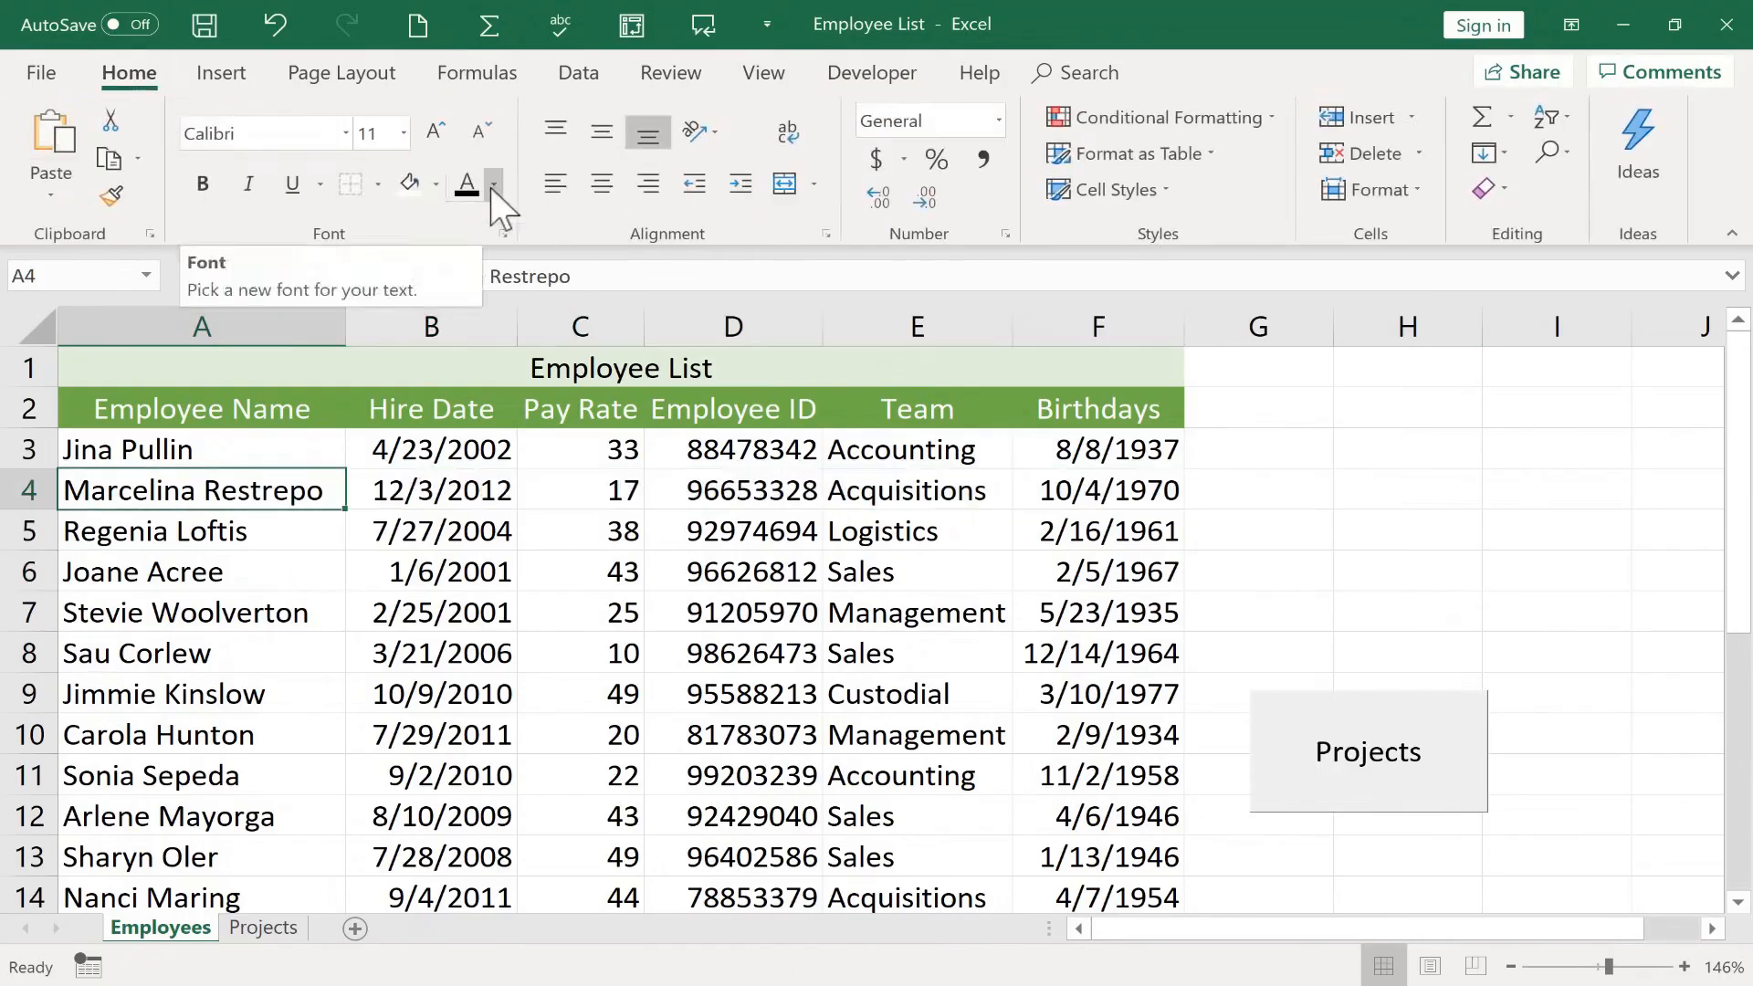
left_click(436, 185)
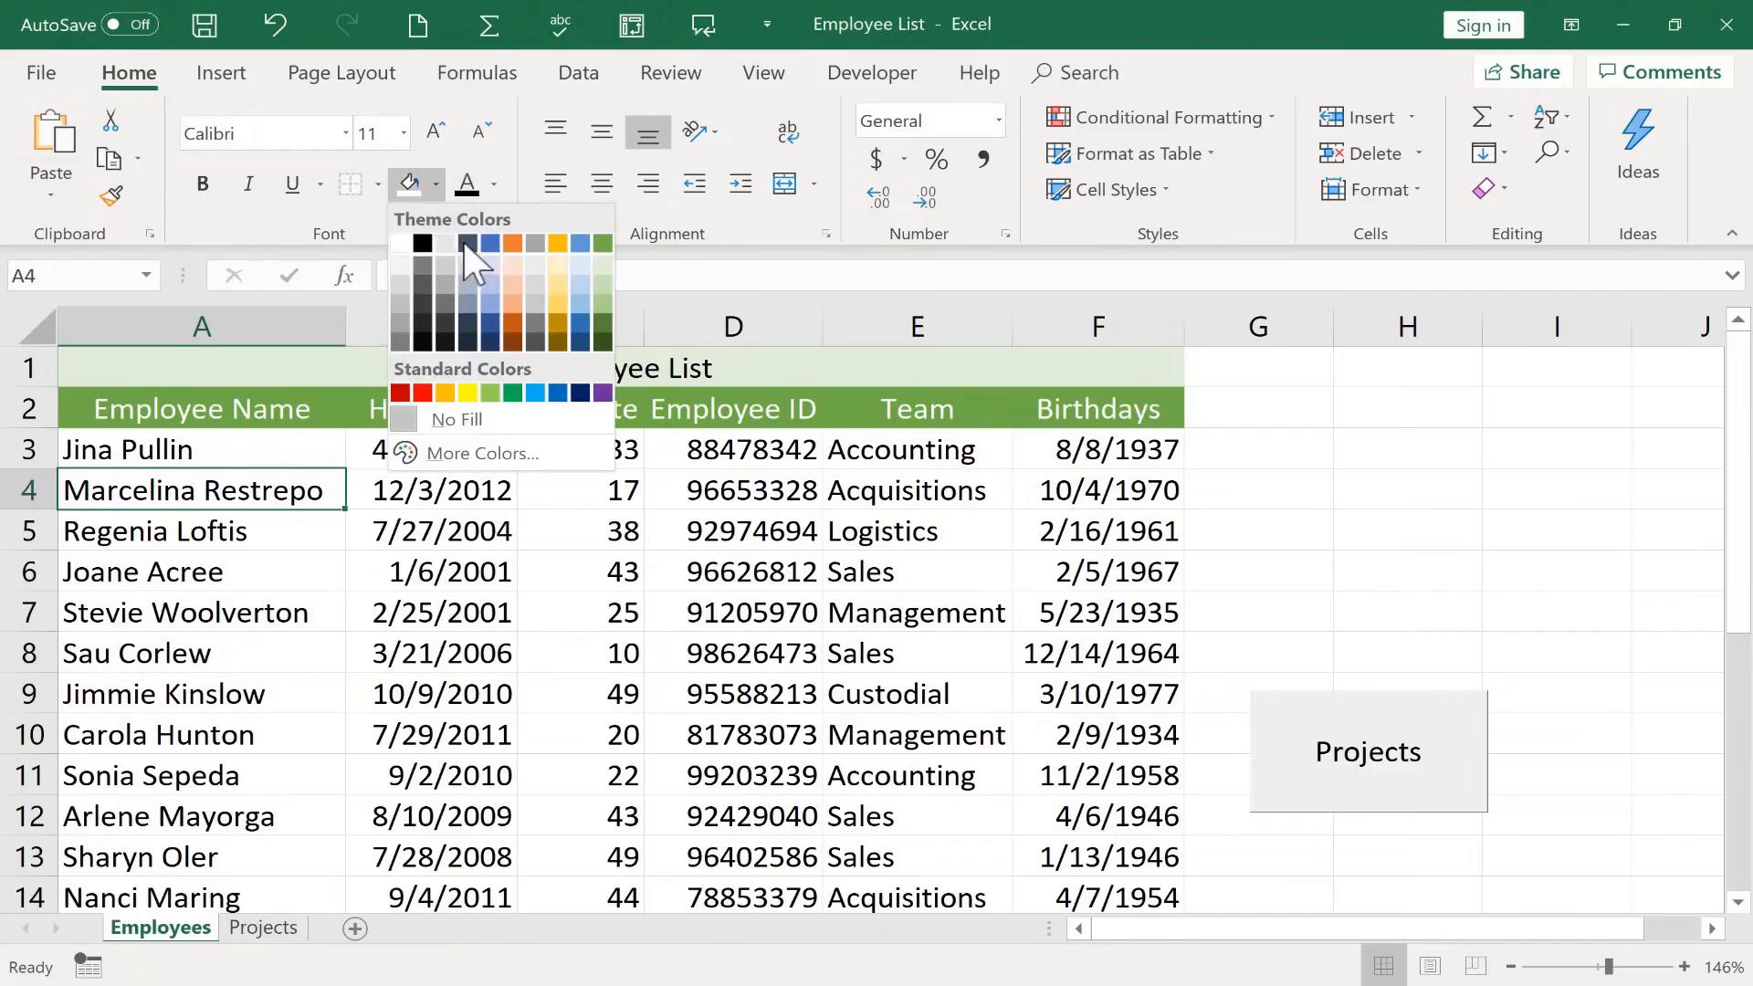
left_click(489, 297)
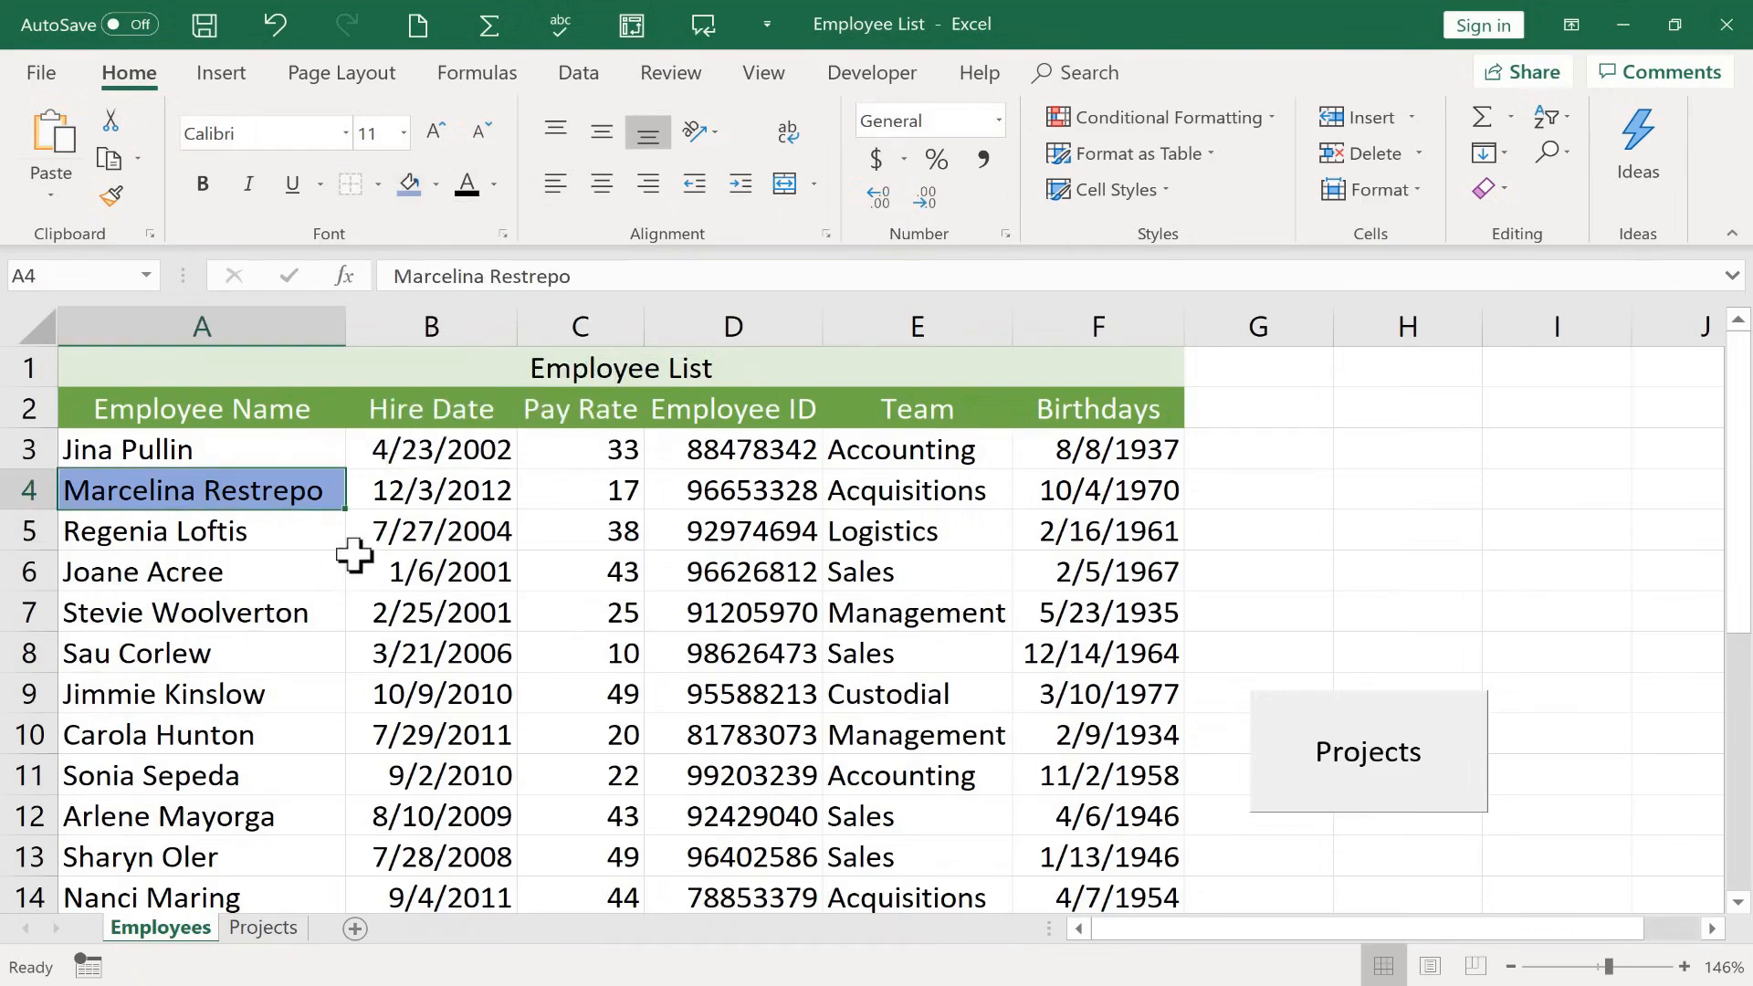
key("ctrl+z")
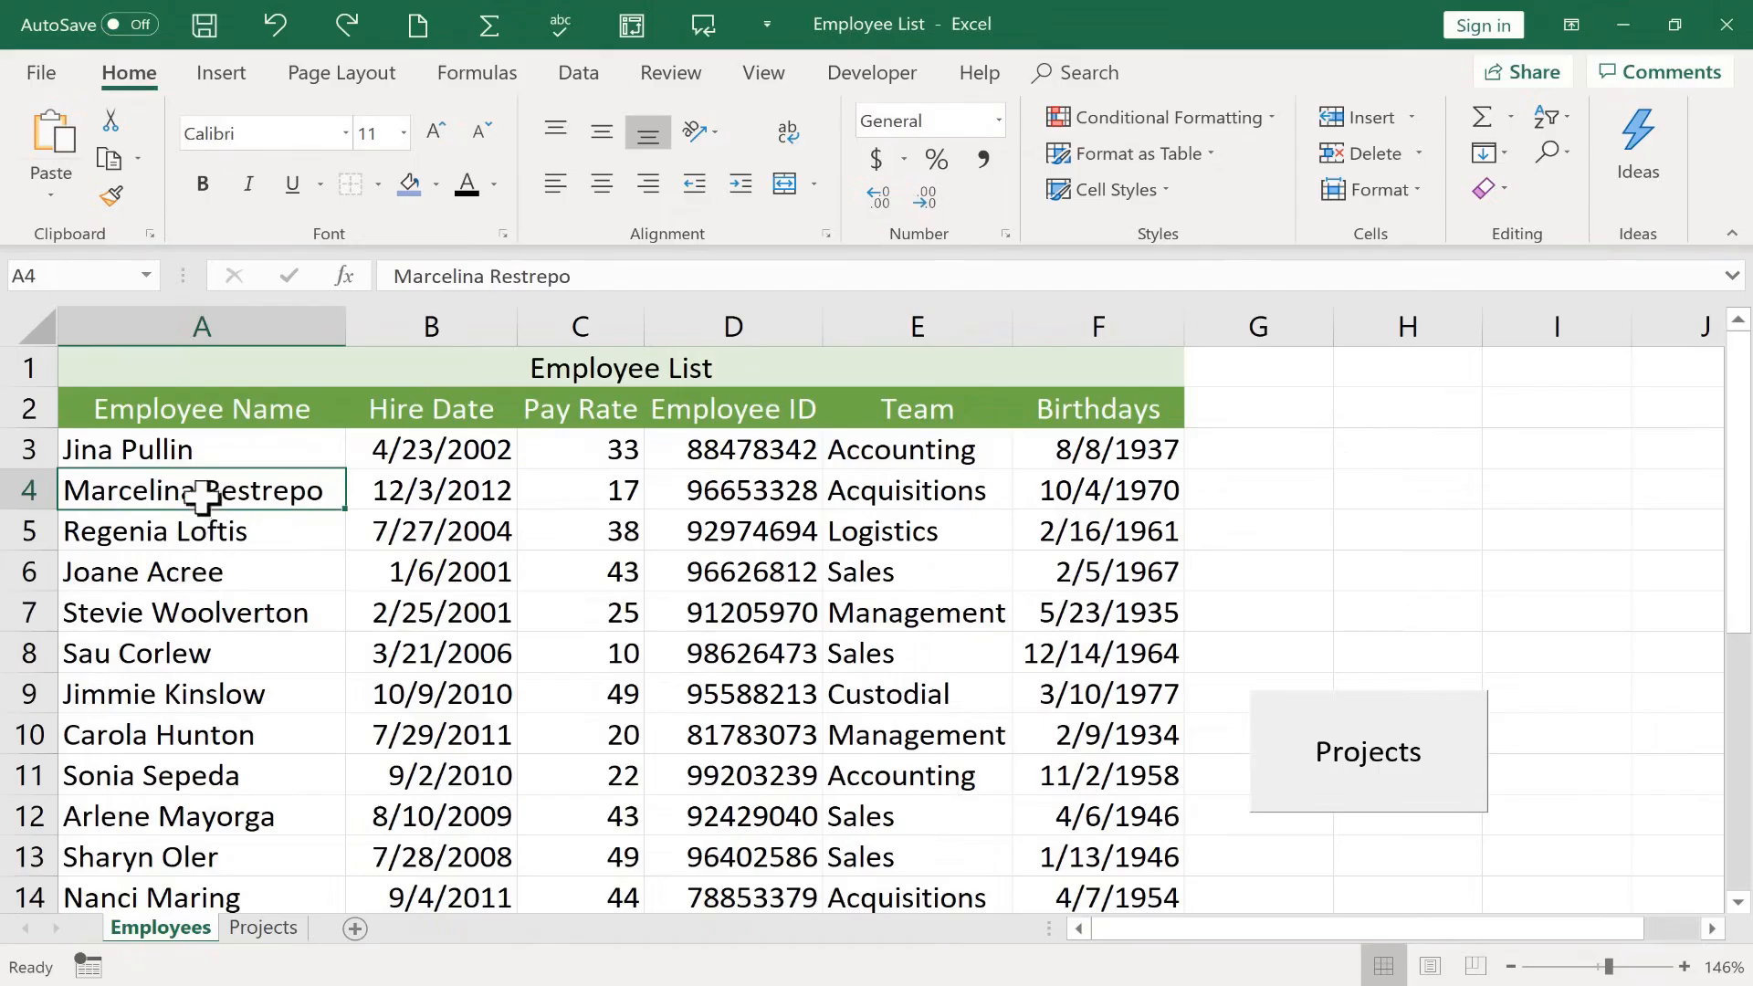
left_click(205, 537)
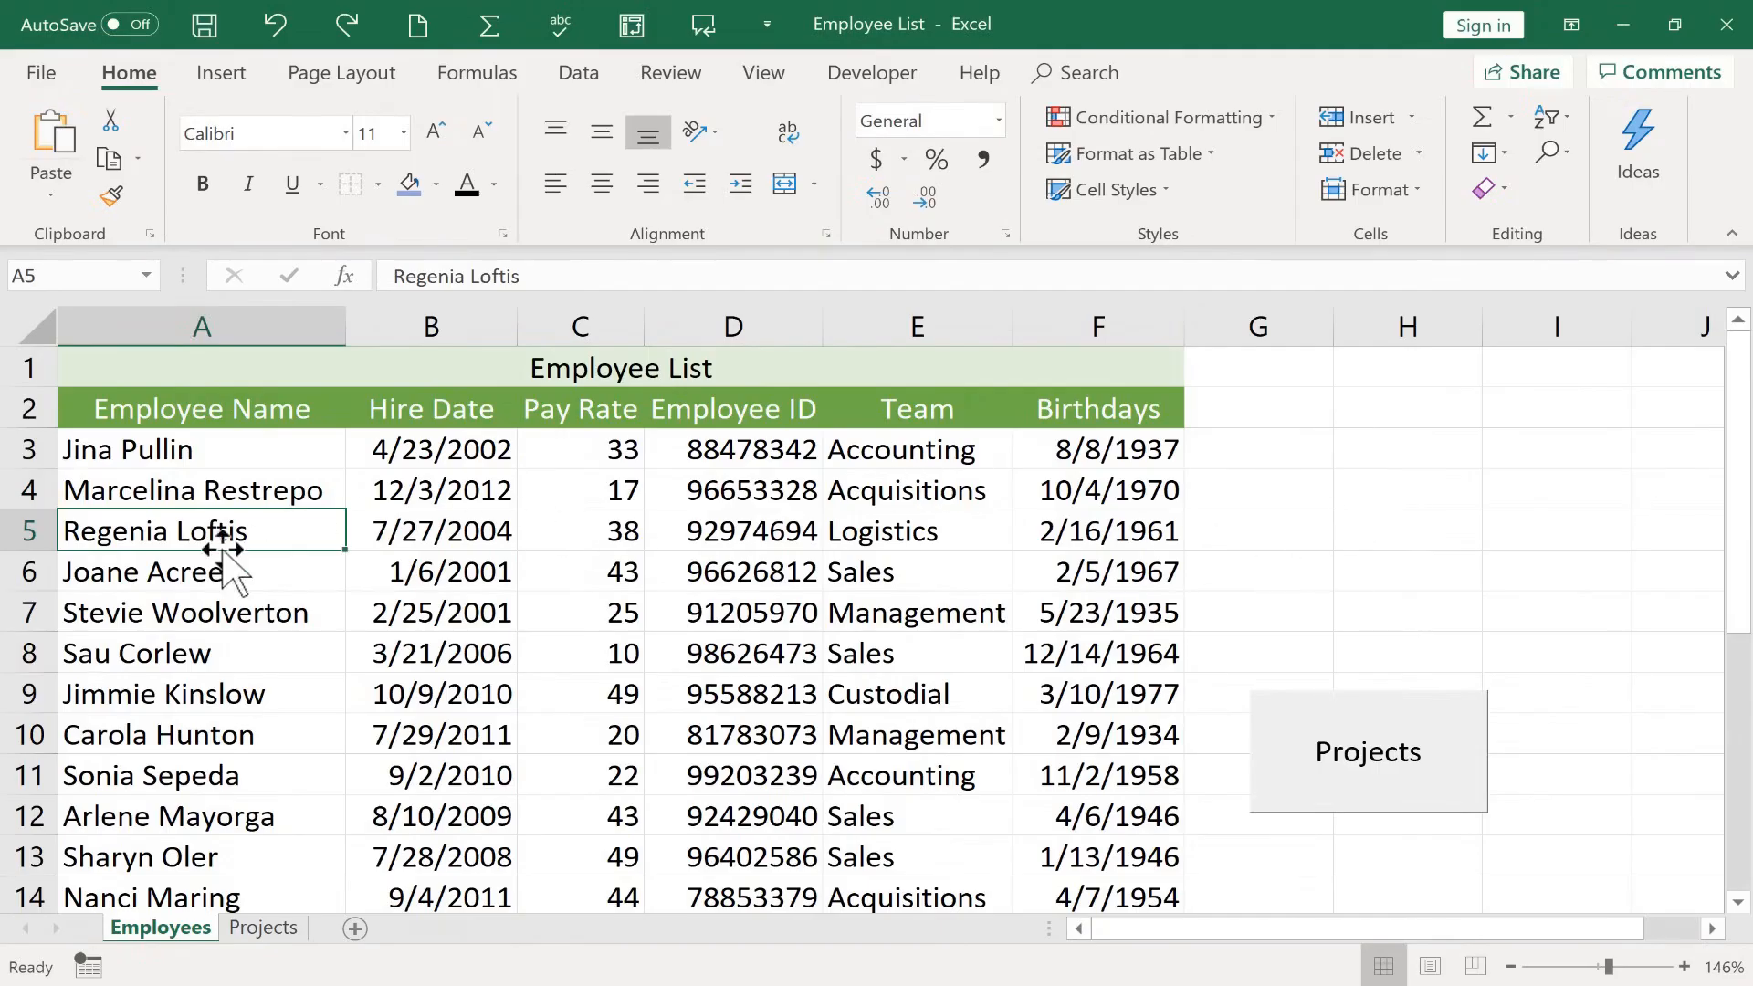
- With empty cell H2 selected, start recording a macro named MarkAsReviewed, stored in This Workbook, with R as its shortcut letter
left_click(1425, 410)
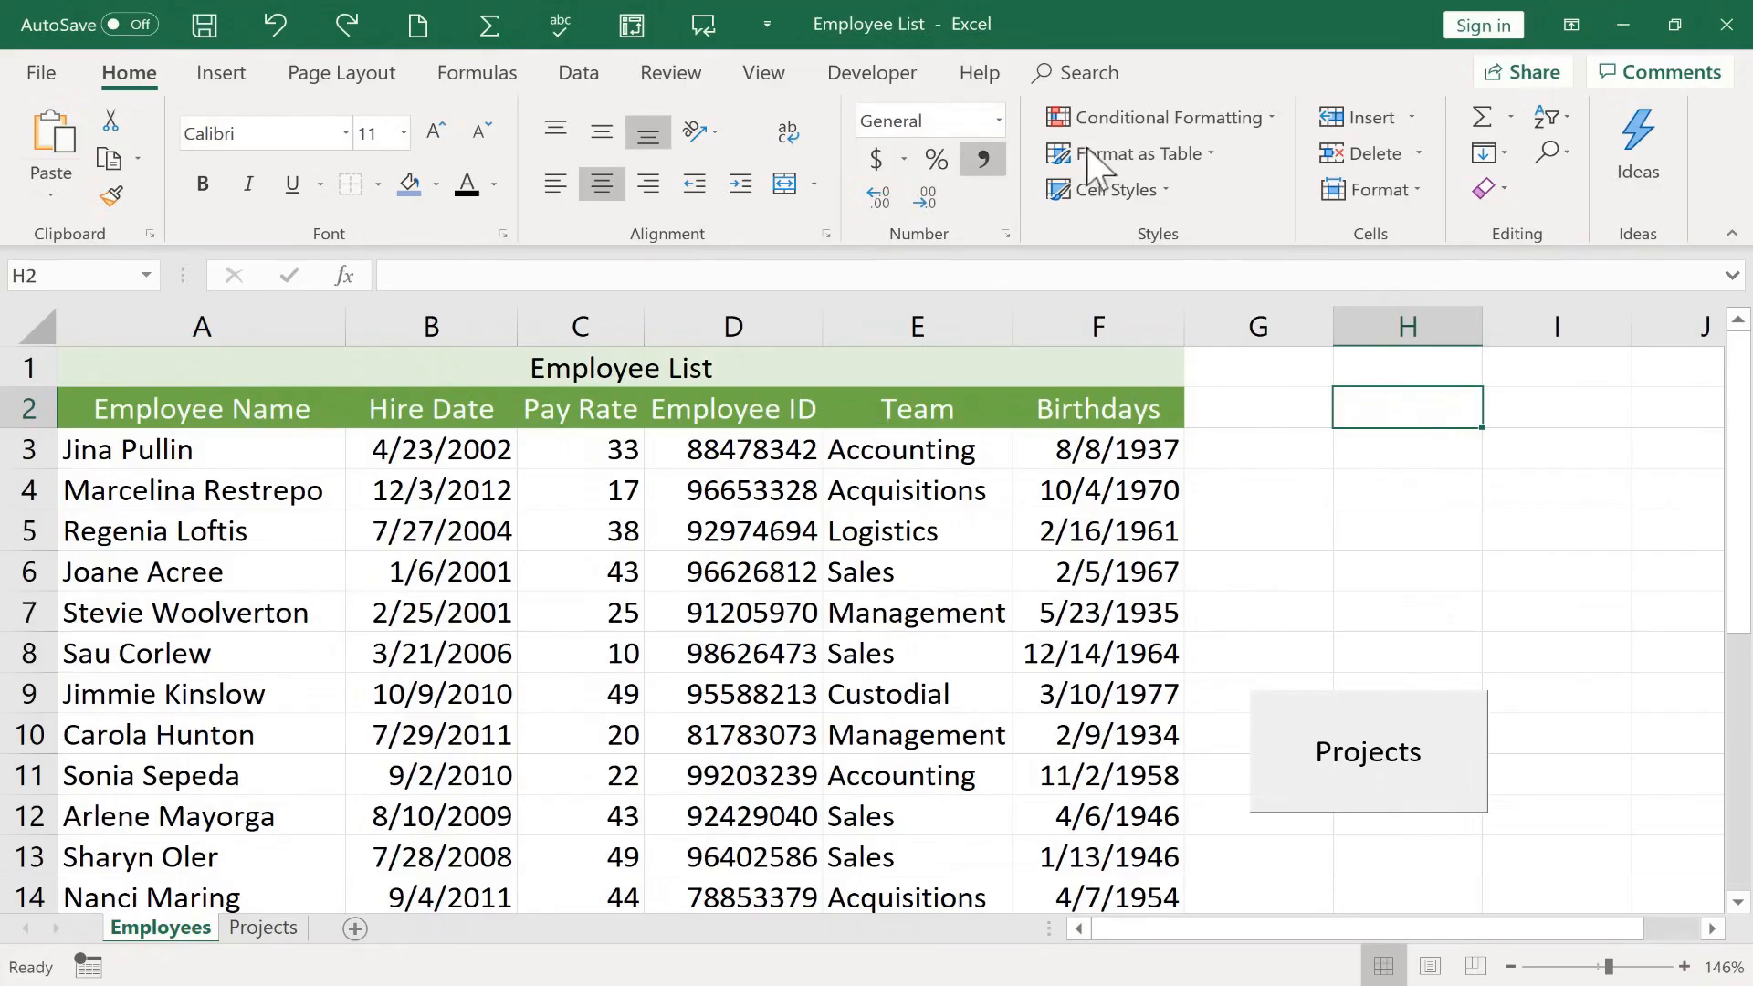
left_click(890, 73)
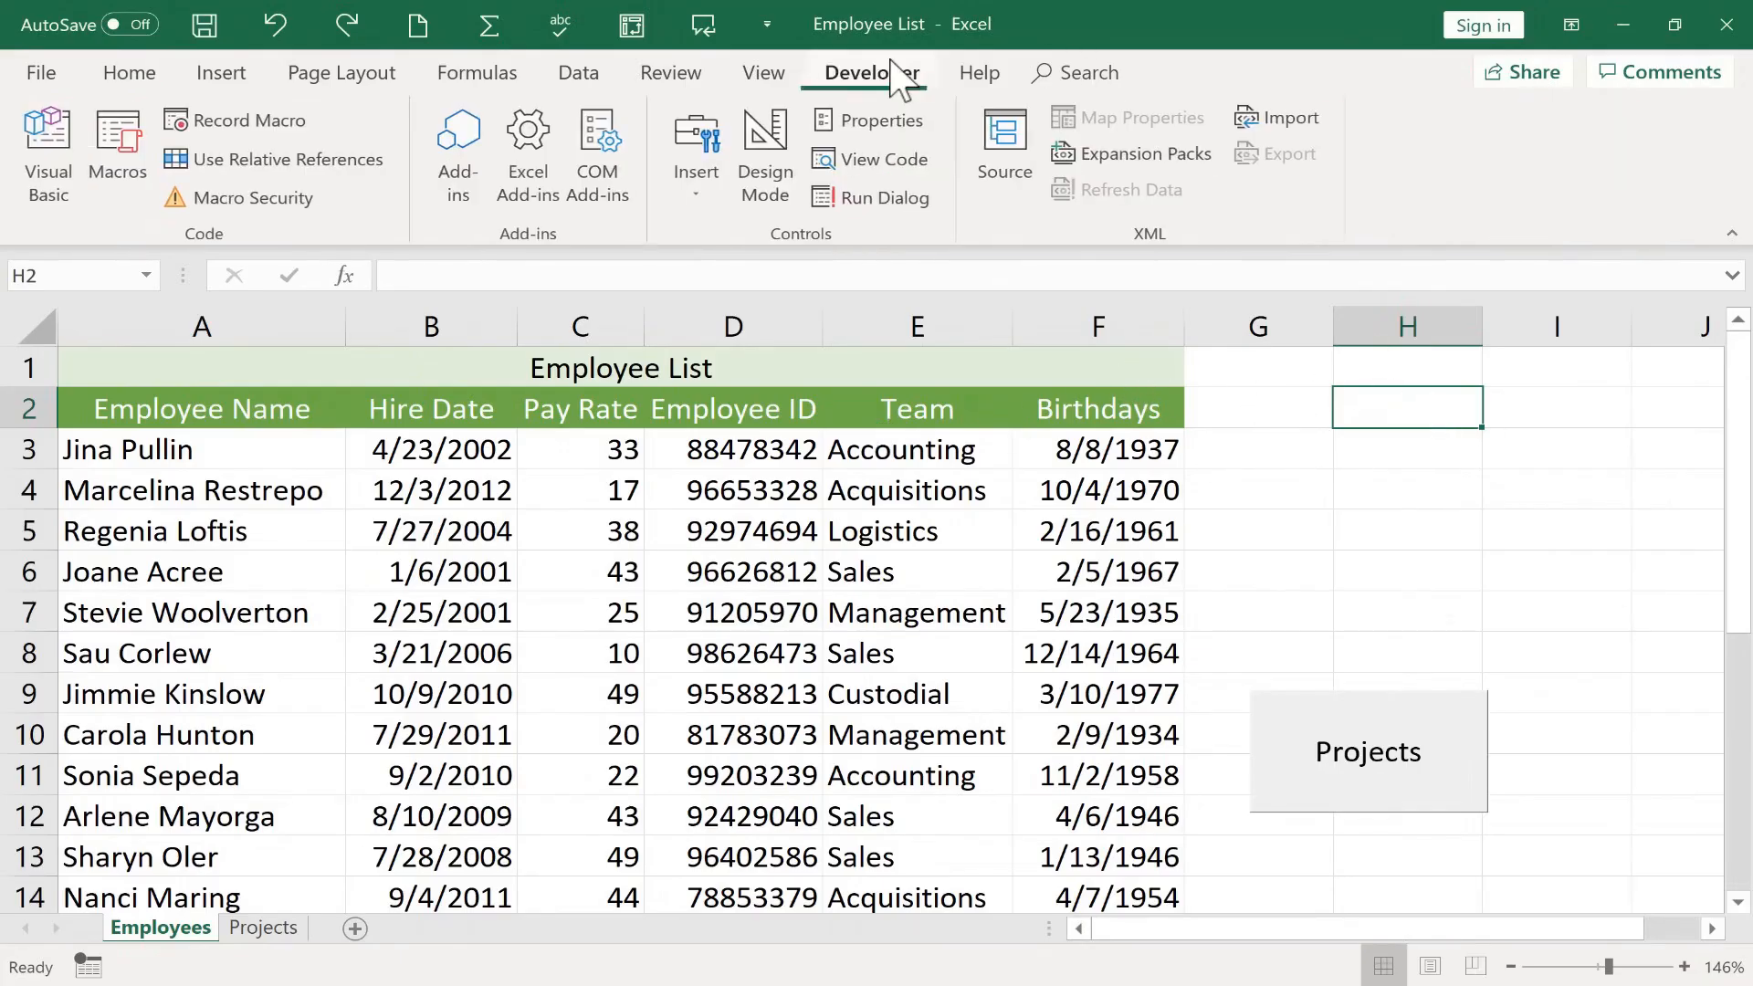
left_click(239, 137)
type("MarkAsReviewe")
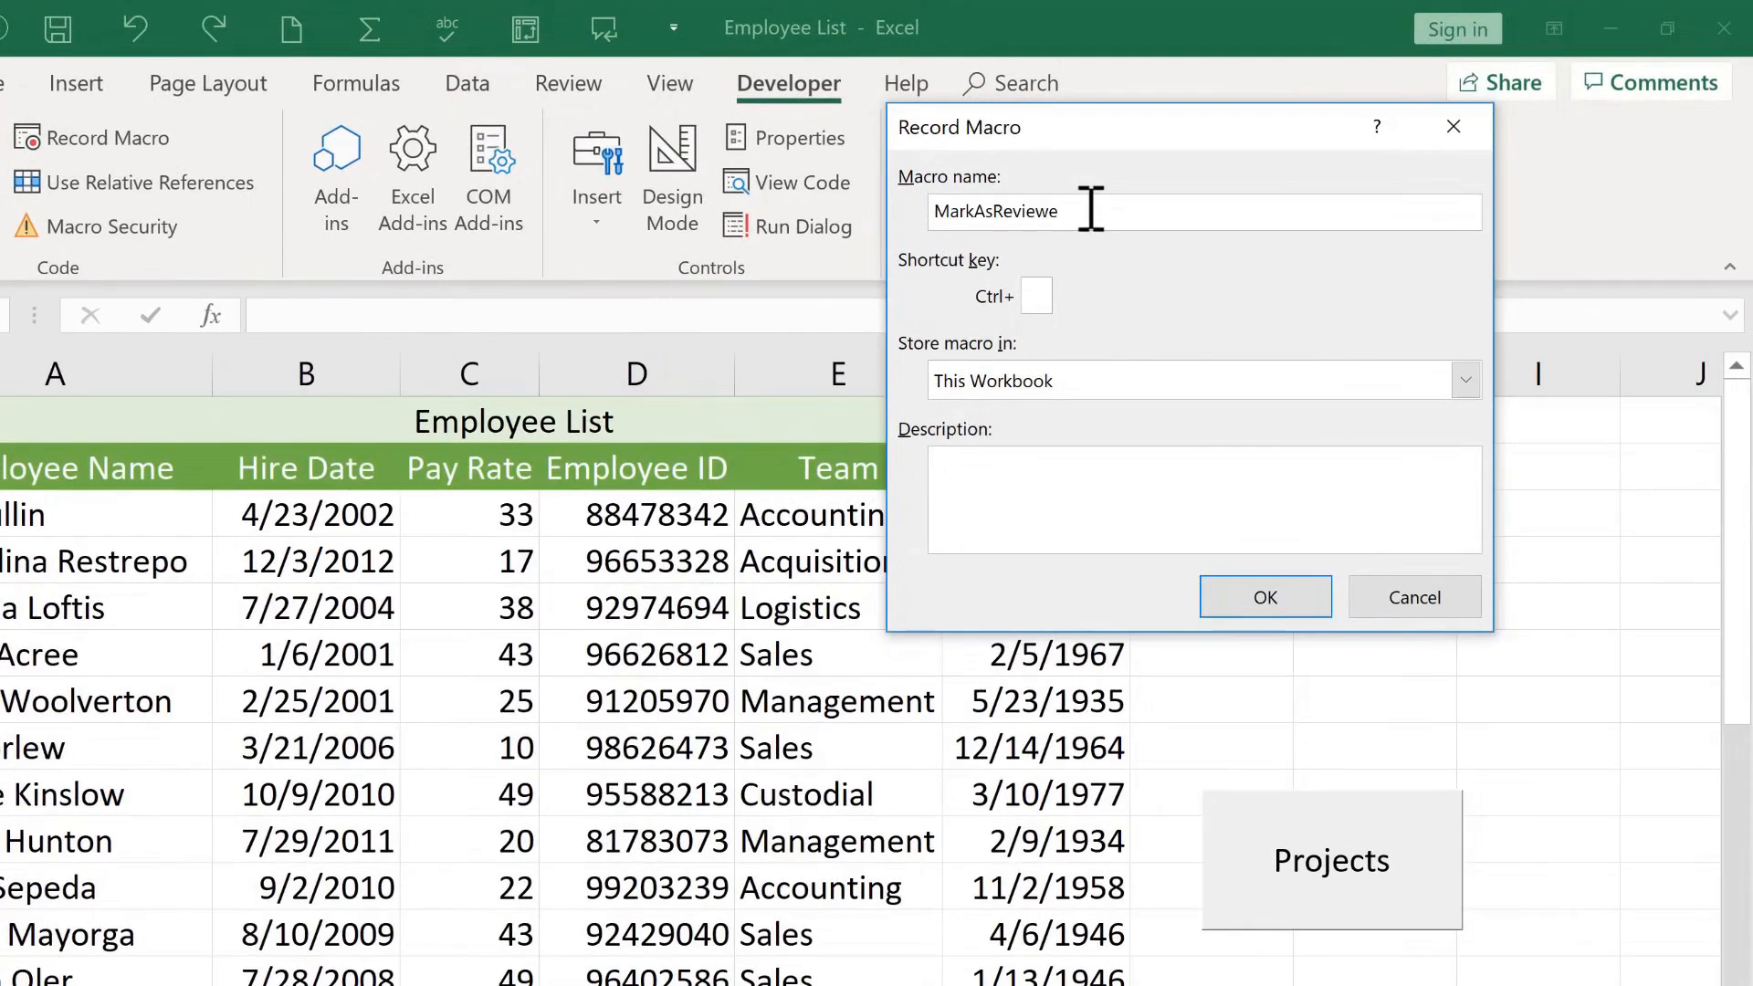
type("d")
left_click(1044, 300)
type("R")
left_click(1281, 600)
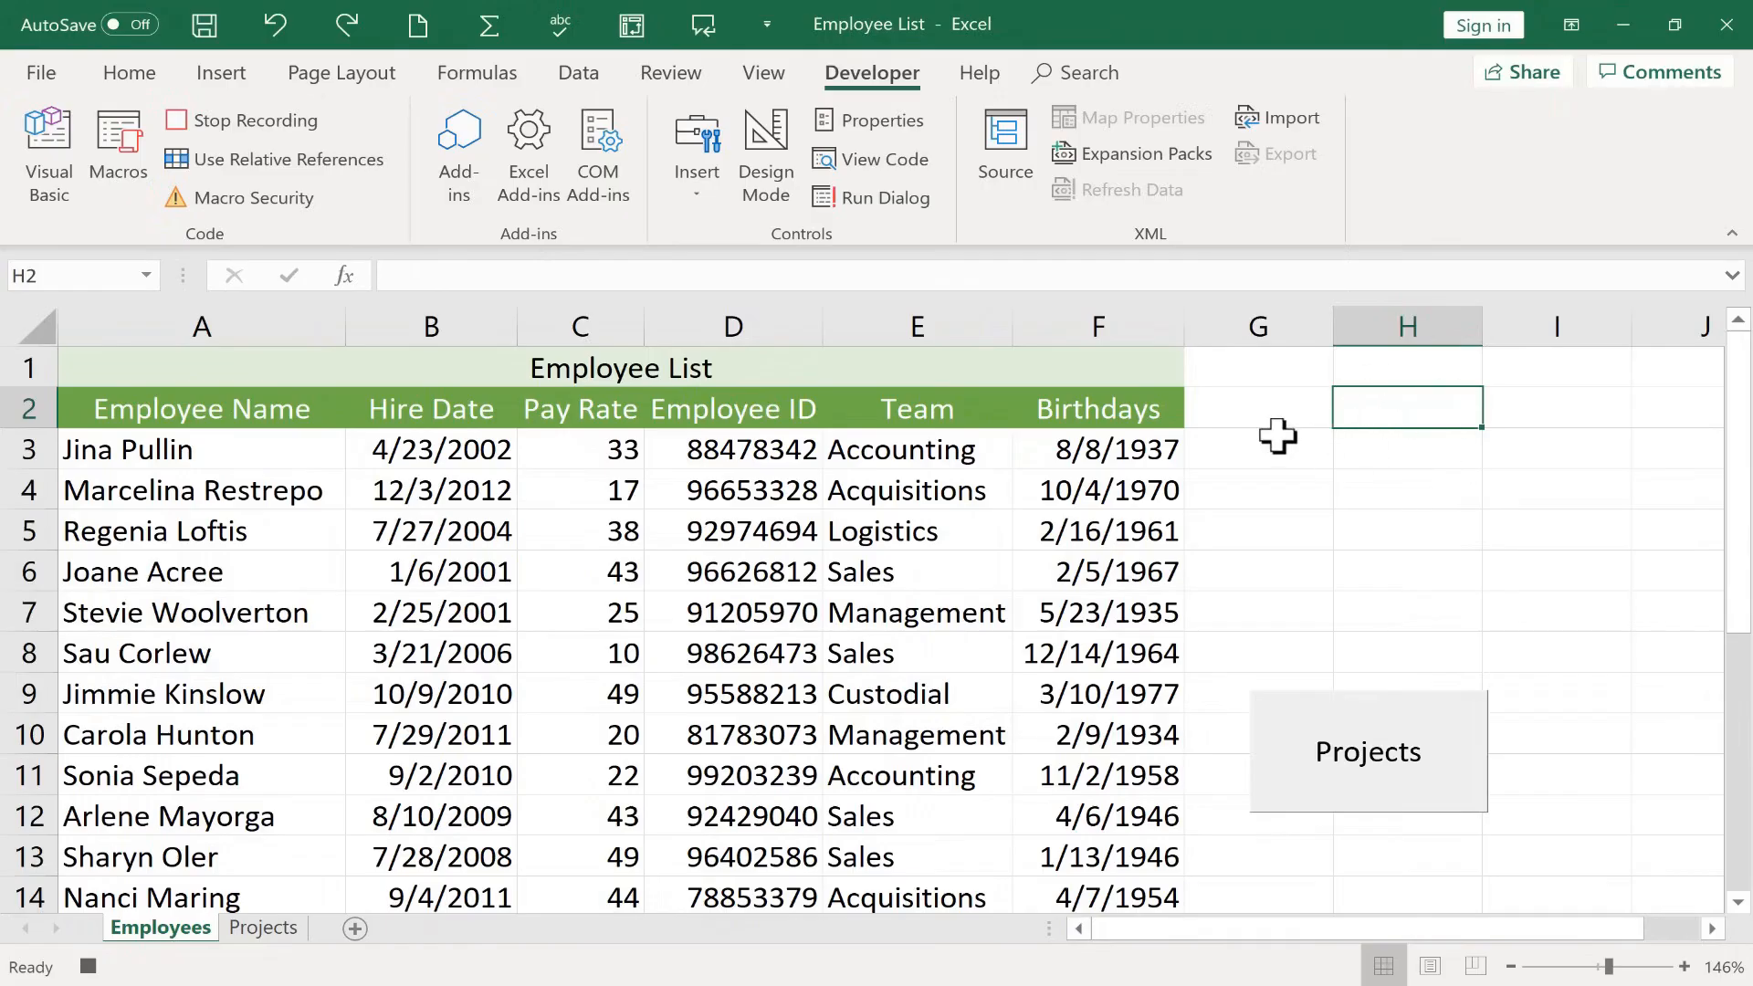
- Fill cell H2 with the medium blue theme color and stop recording the macro
left_click(135, 75)
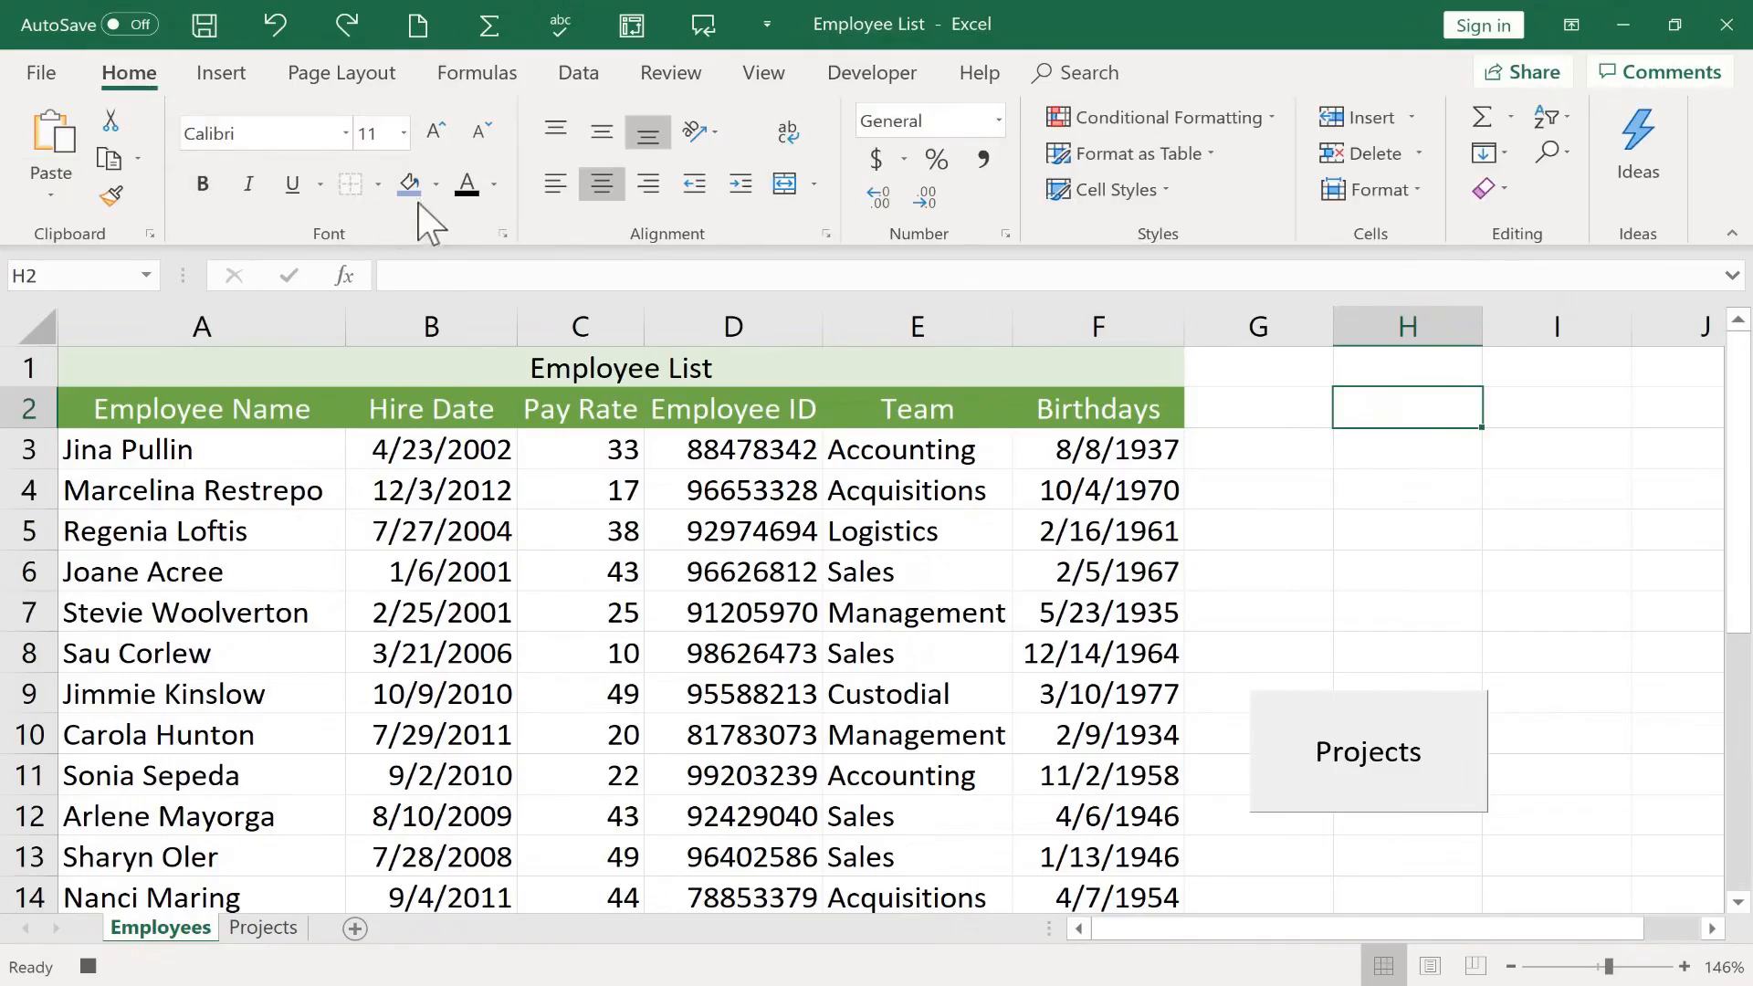
left_click(433, 183)
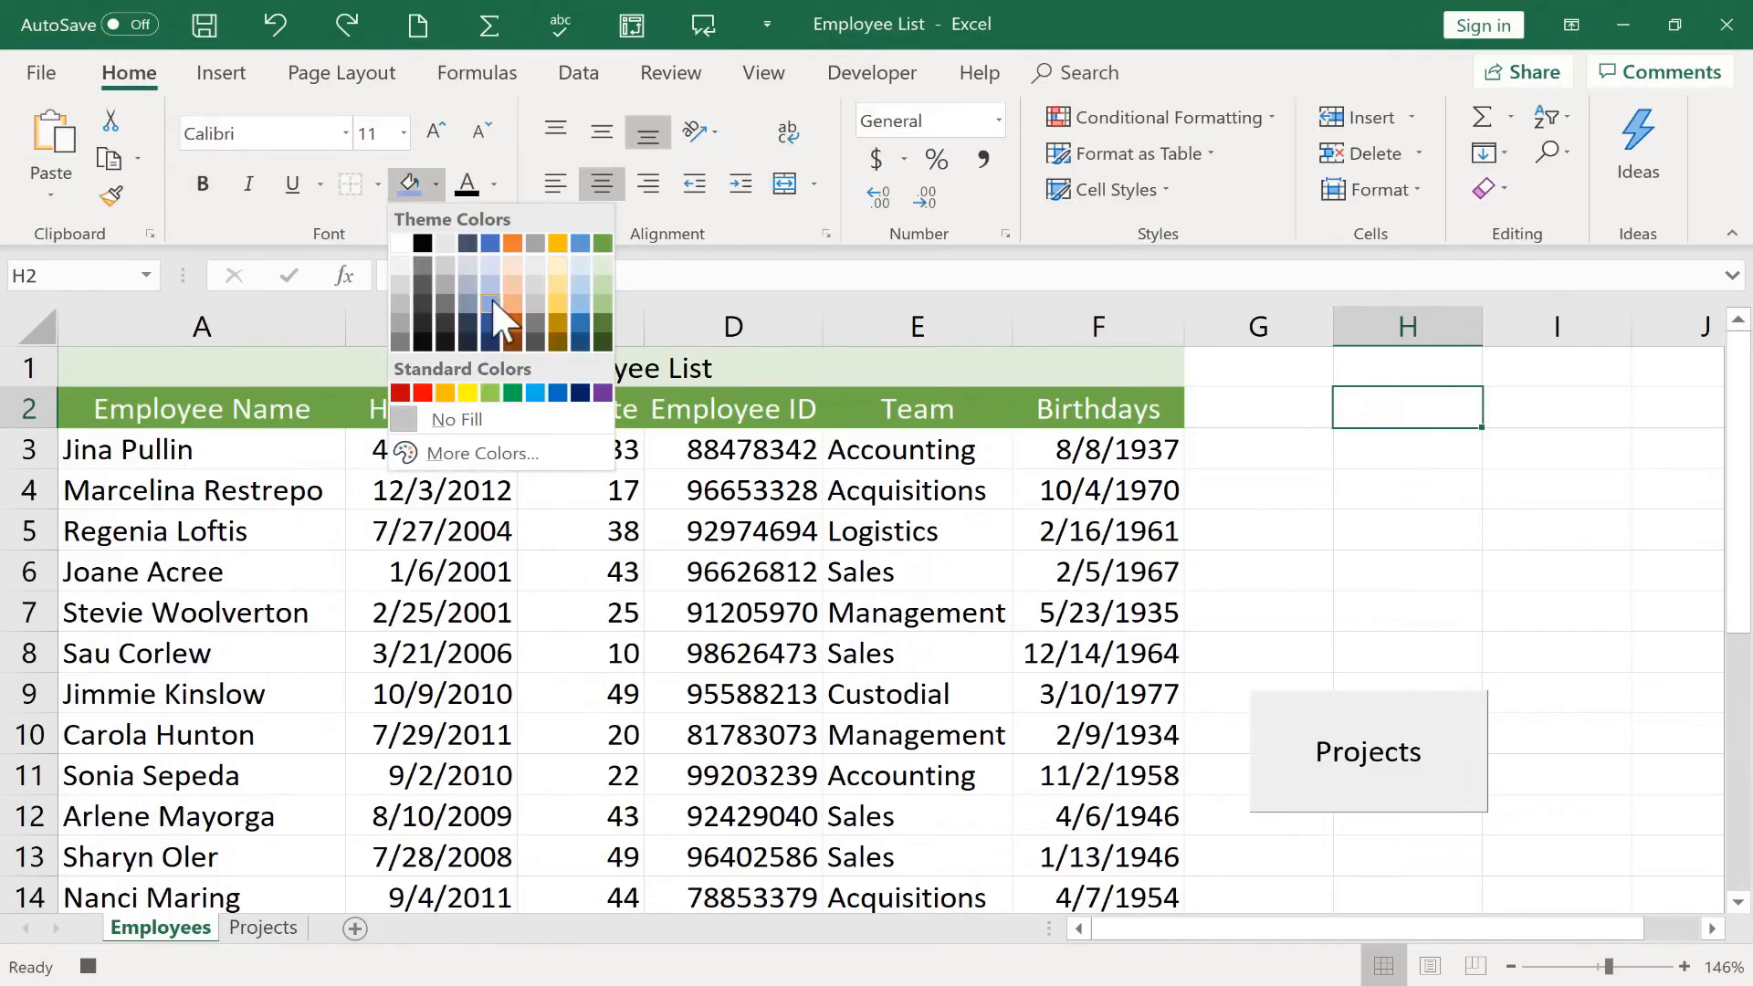
left_click(491, 297)
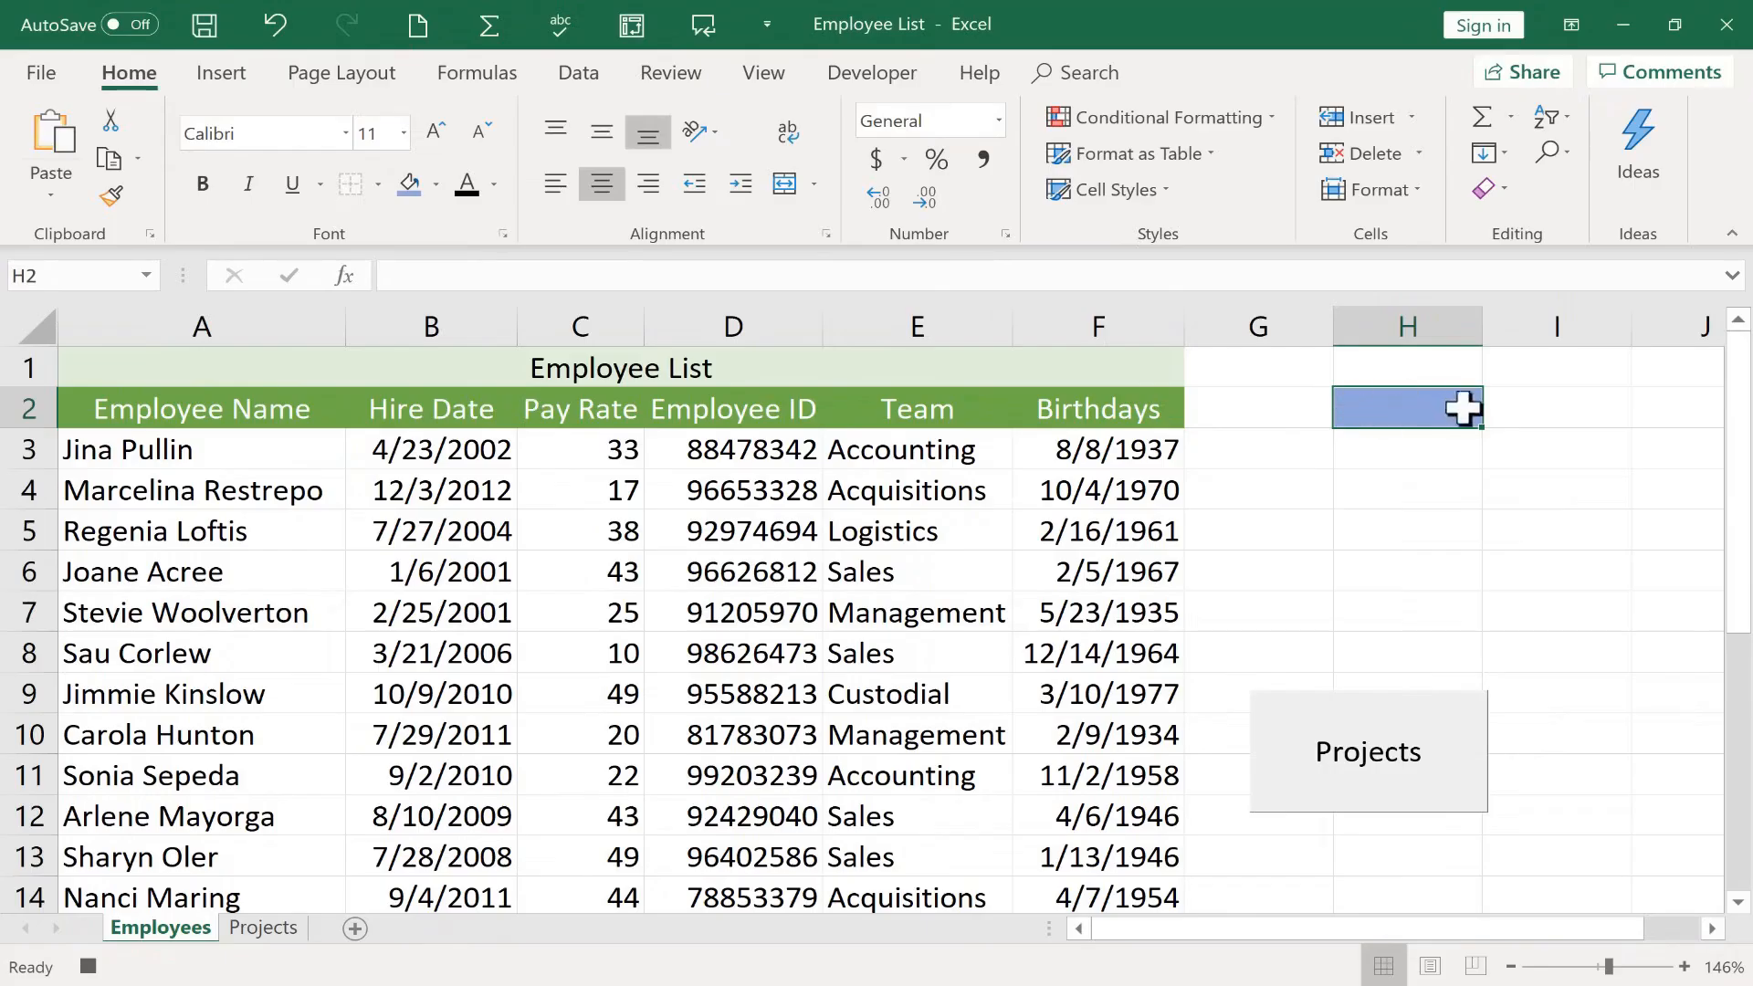
left_click(872, 75)
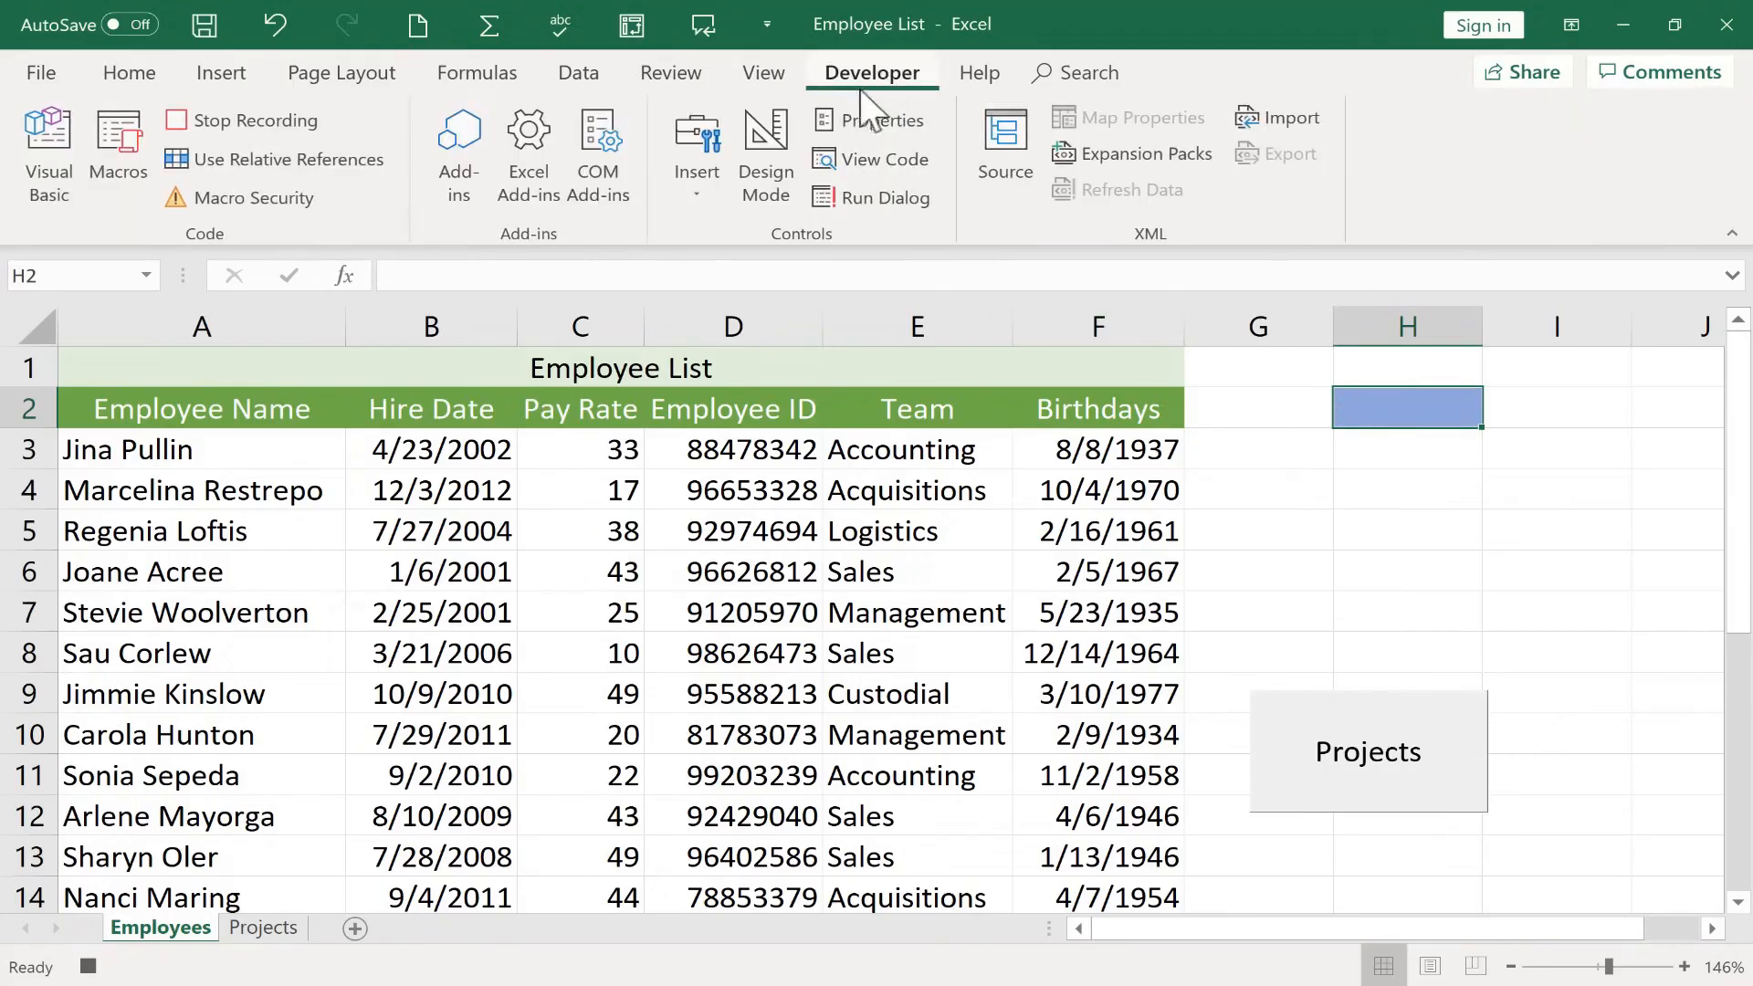
left_click(235, 135)
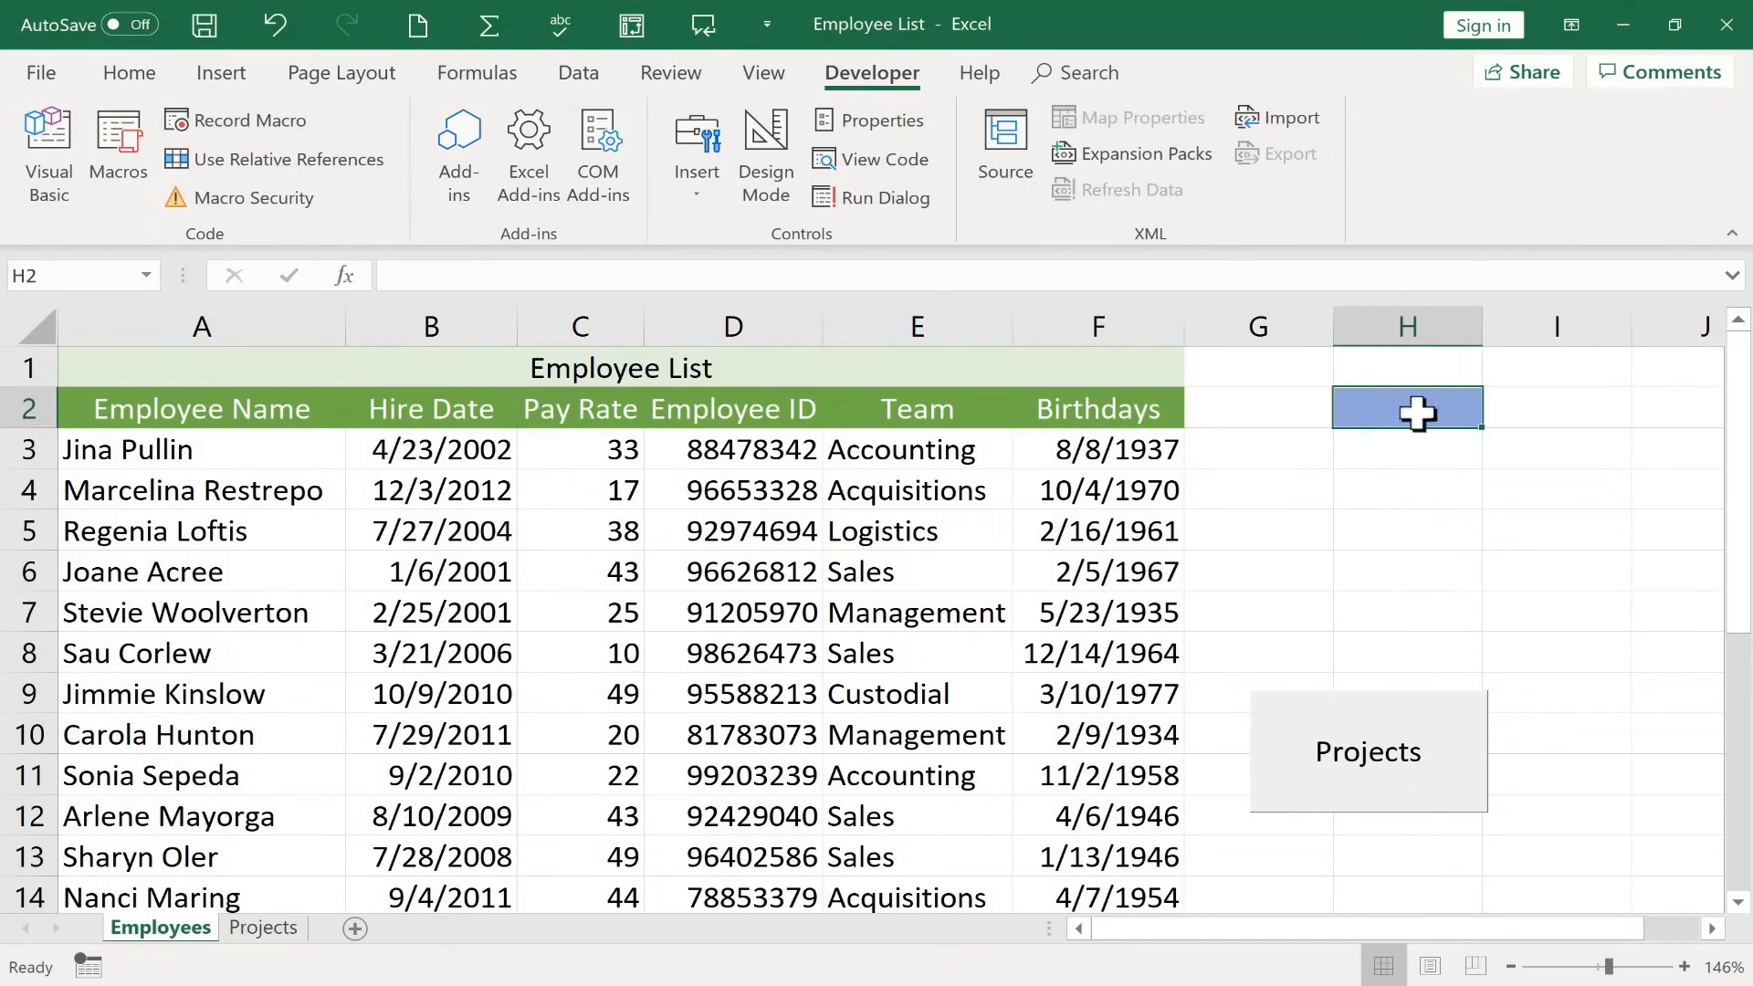
left_click(192, 461)
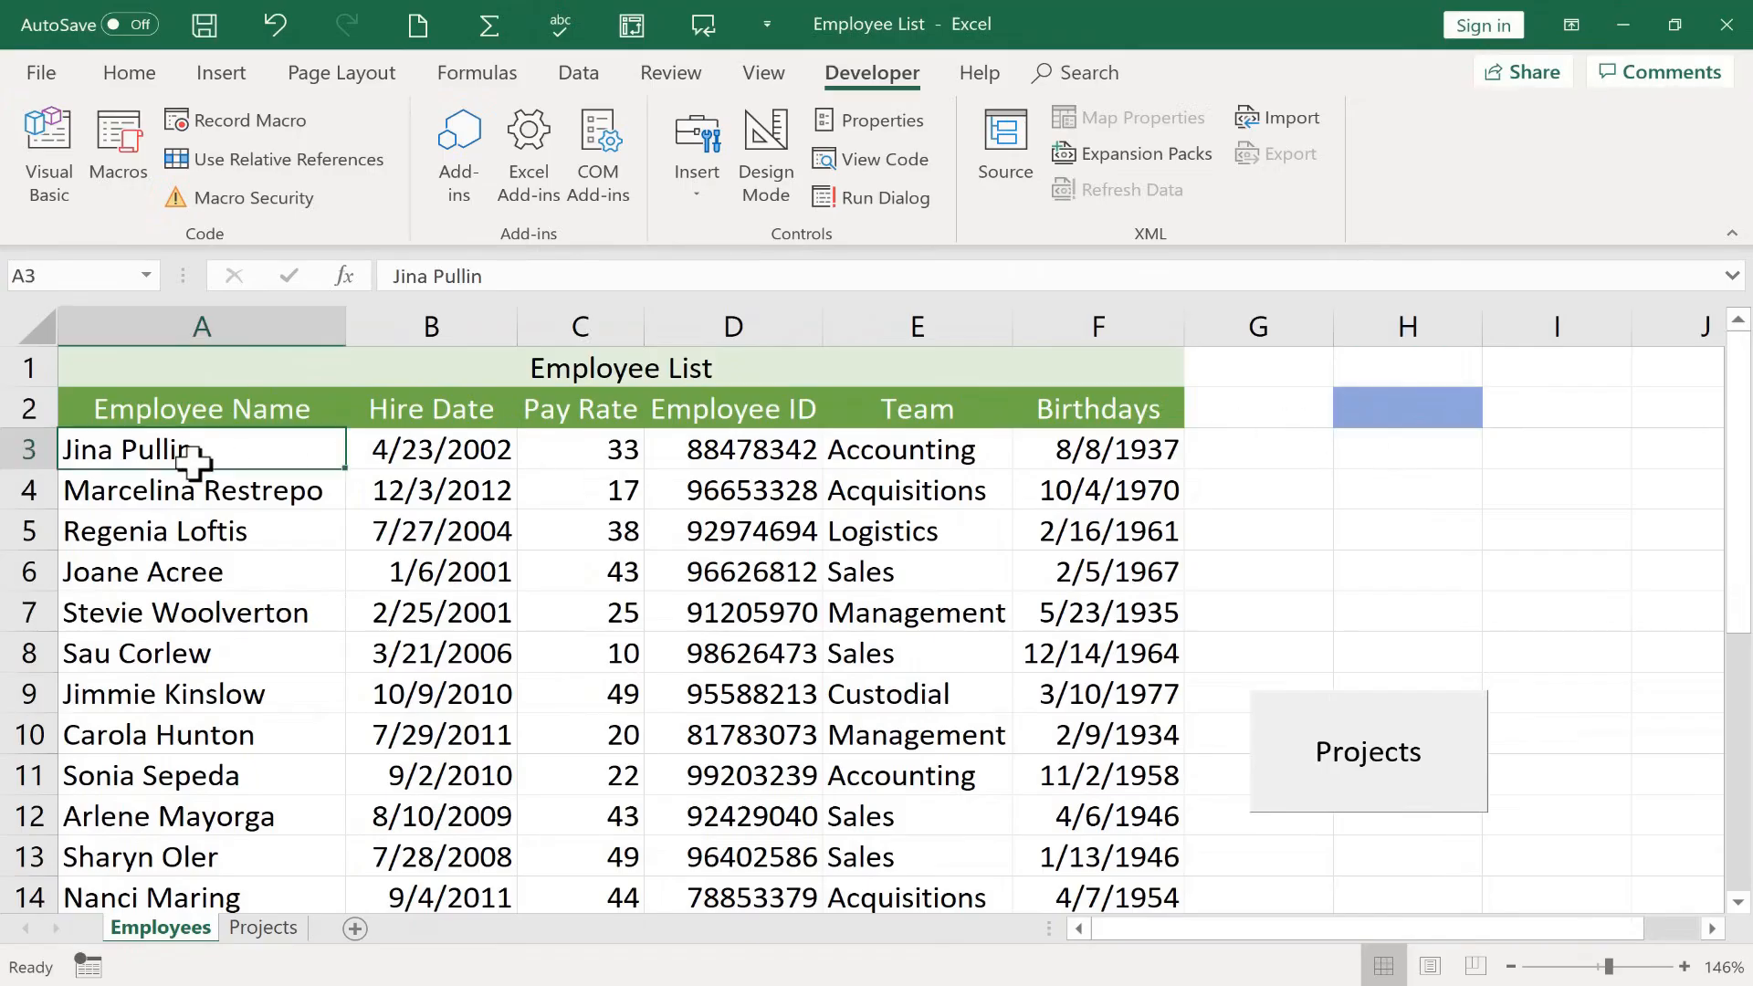
left_click(188, 547)
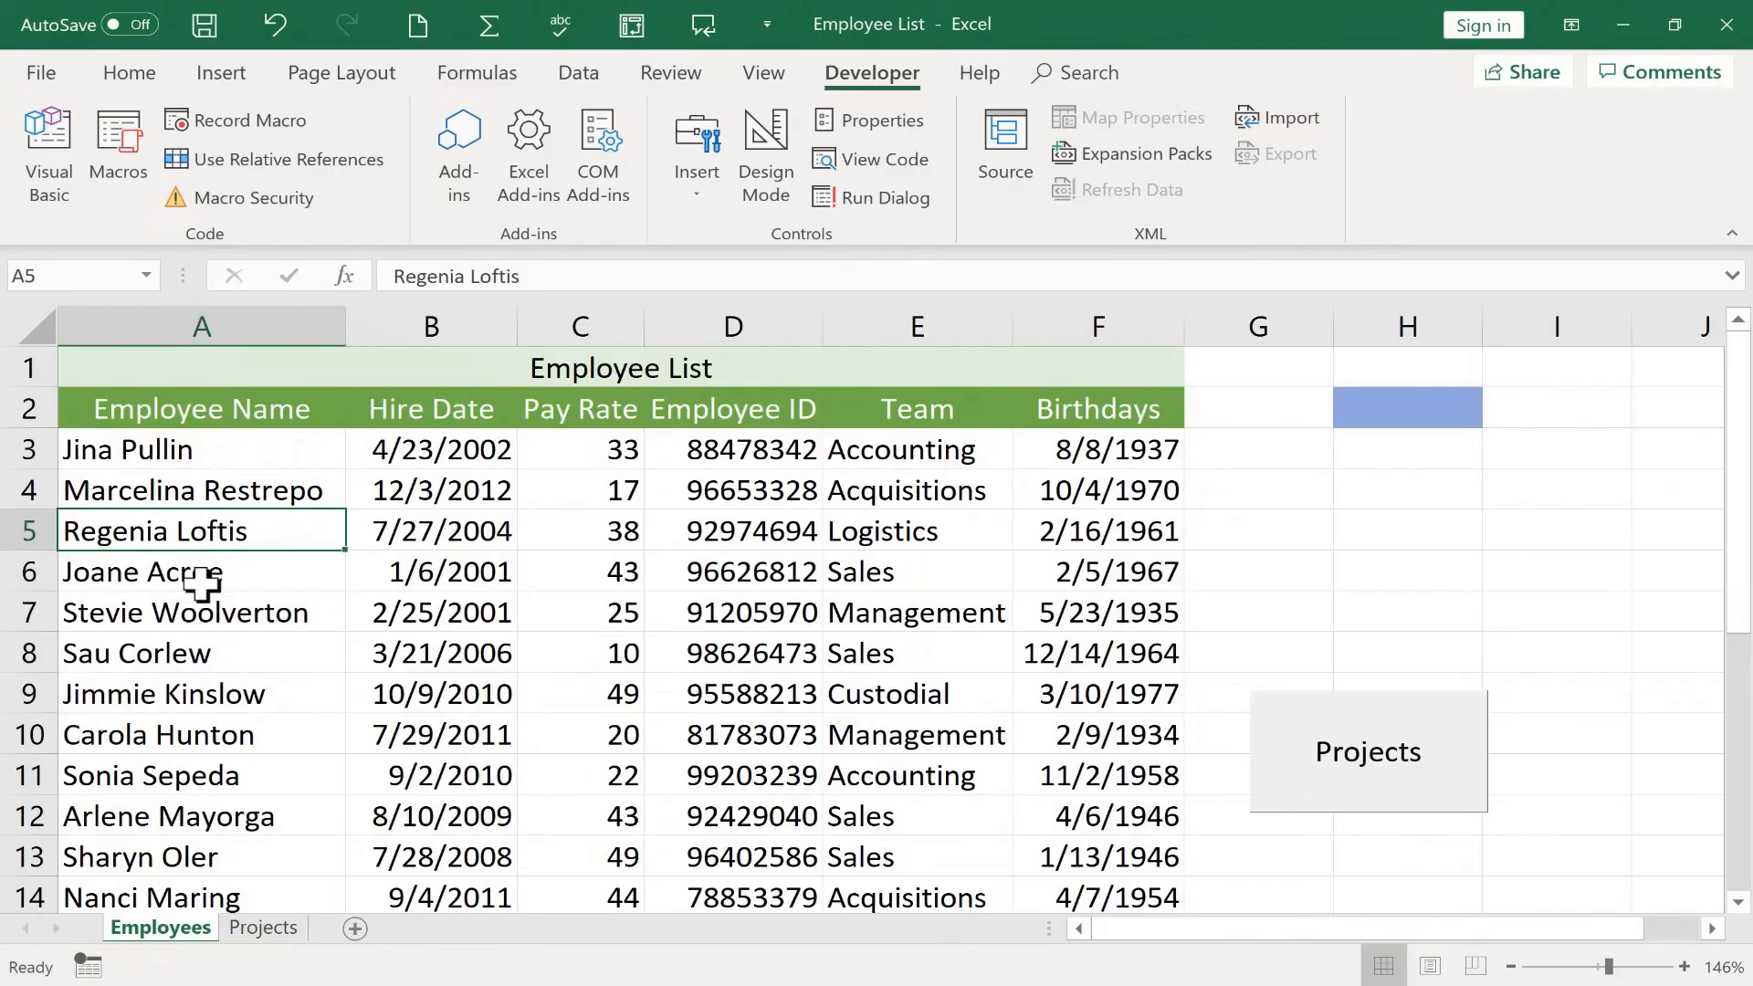
left_click(202, 582)
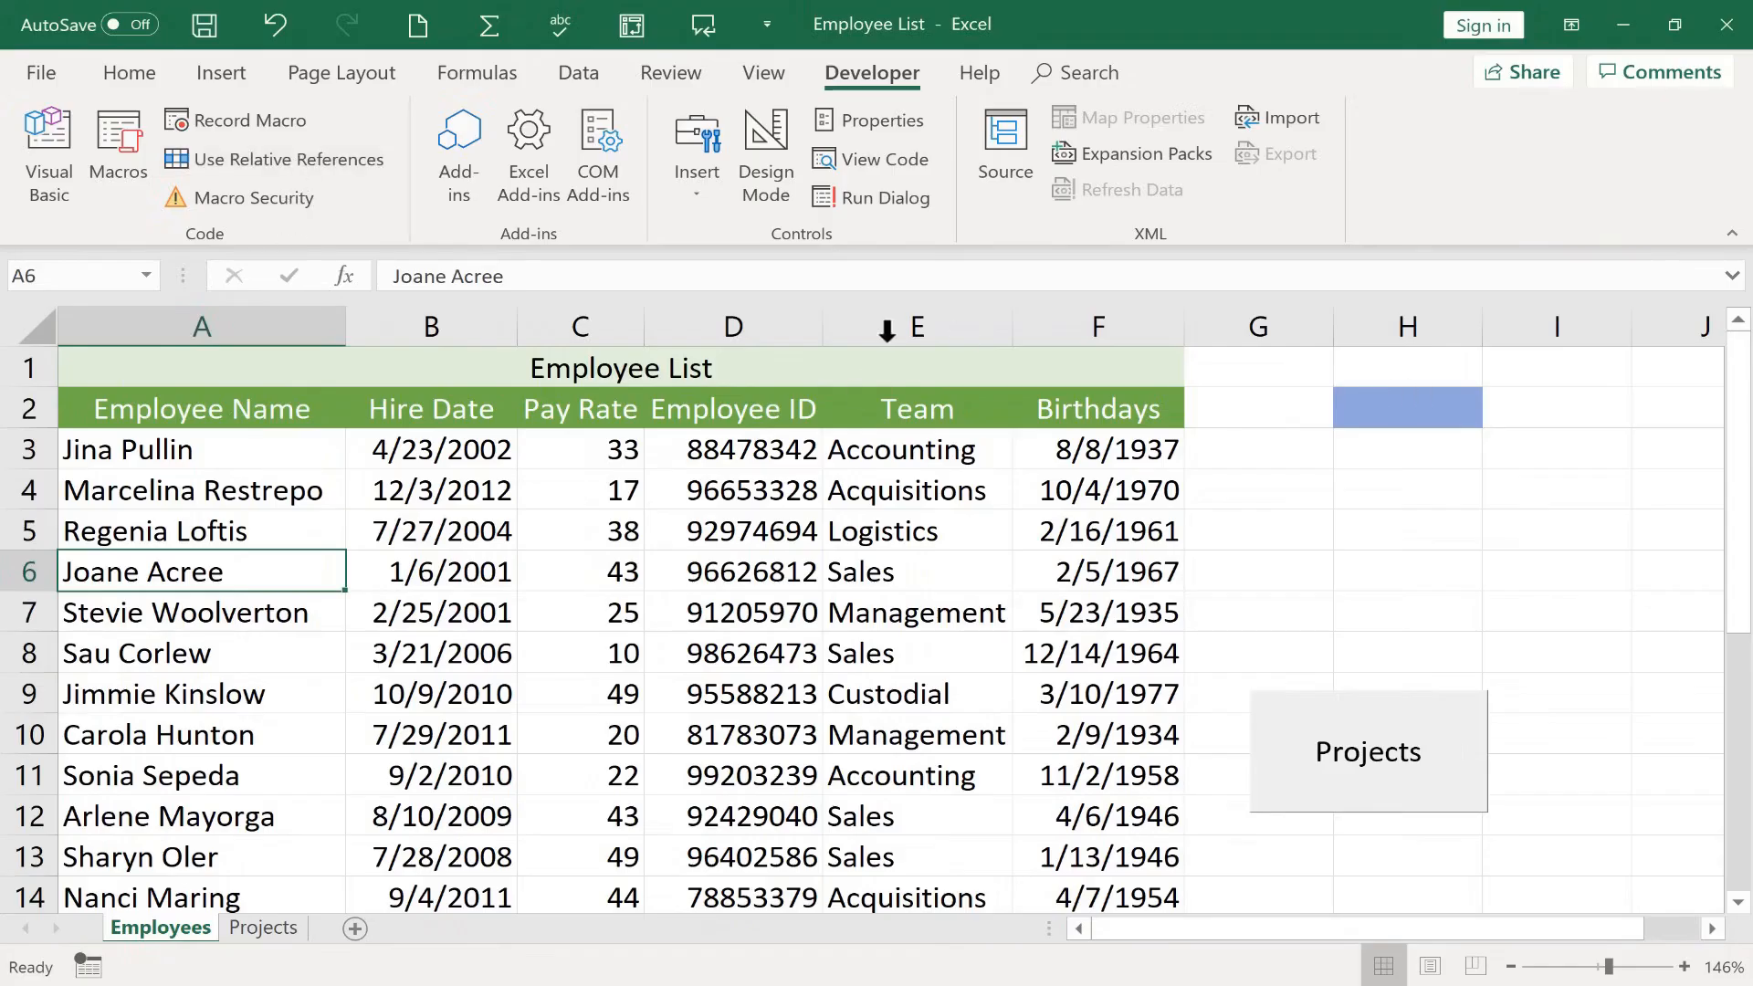
left_click(1438, 406)
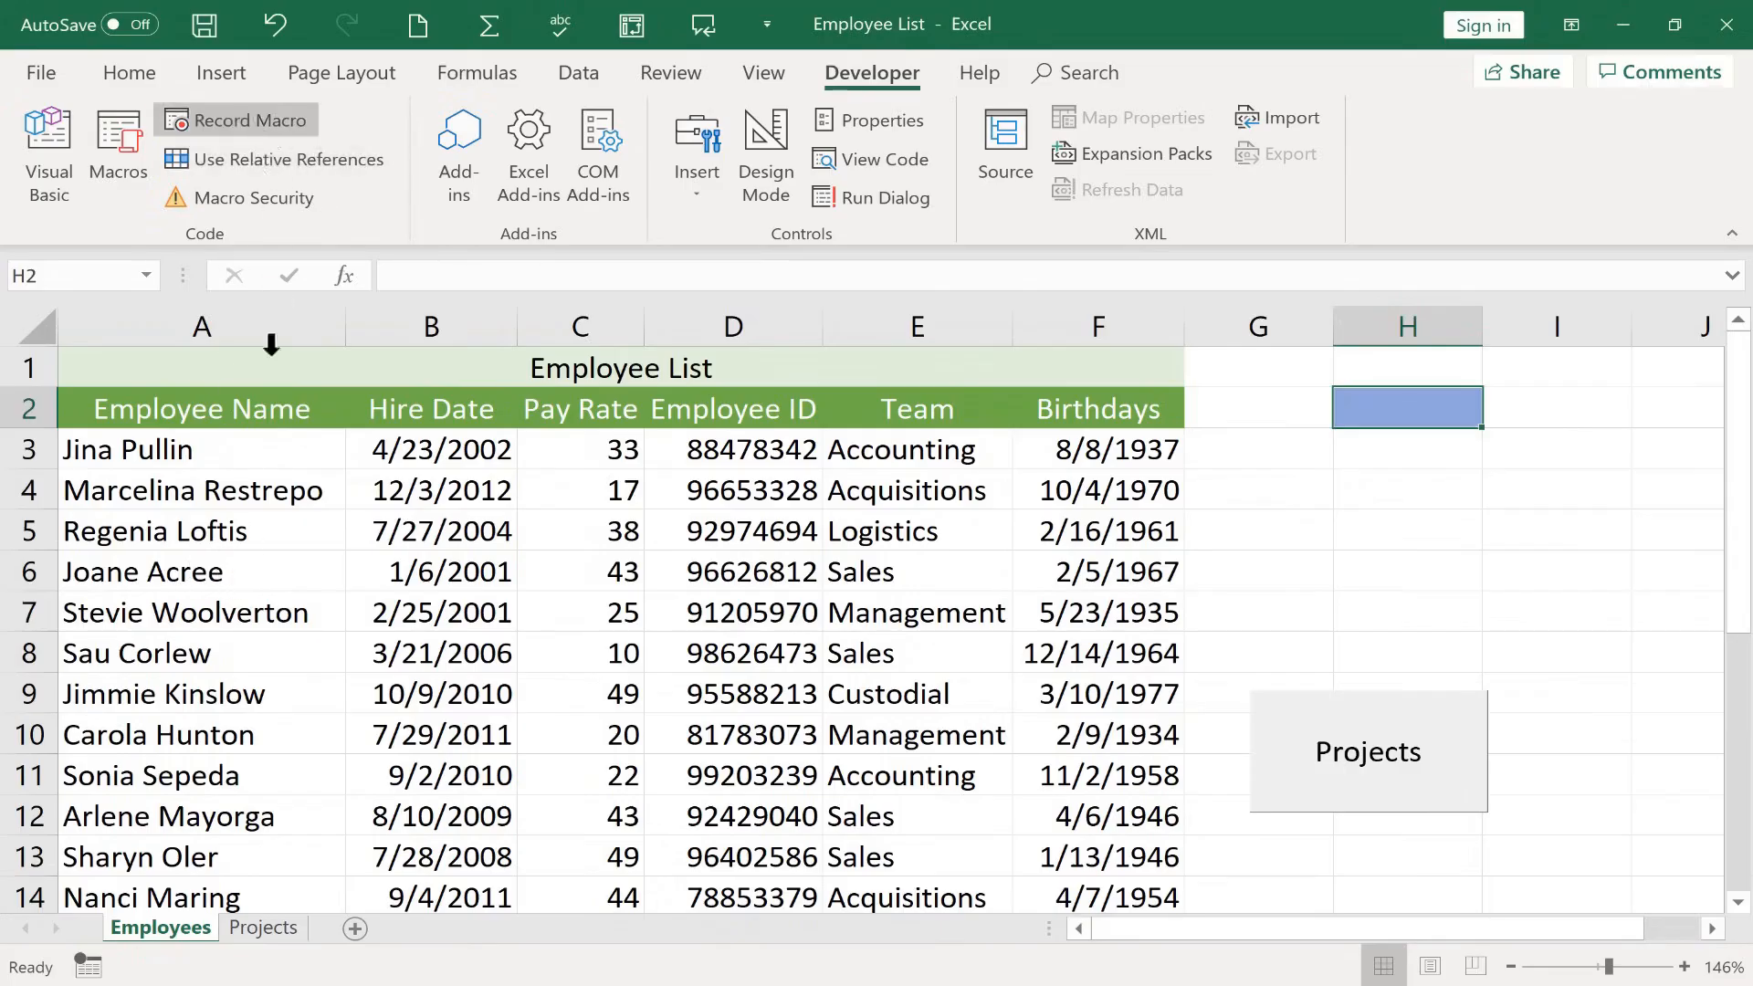
left_click(235, 566)
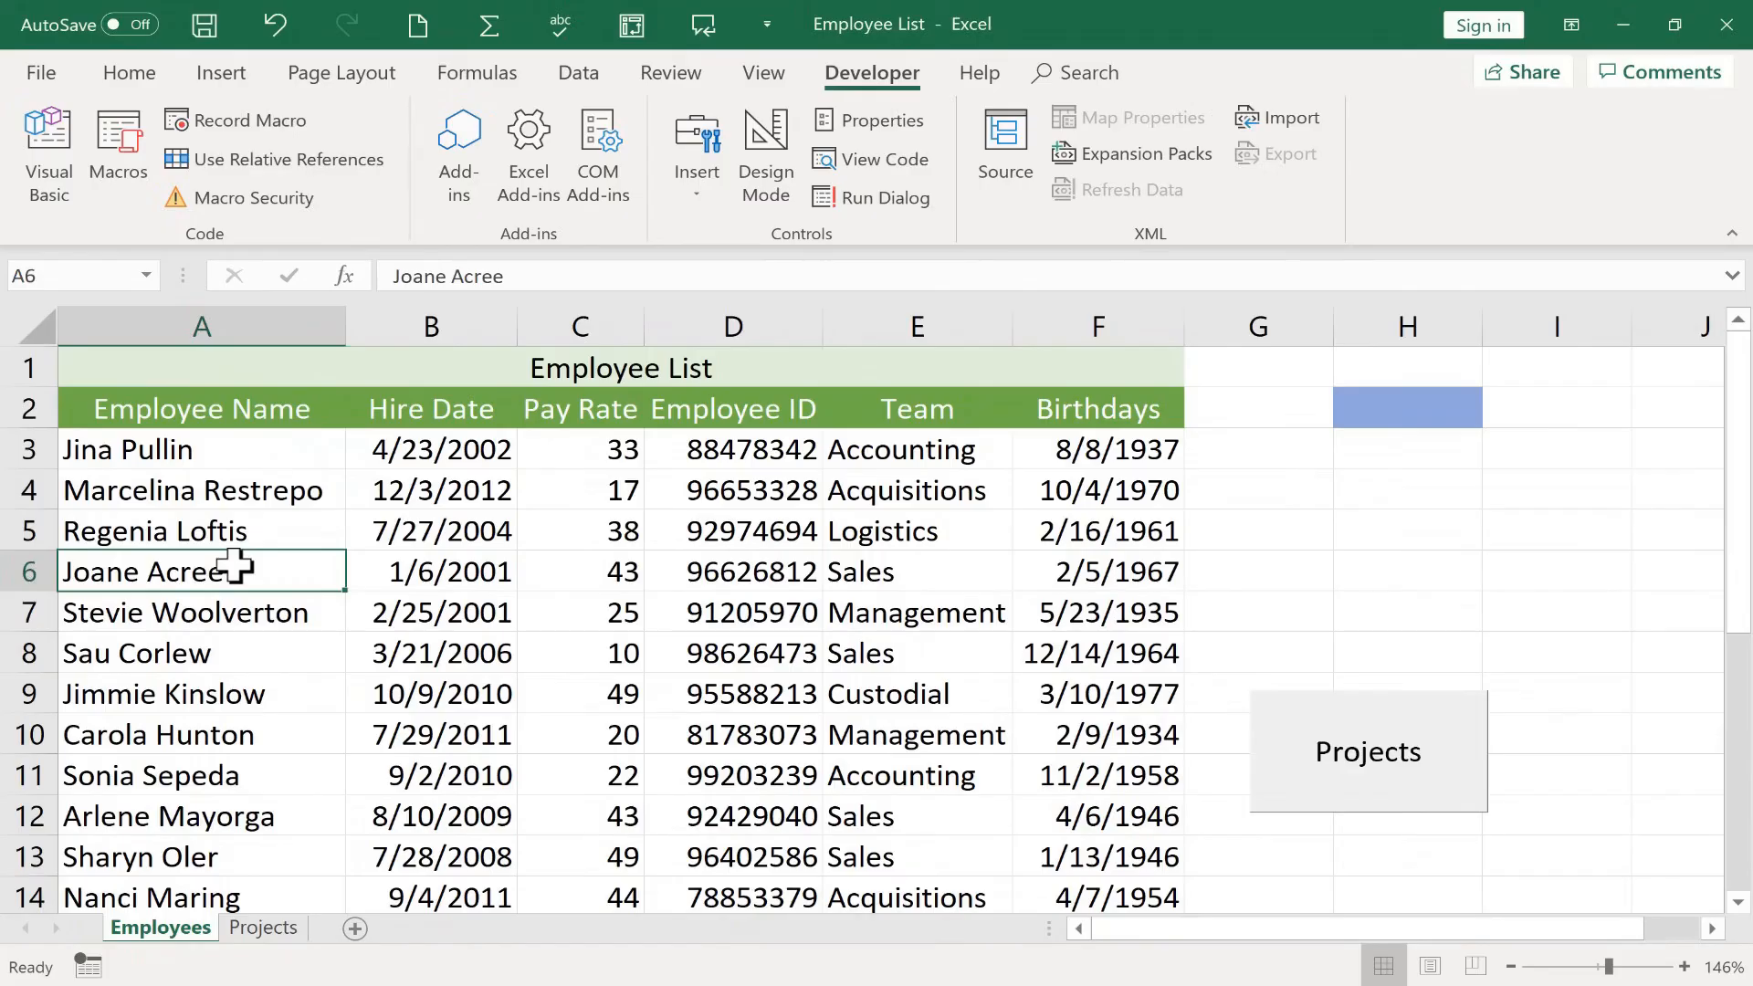
left_click(1306, 516)
left_click(1338, 582)
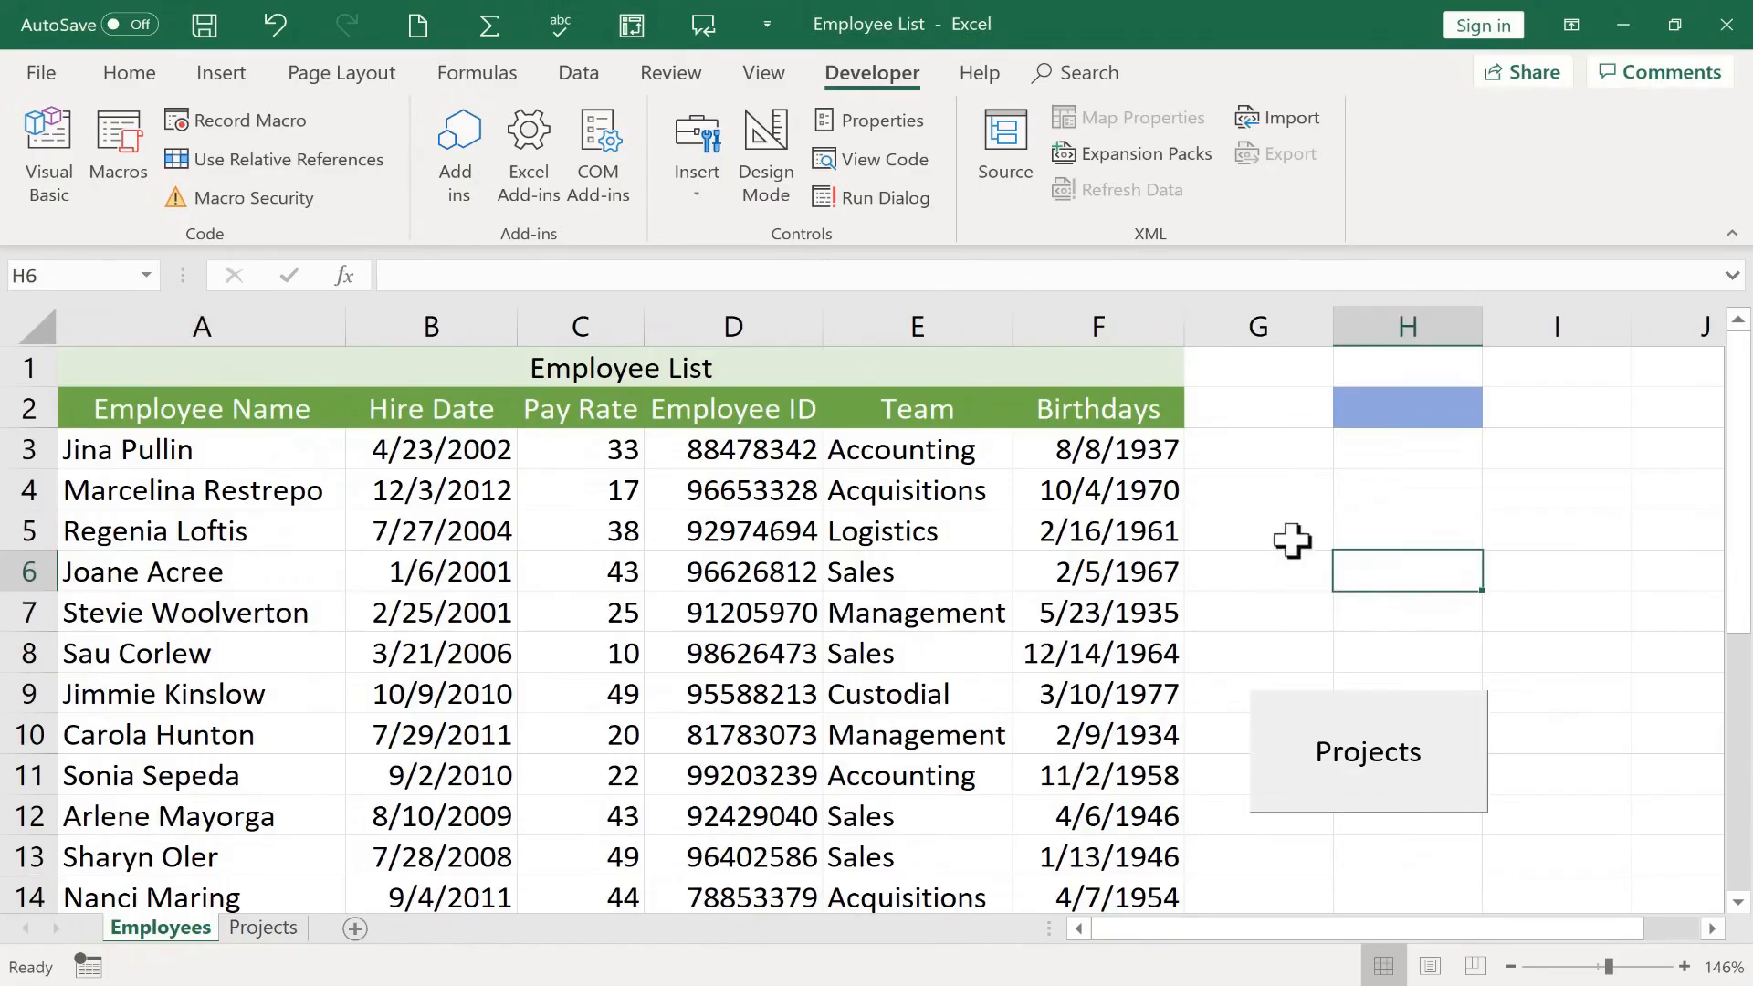
- Draw a form control button above the Projects button, around columns G to H and rows 6 to 8, and assign the MarkAsReviewed macro to it
left_click(1275, 407)
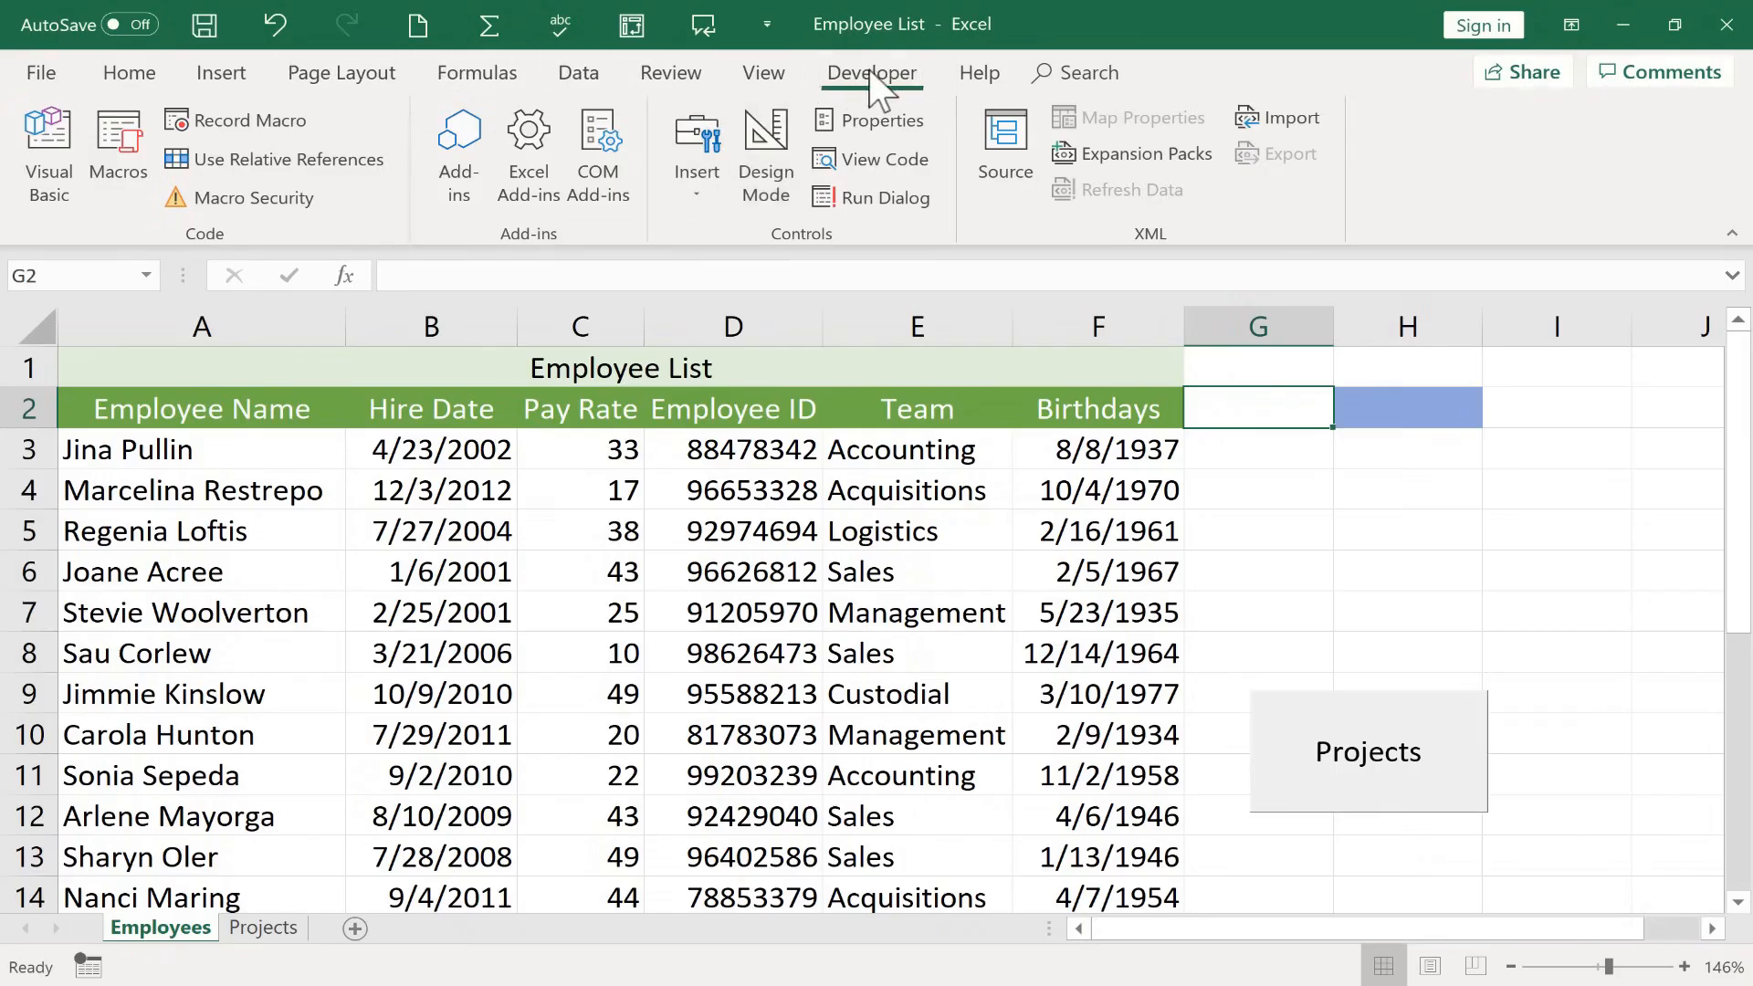
left_click(699, 182)
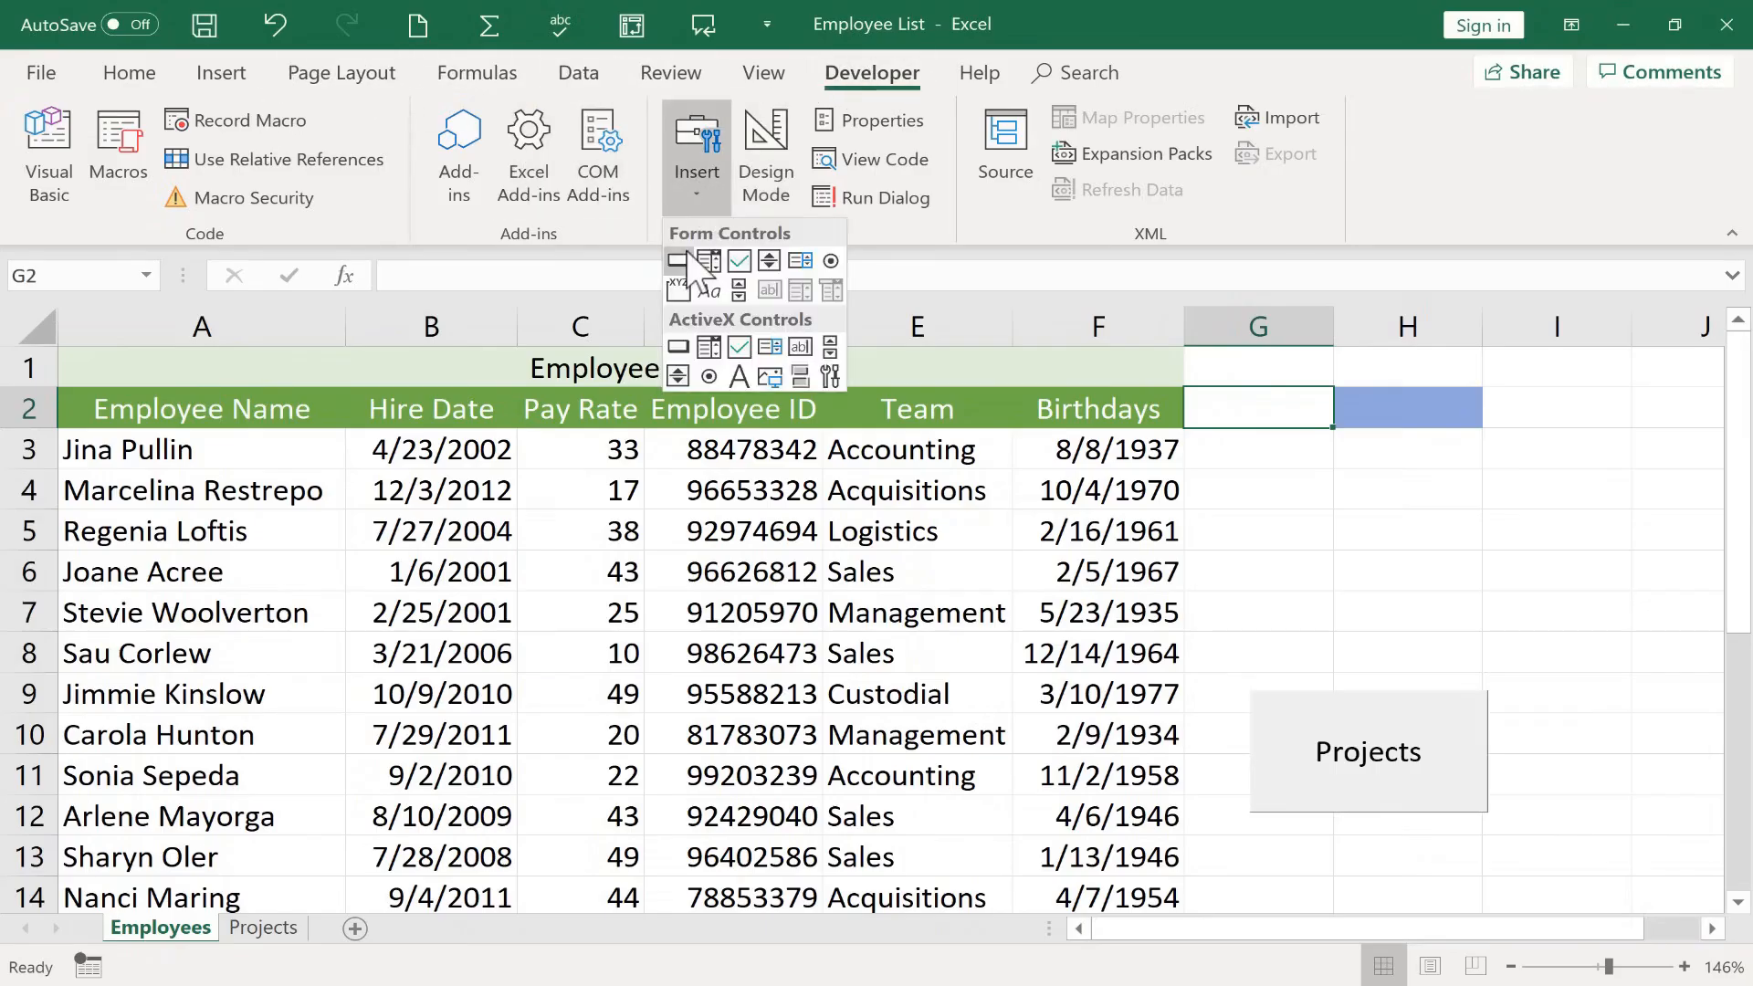
left_click(683, 259)
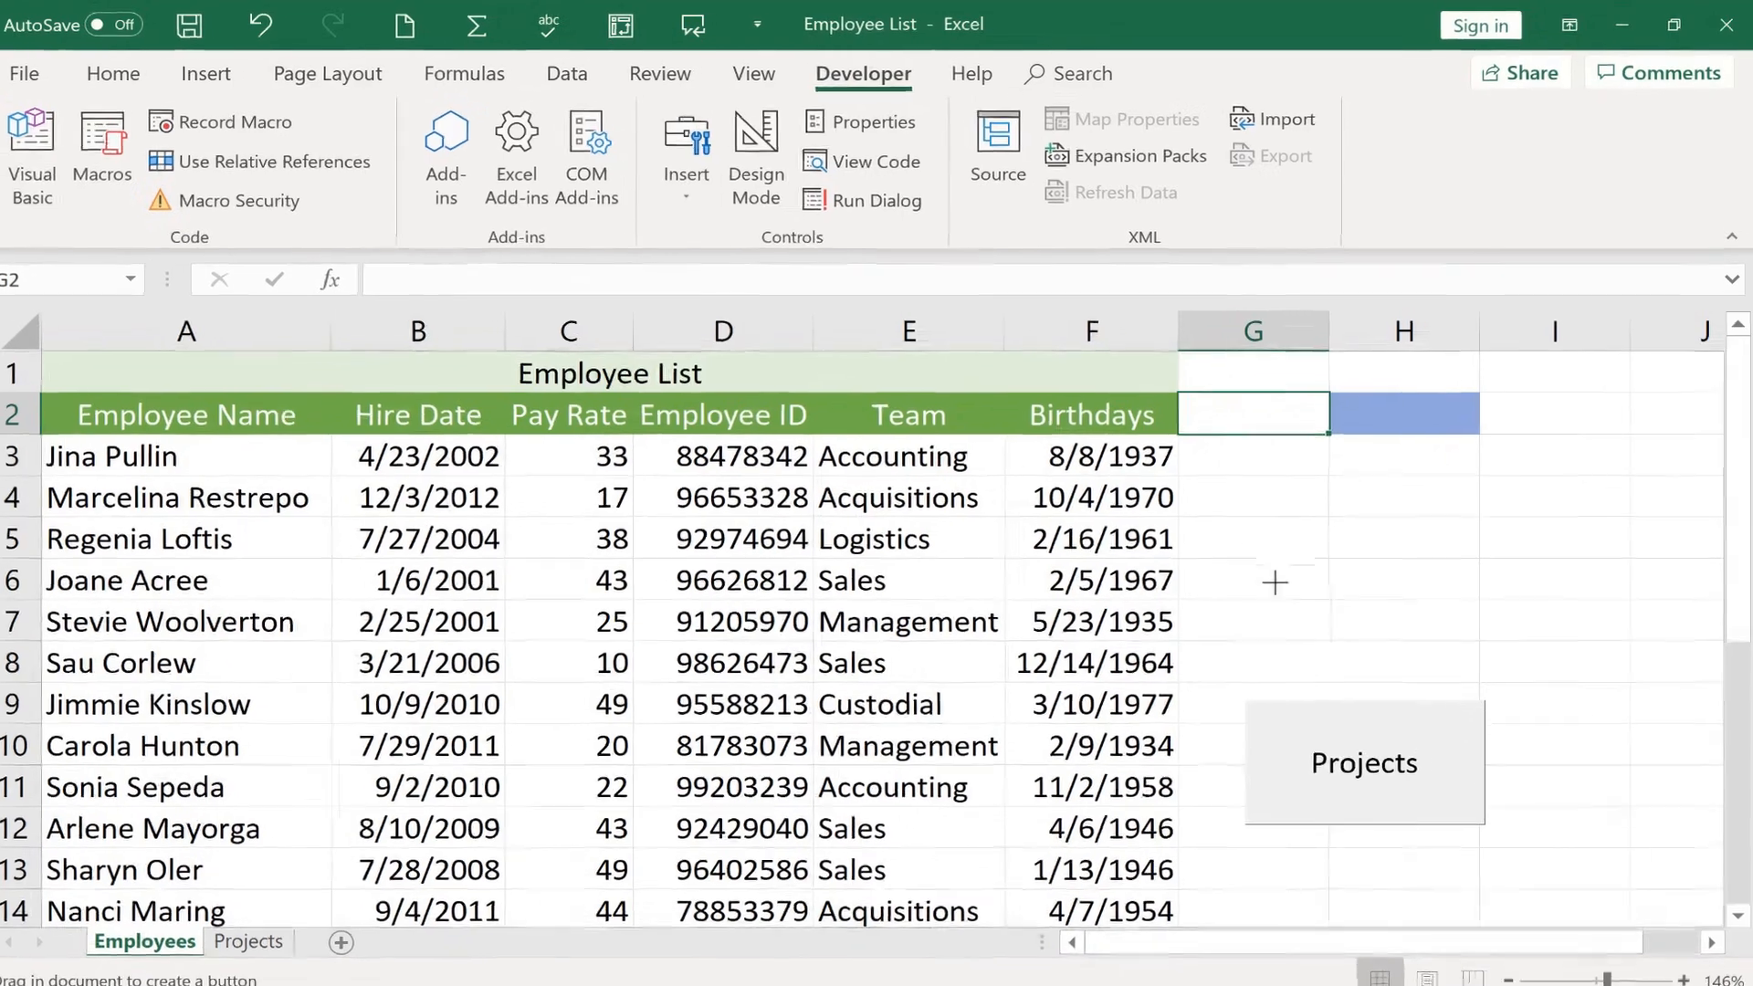
left_click_drag(1263, 548, 1483, 650)
left_click_drag(1458, 742, 1458, 742)
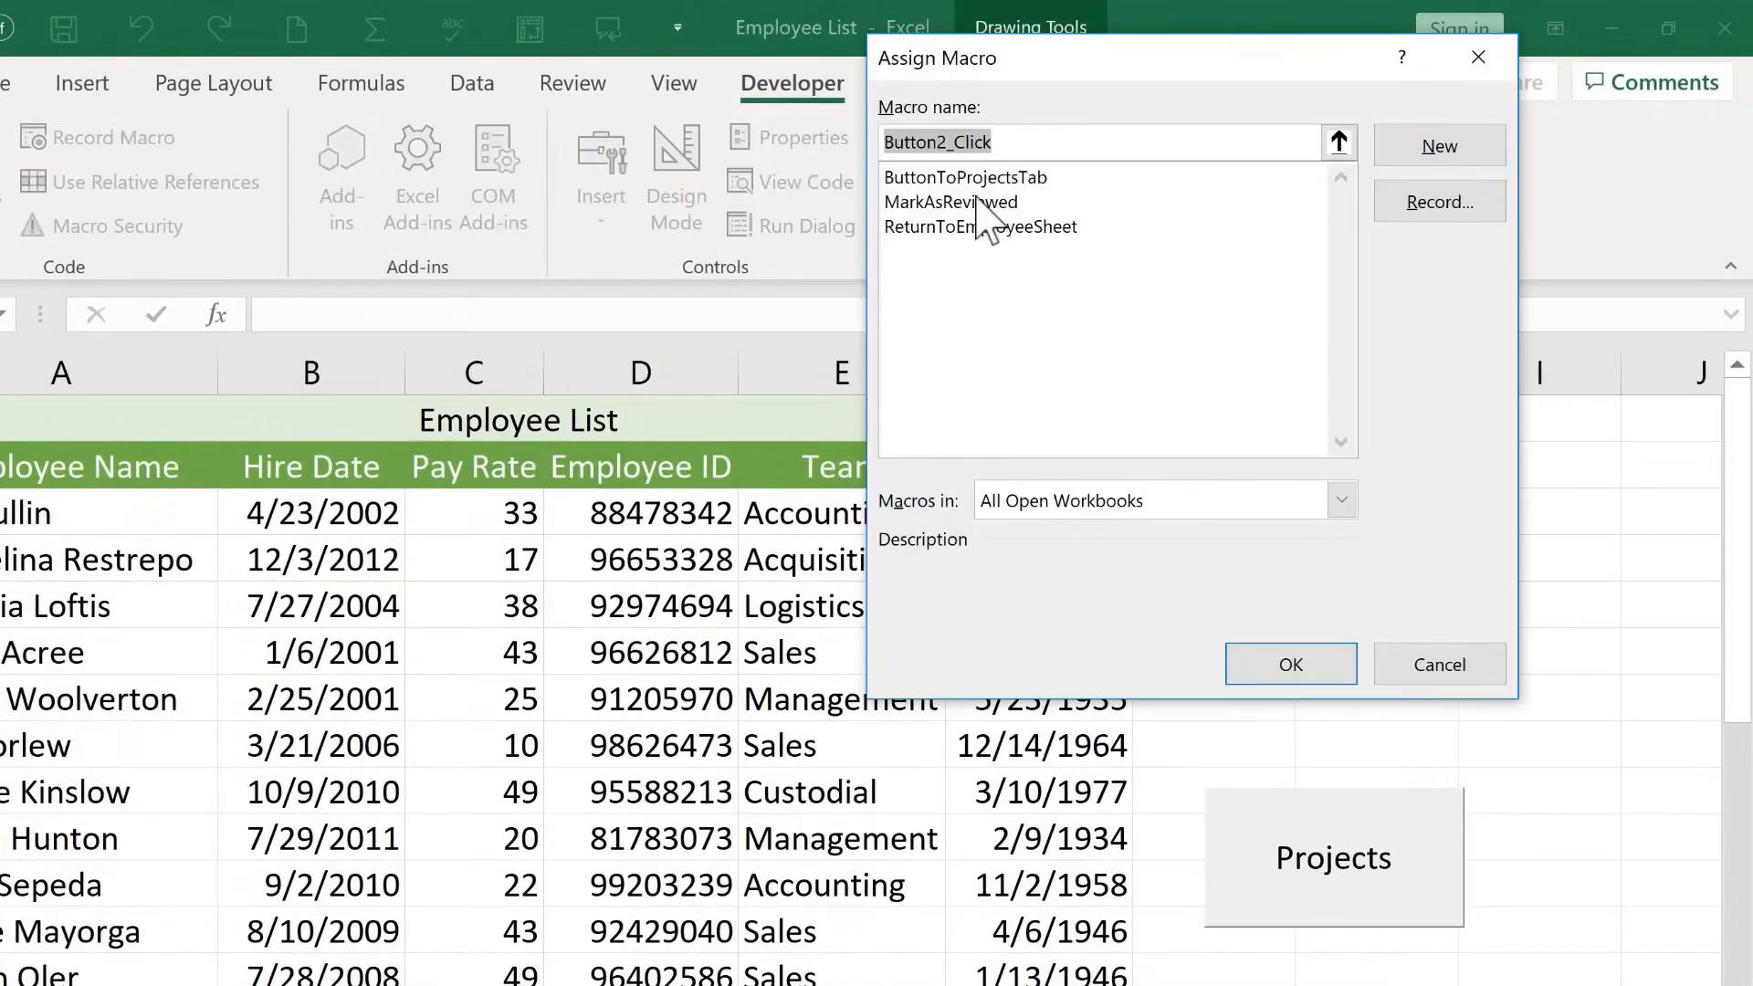
left_click(978, 202)
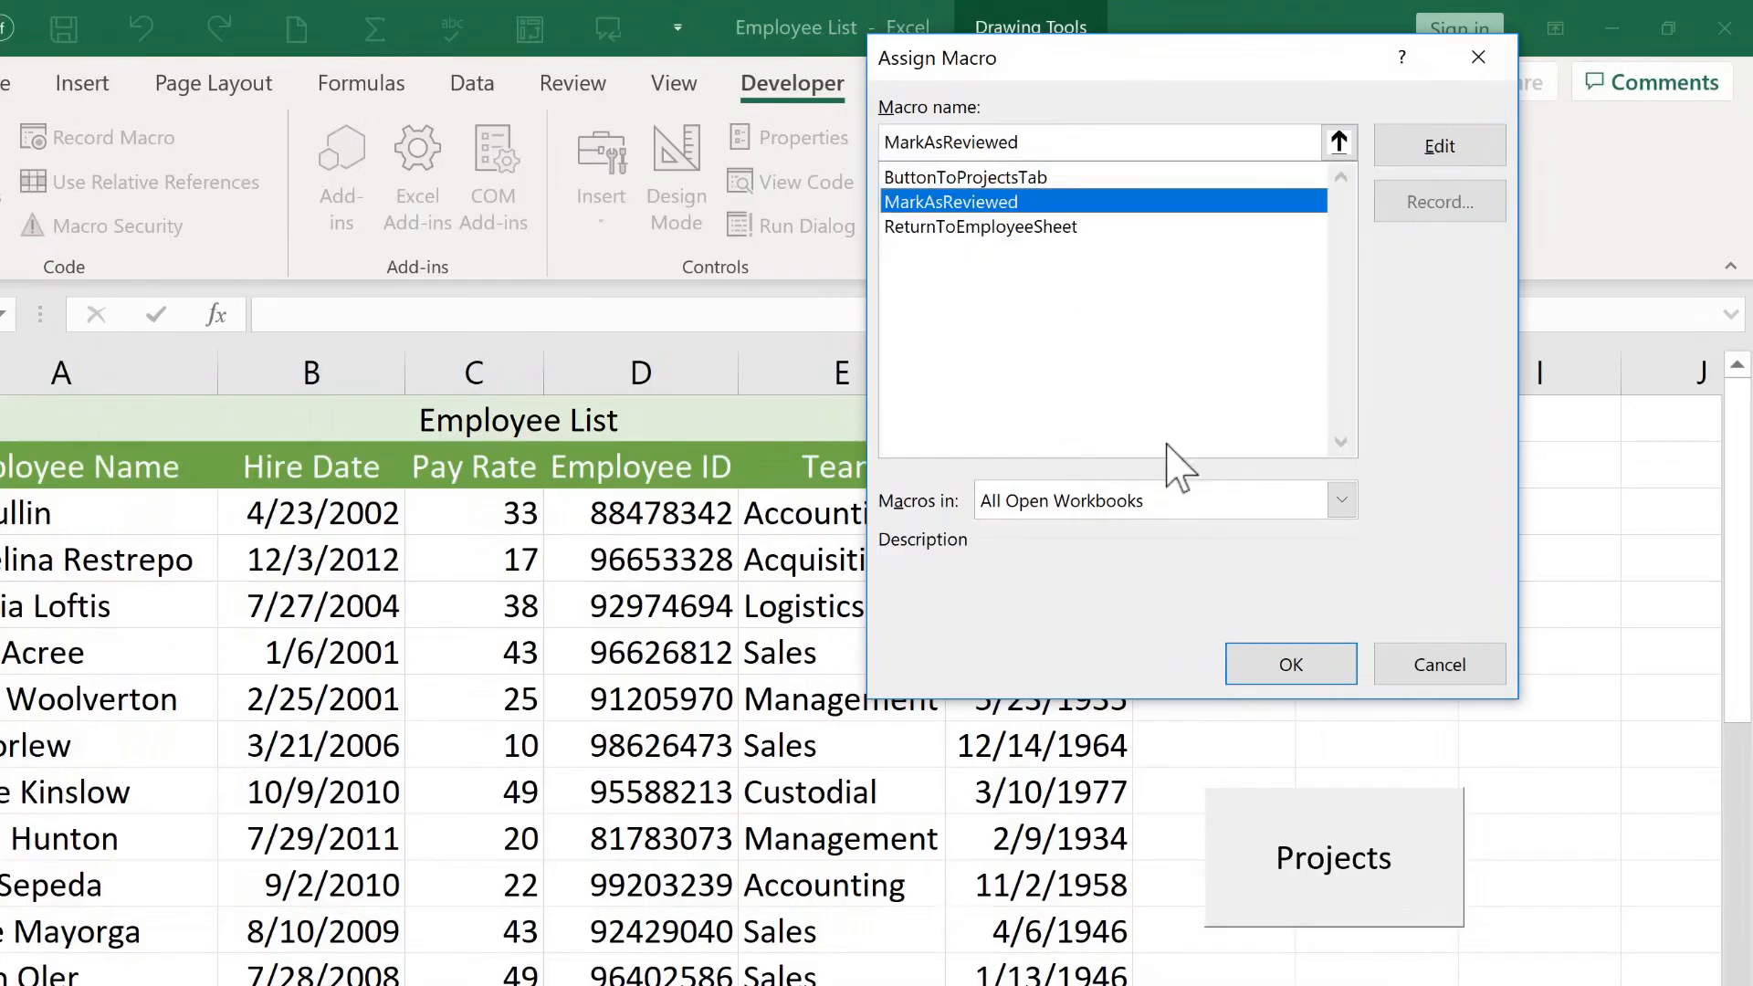
left_click(1289, 671)
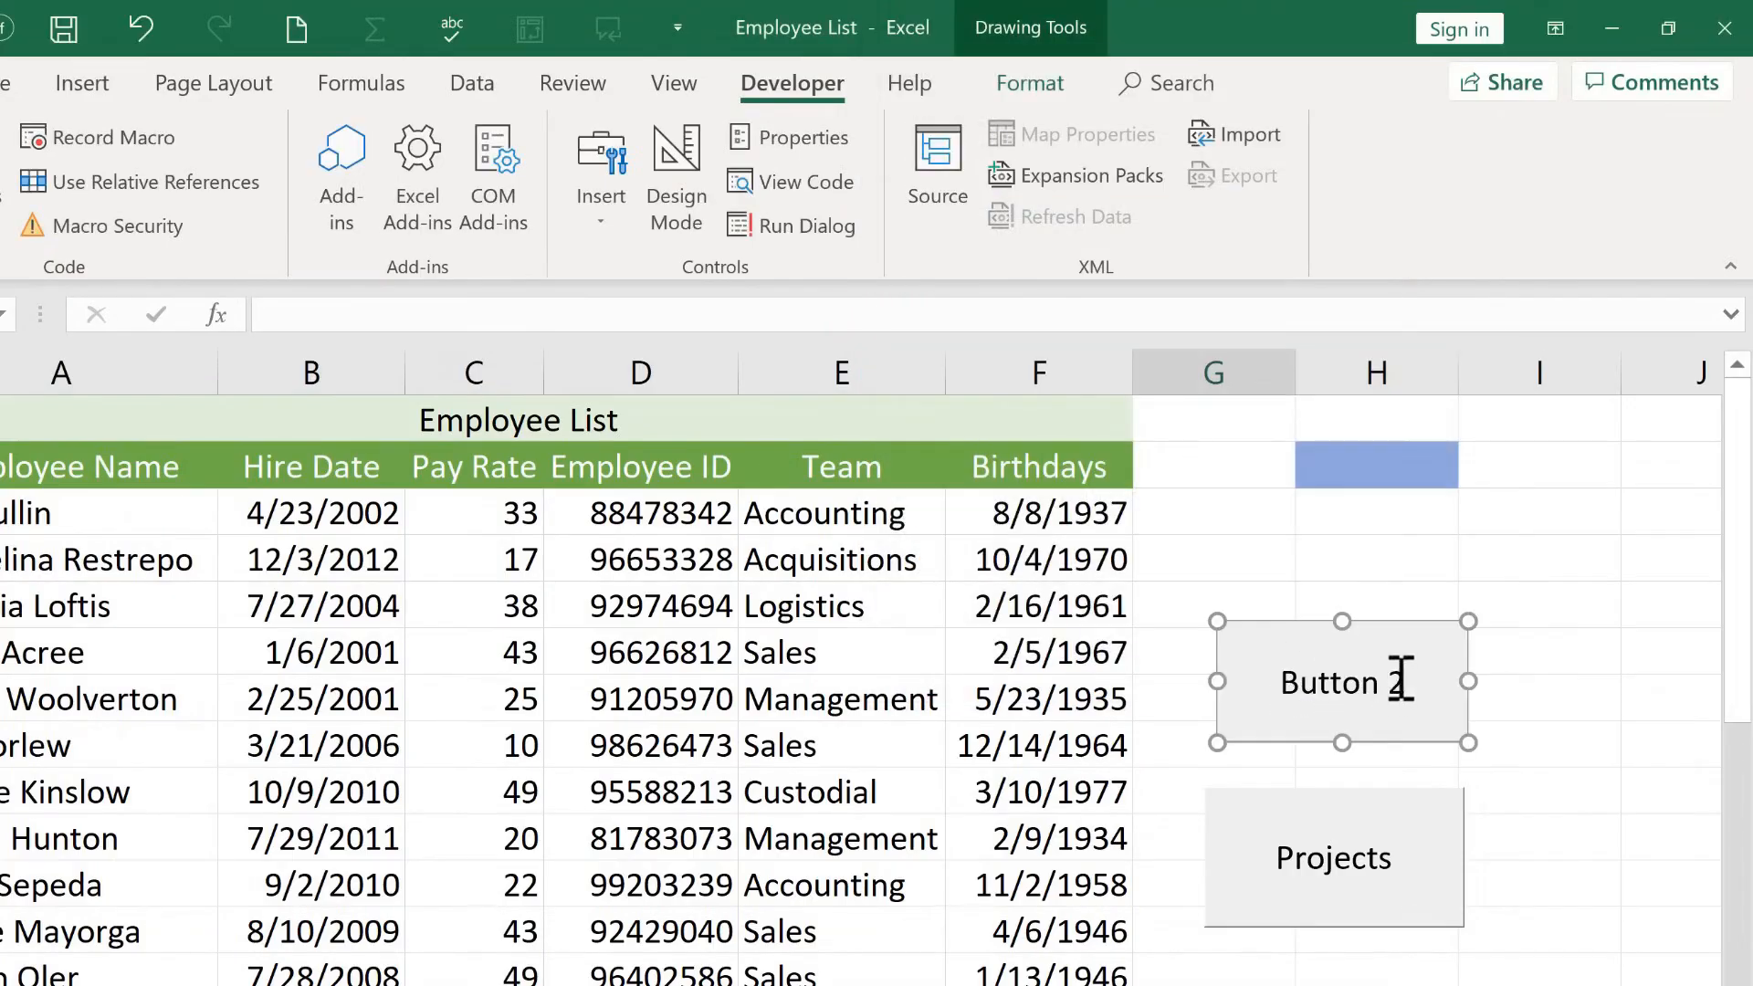
- Relabel the new button as "Reviewed" and run it on the employee name in cell A9
left_click_drag(1396, 685, 1268, 686)
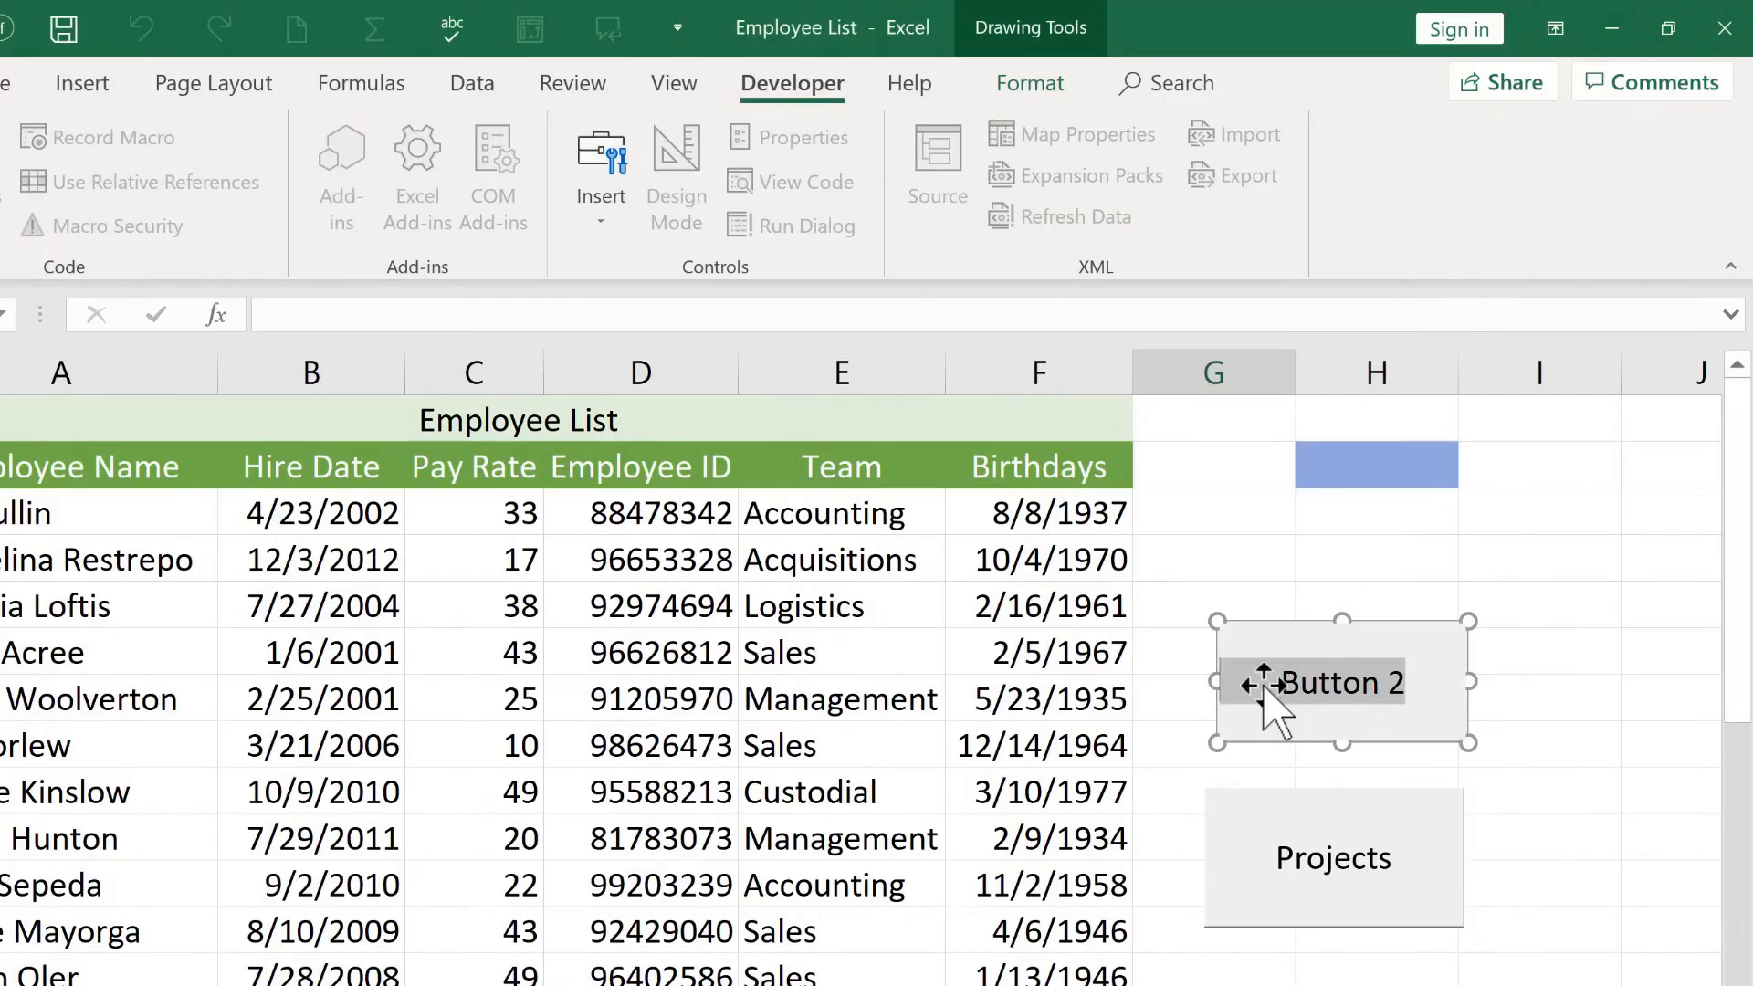
type("Reviewed")
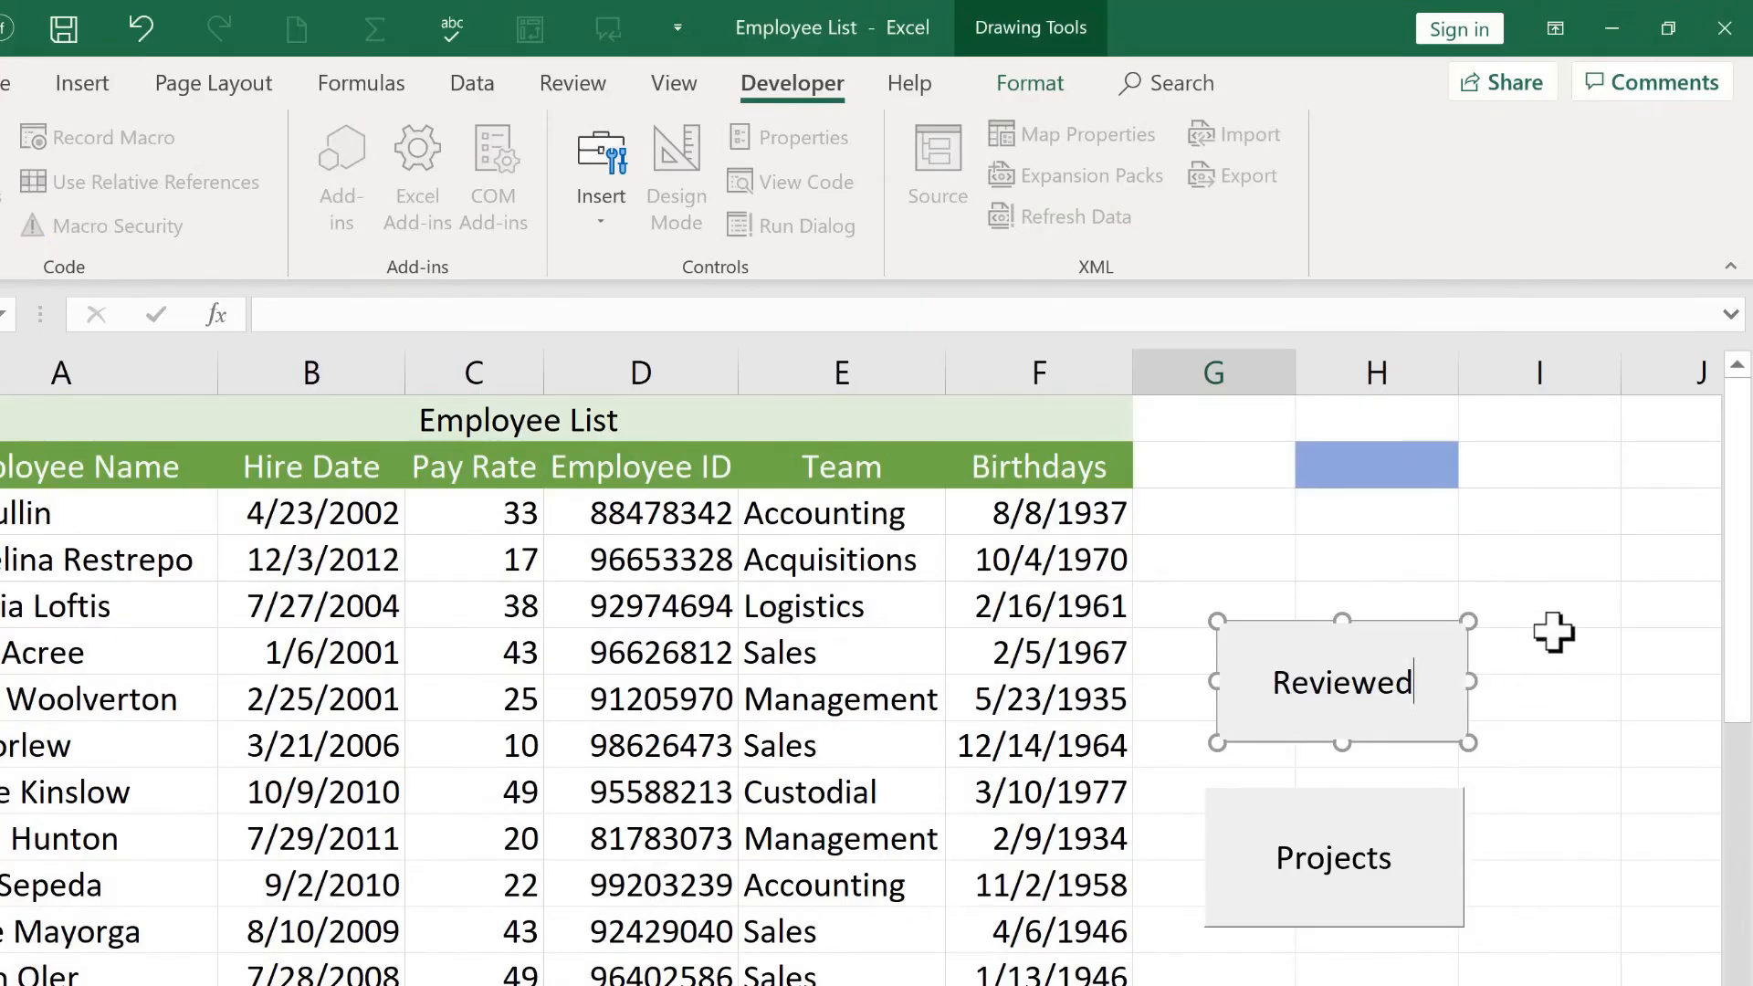
left_click(1553, 637)
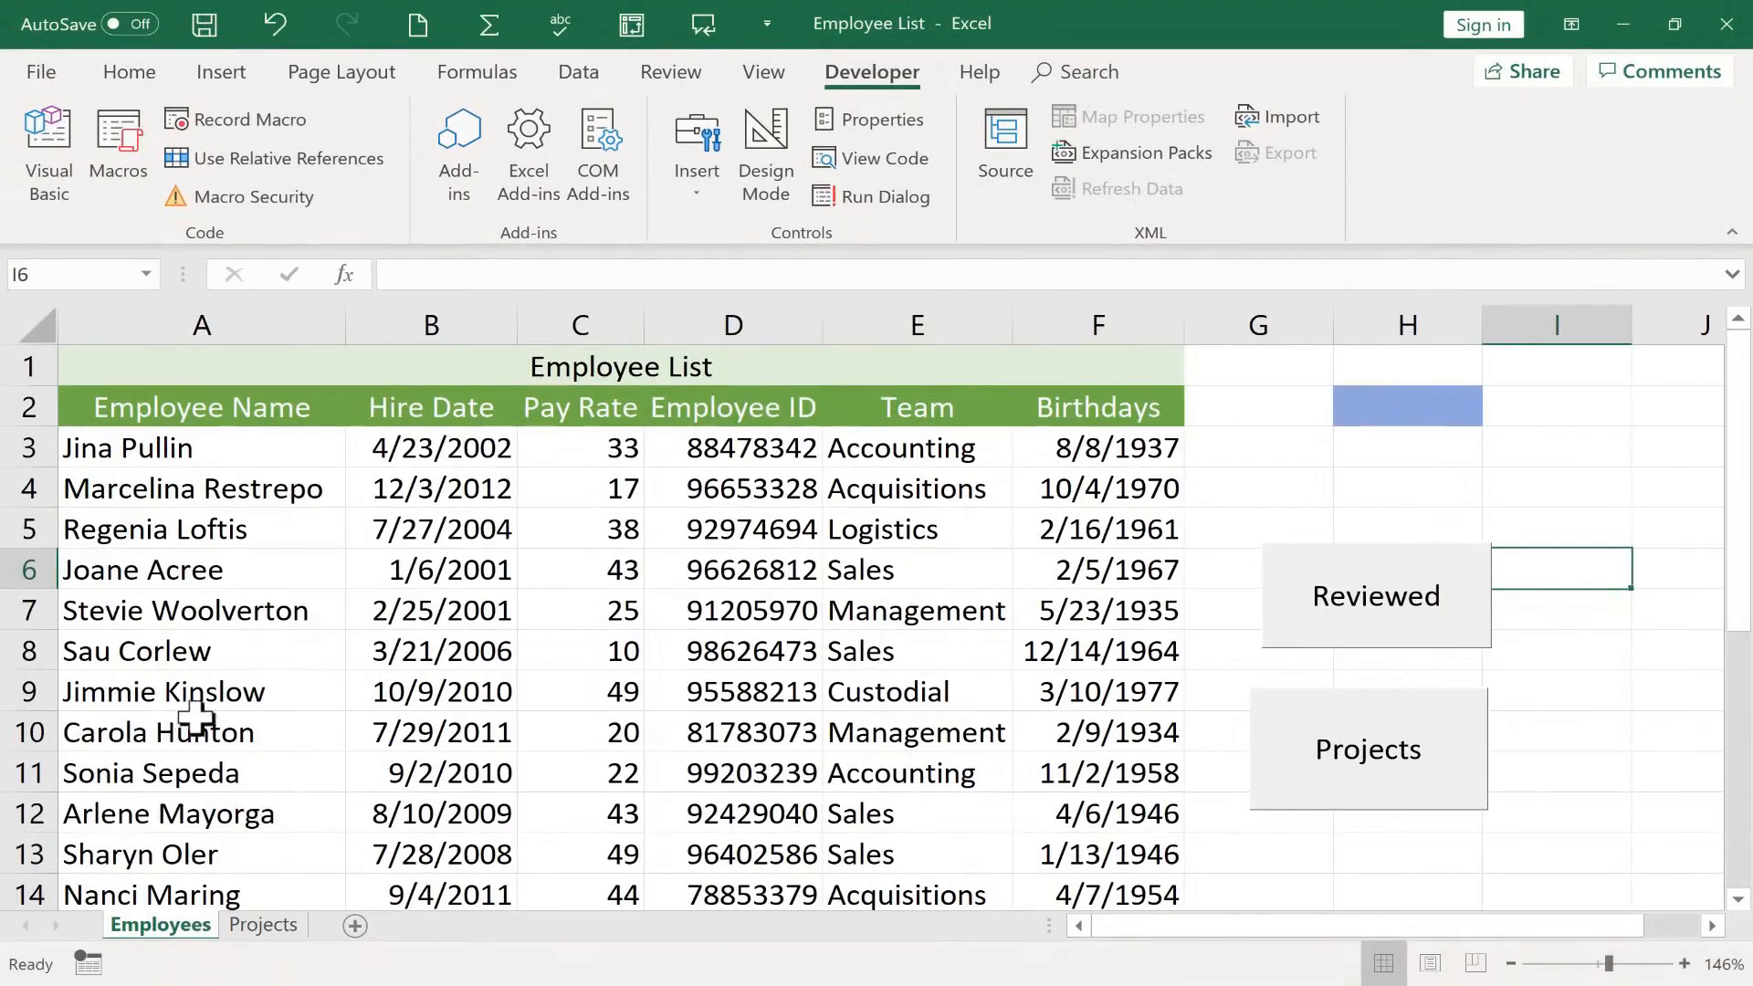
left_click(270, 695)
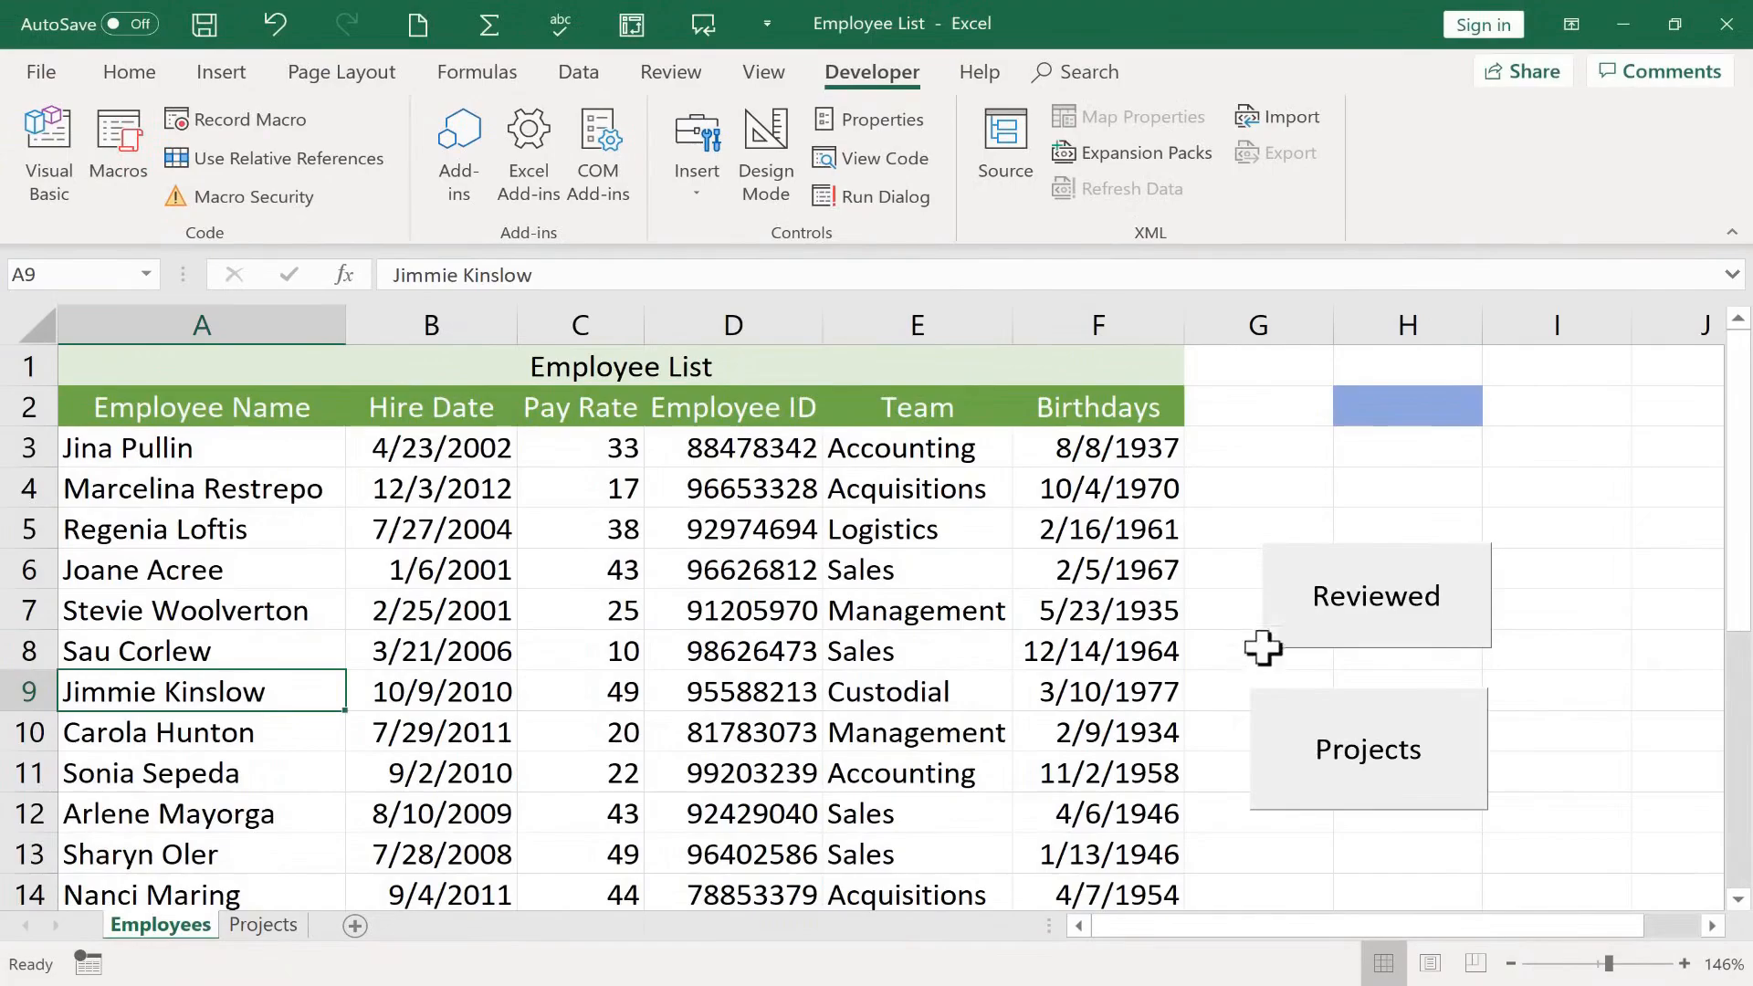
left_click(1415, 639)
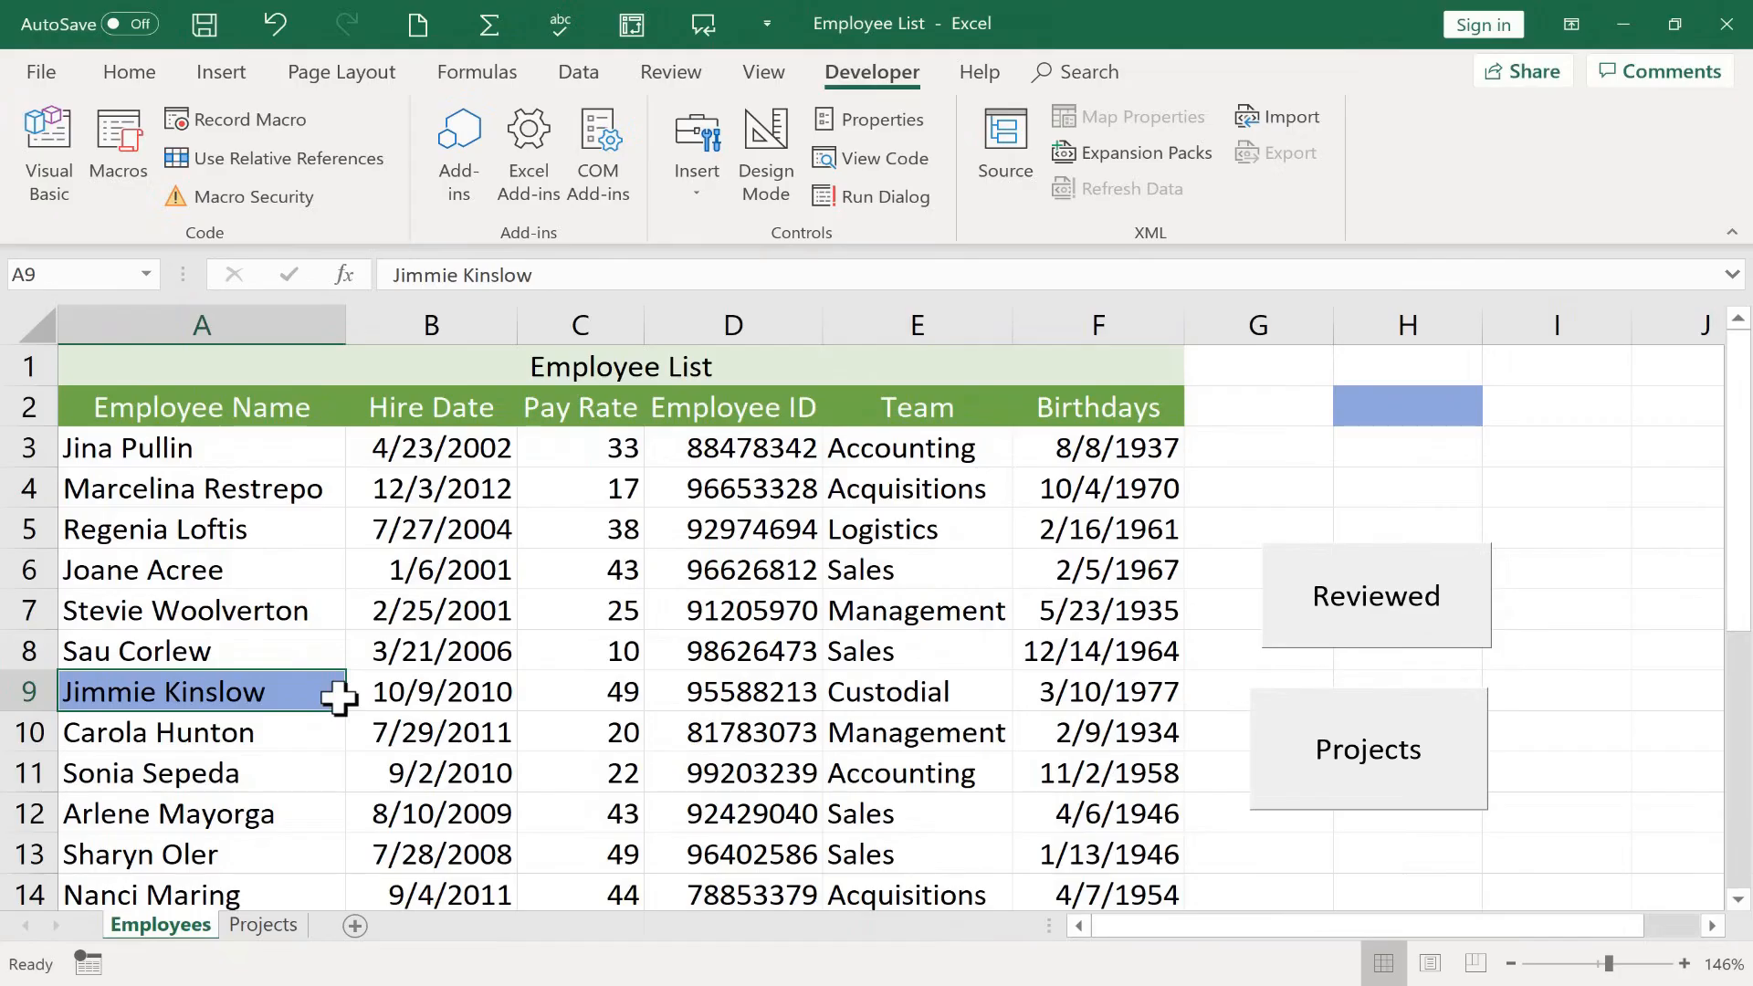
left_click(128, 71)
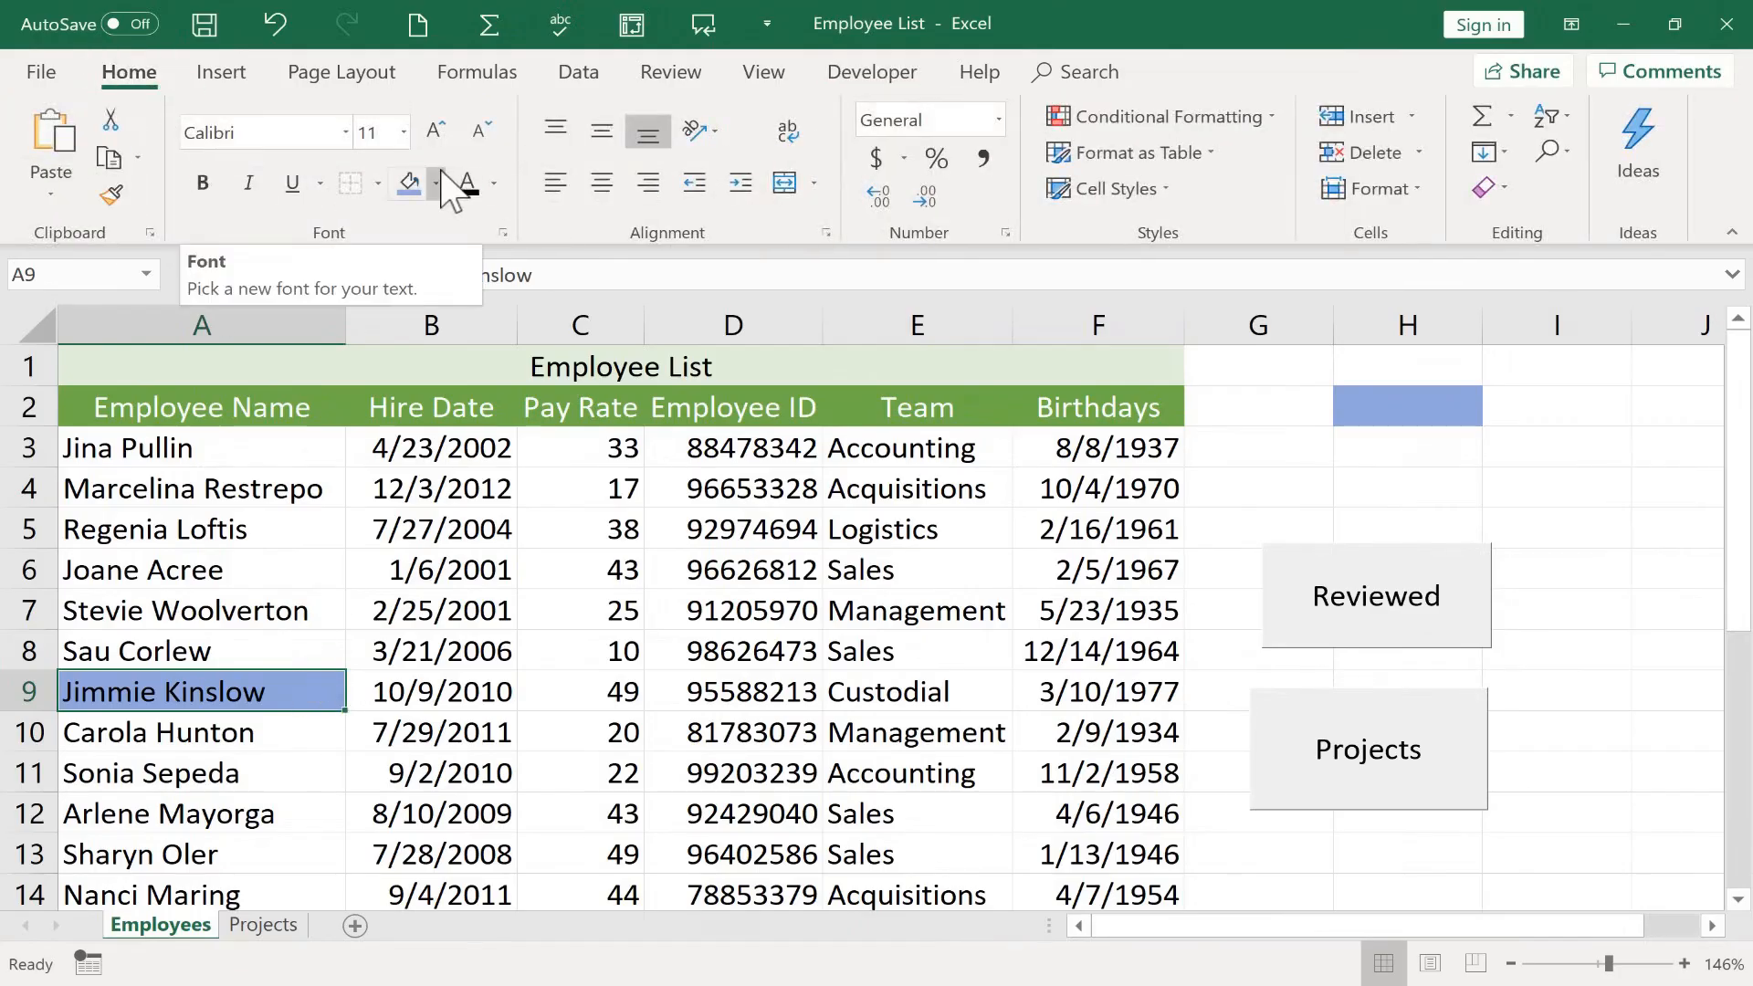
left_click(436, 182)
key("Escape")
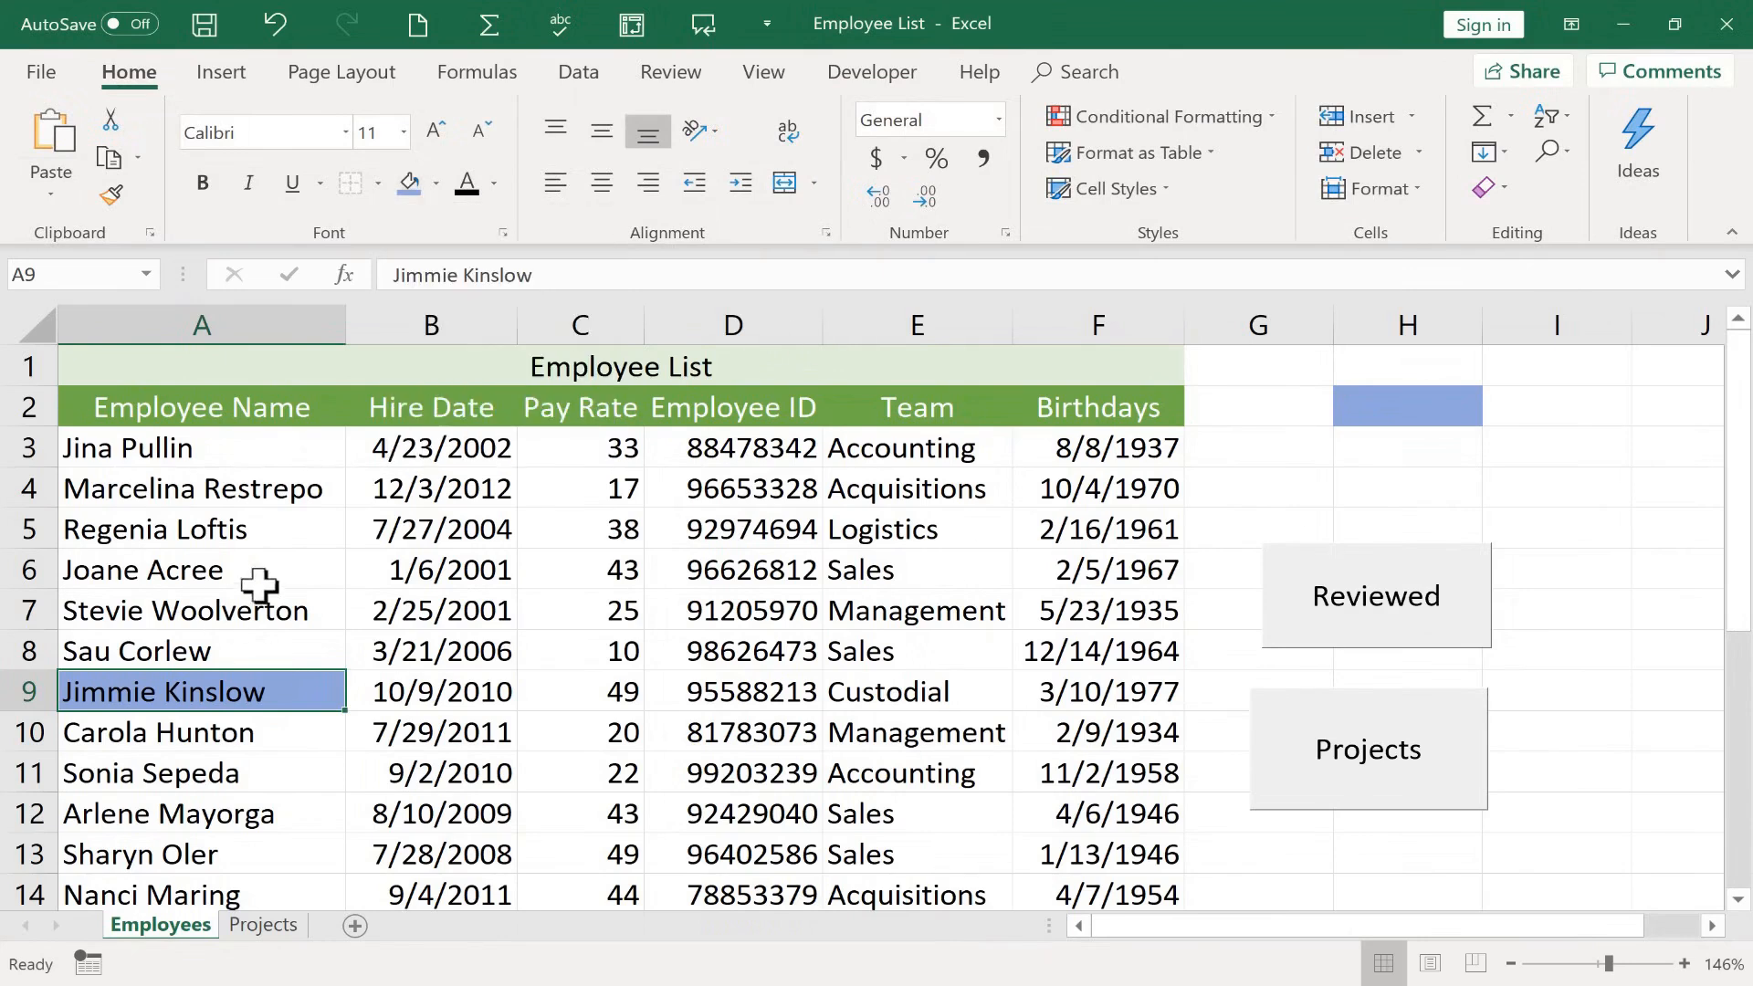
- Run the Reviewed button's macro on the employee name in cell A7, and on the whole employee record in A8:F8
left_click(254, 598)
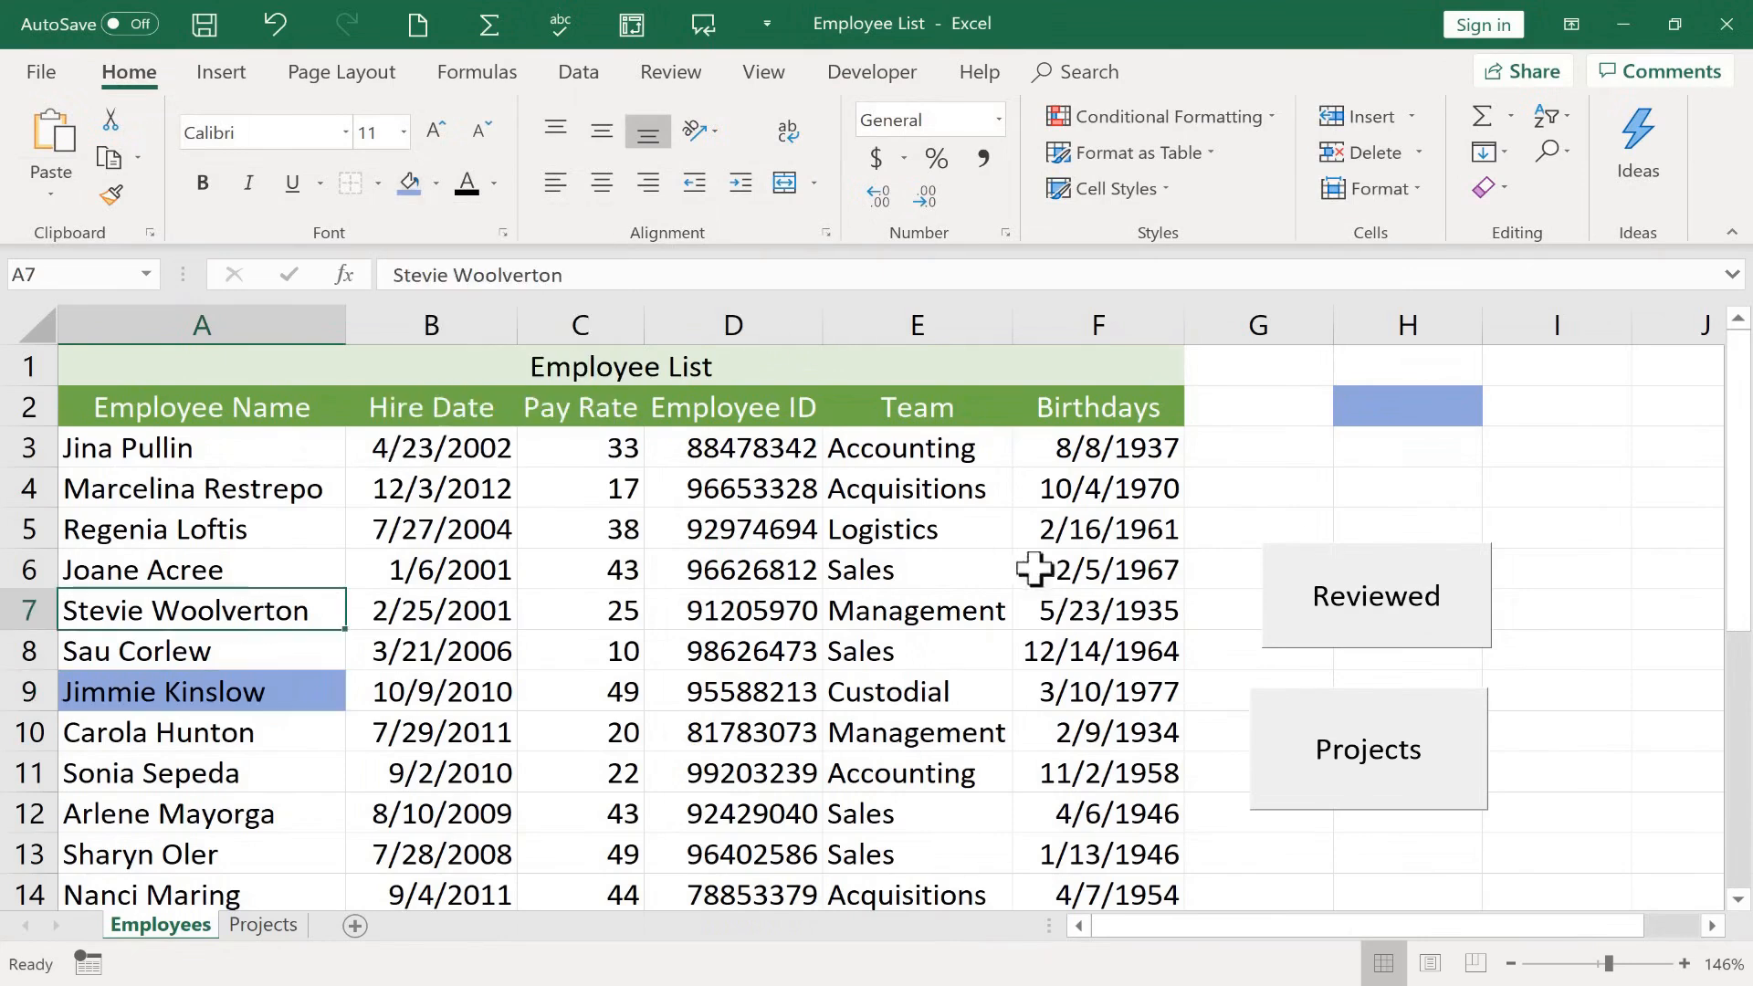
left_click(1421, 616)
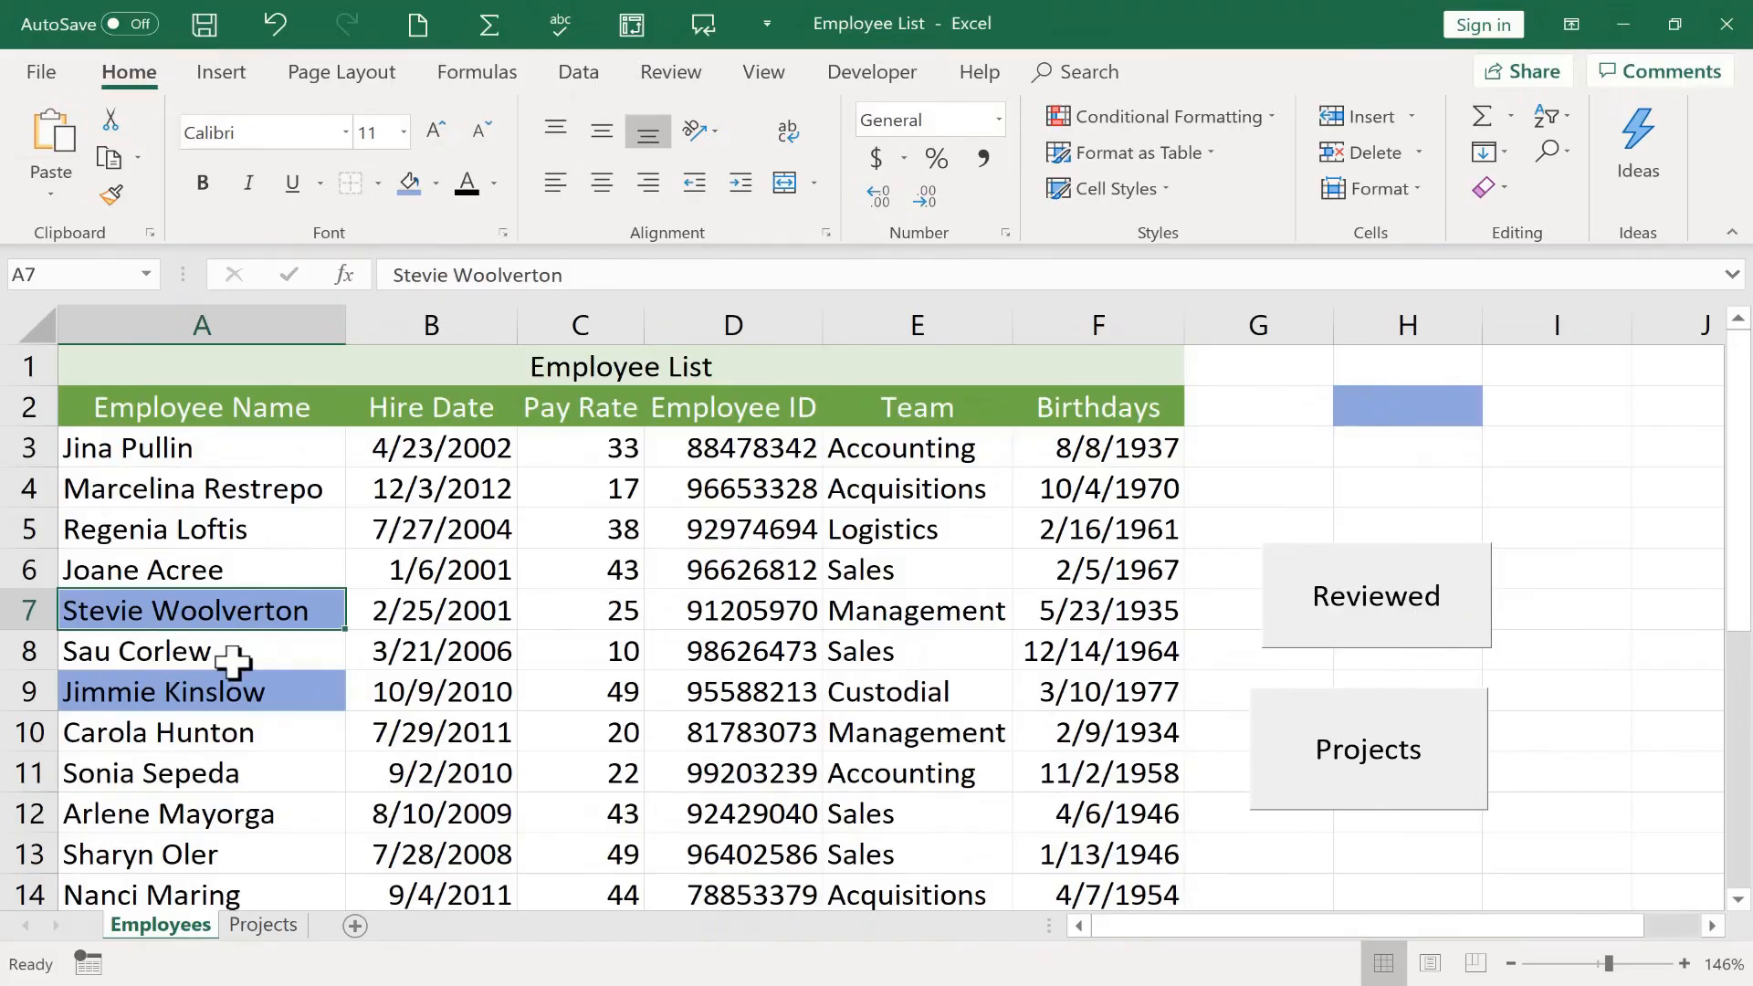
left_click_drag(232, 655, 1178, 650)
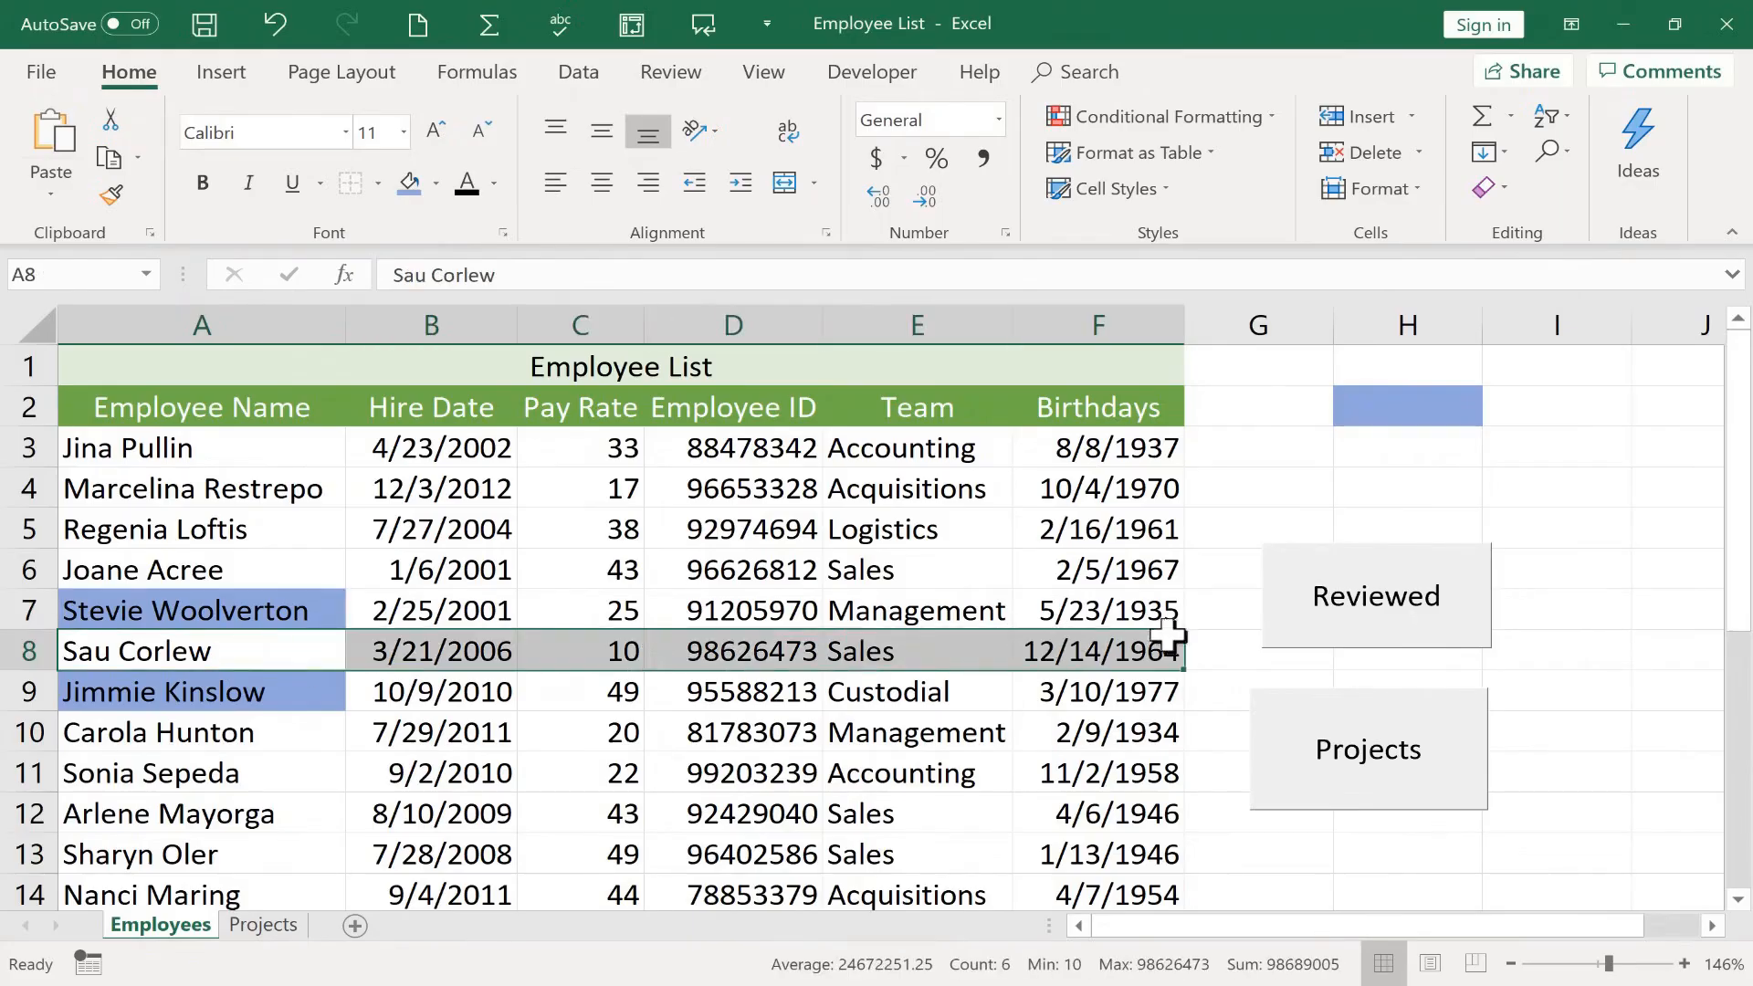
left_click(1401, 617)
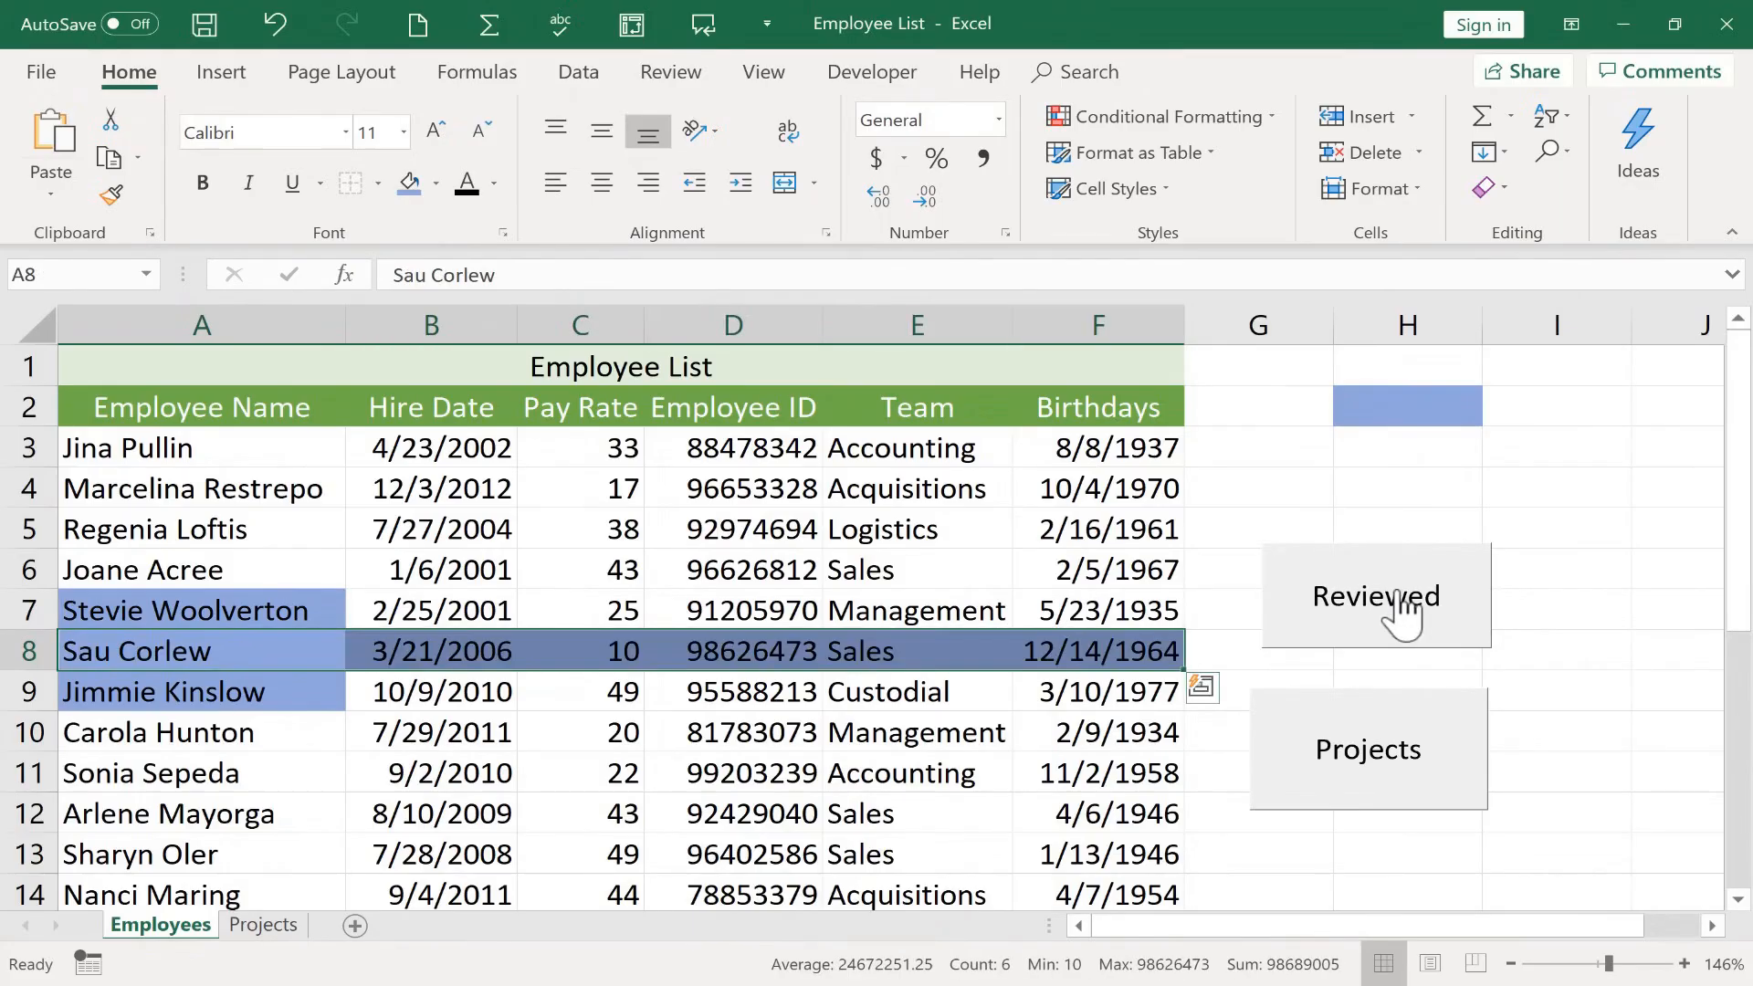
left_click(1315, 478)
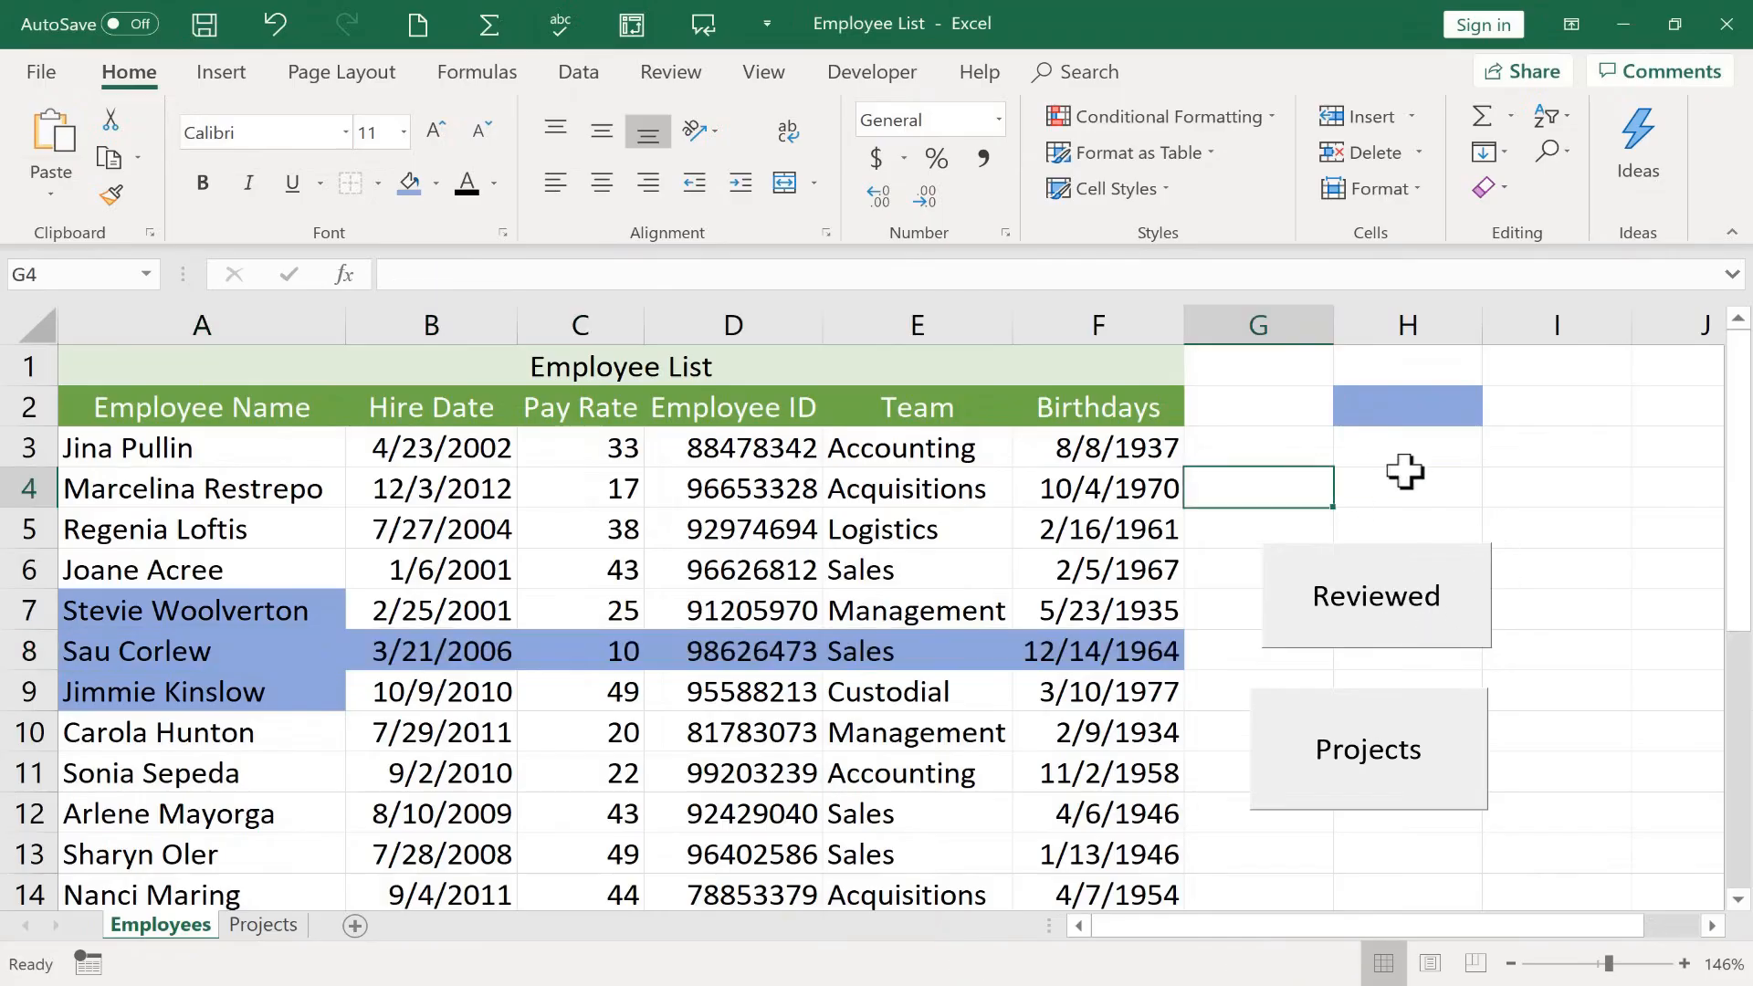